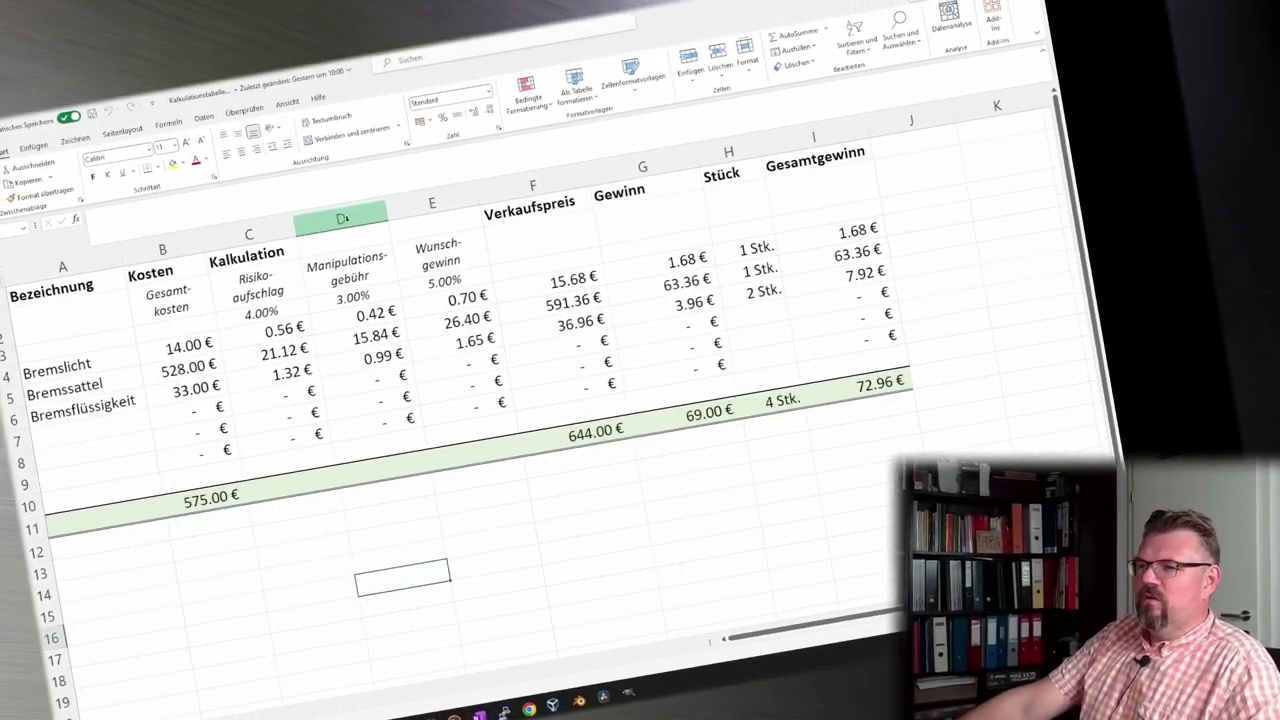
- Insert an empty column D before Manipulationsgebühr and merge its heading across D2:E2
click(342, 218)
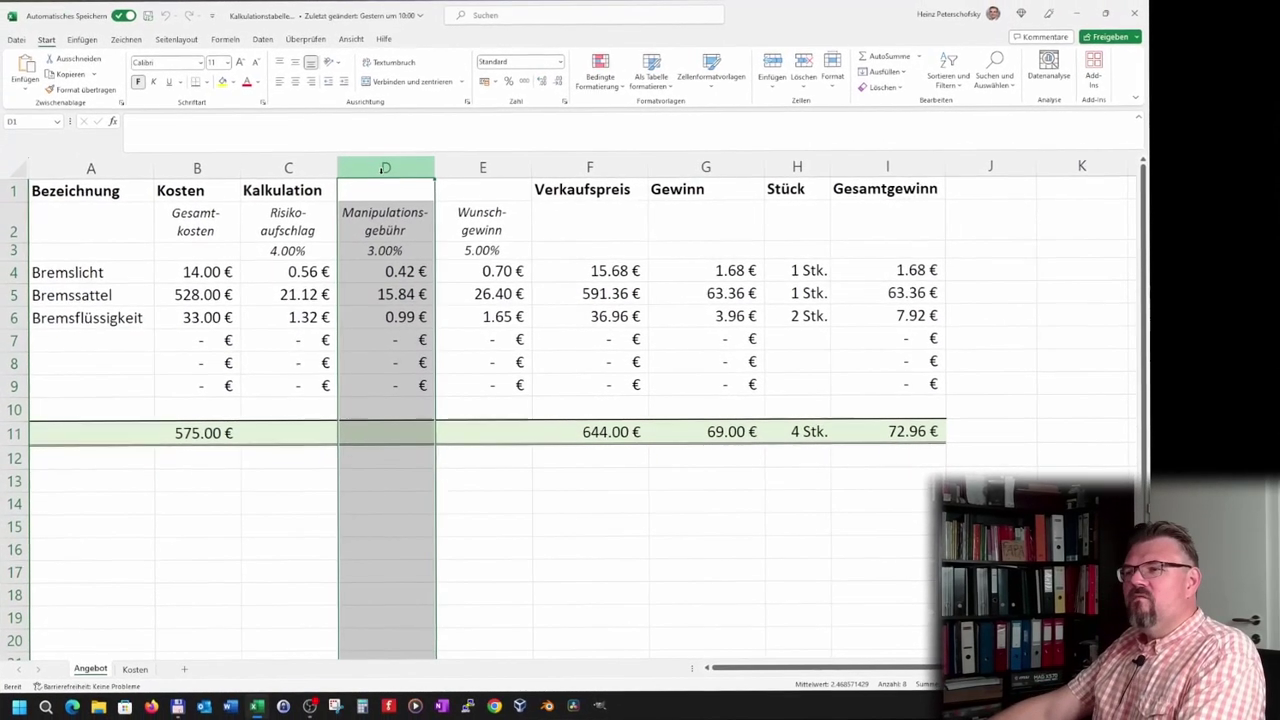
key(ctrl+plus)
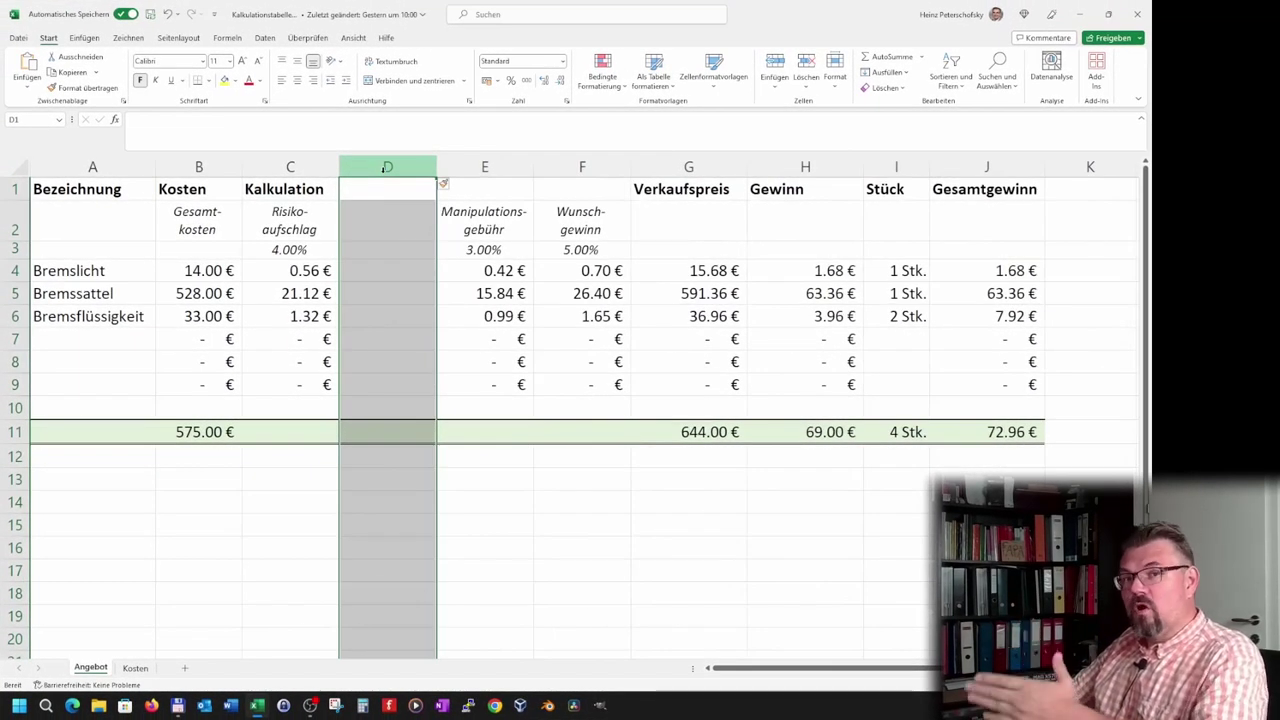
click(388, 250)
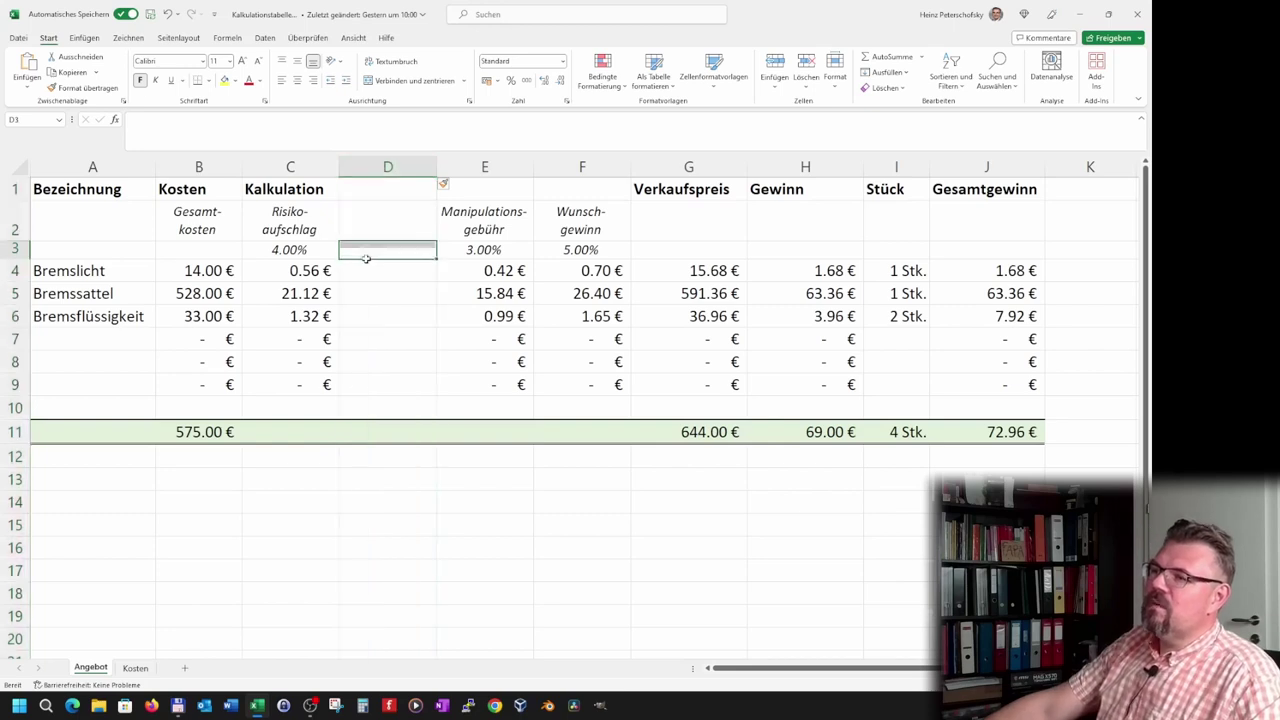
drag(391, 214, 487, 225)
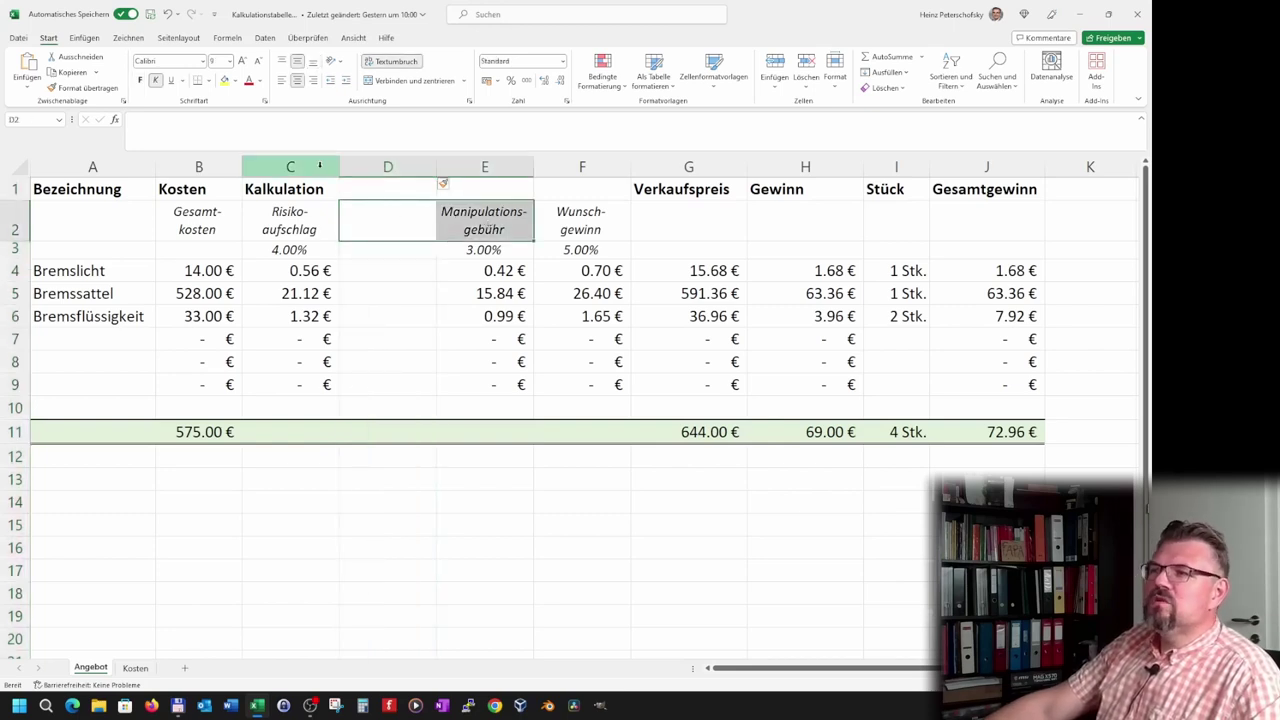
click(464, 80)
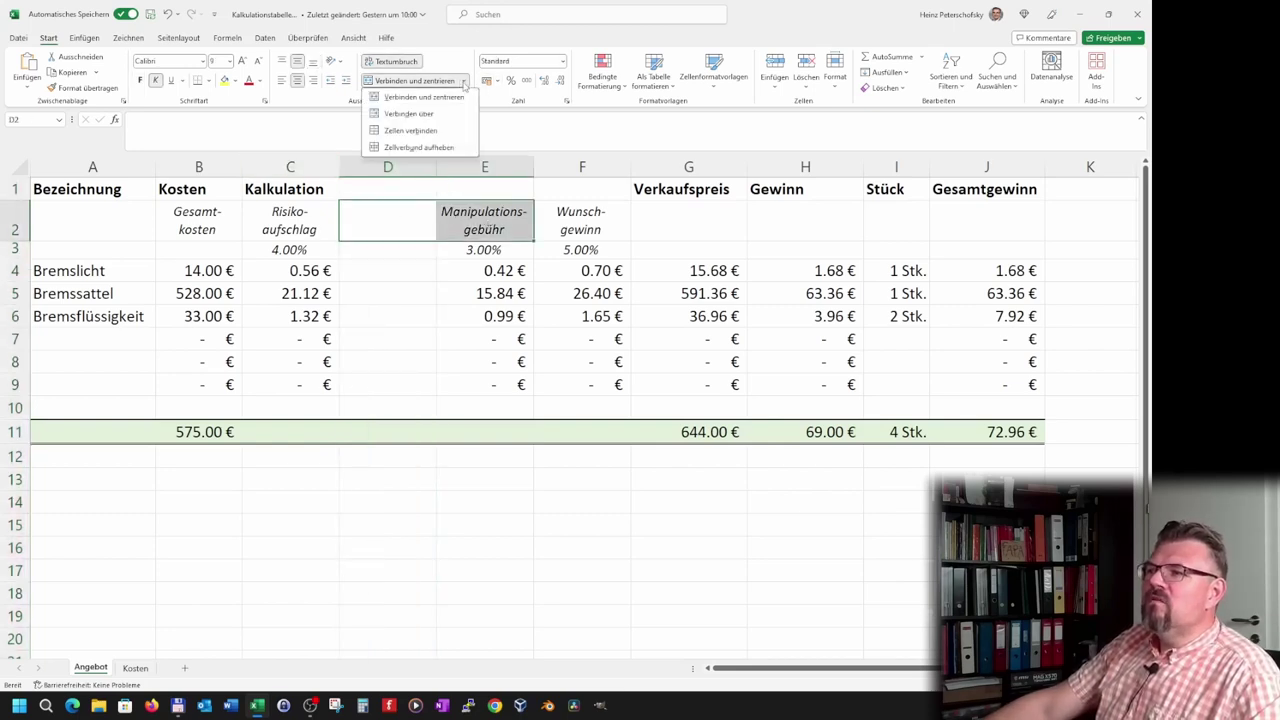
click(418, 130)
click(417, 291)
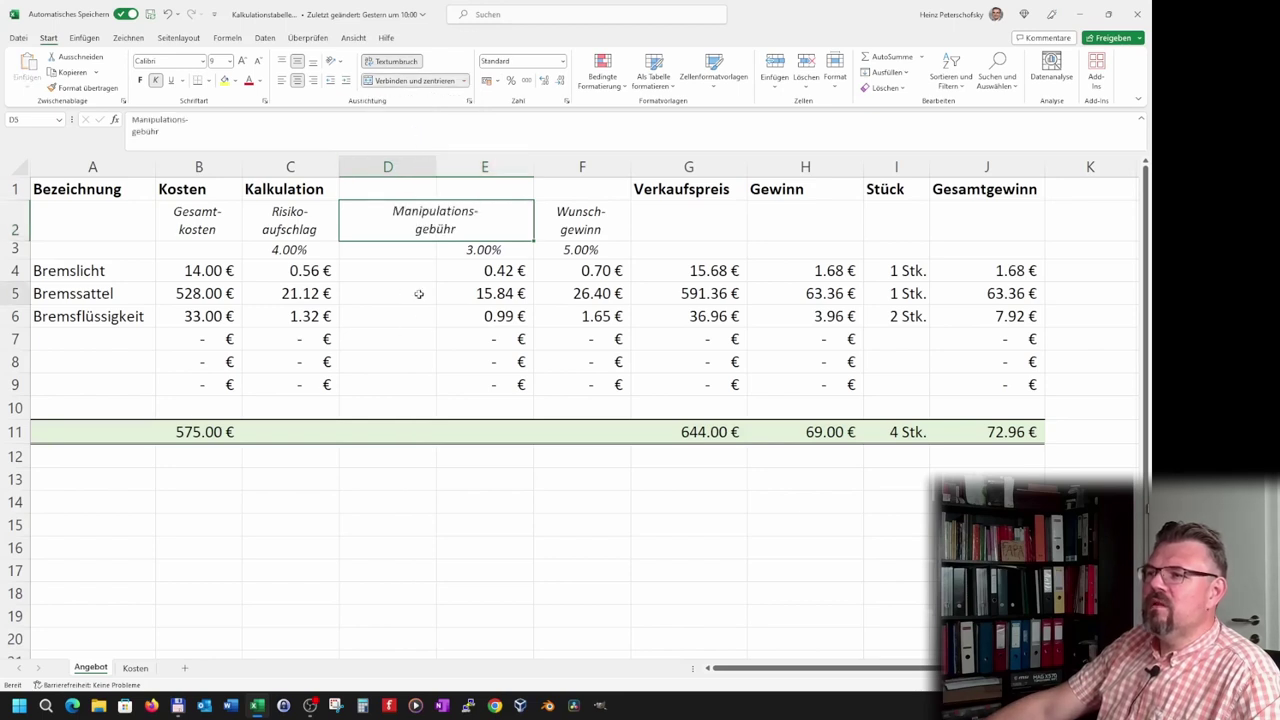
click(401, 251)
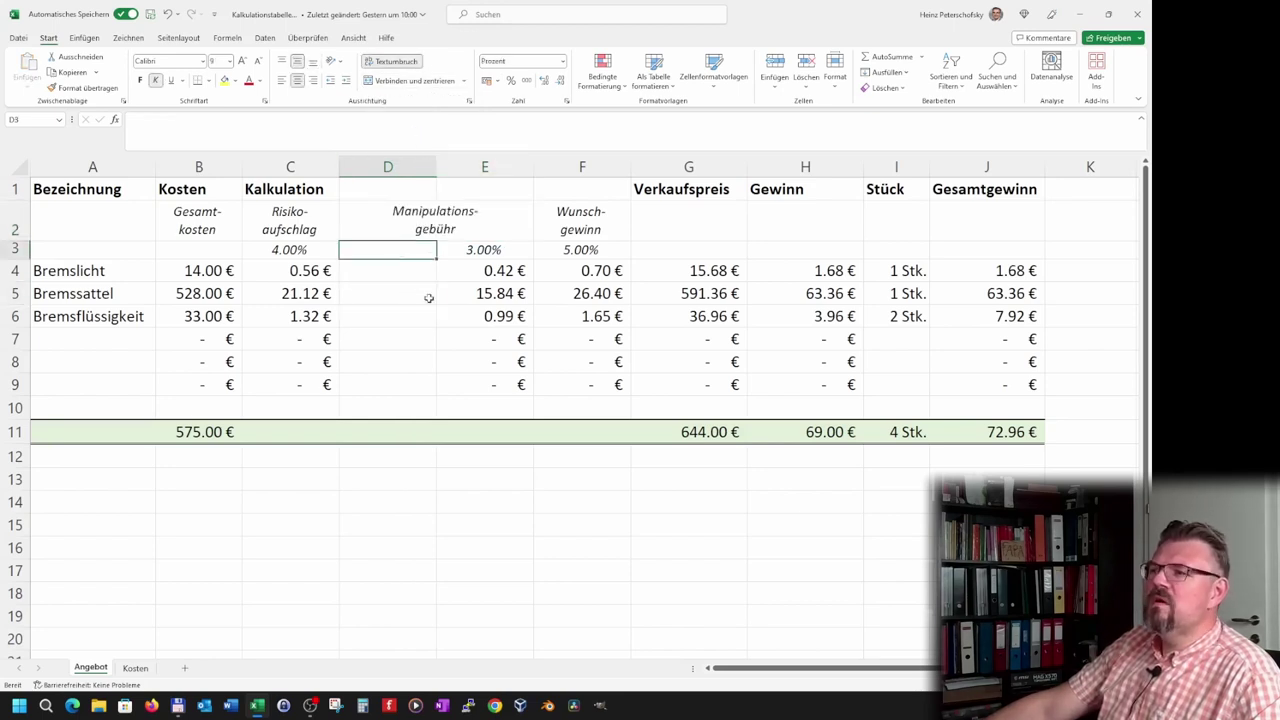
- Copy E3's percentage format onto D4:D10 with Format Painter
click(503, 250)
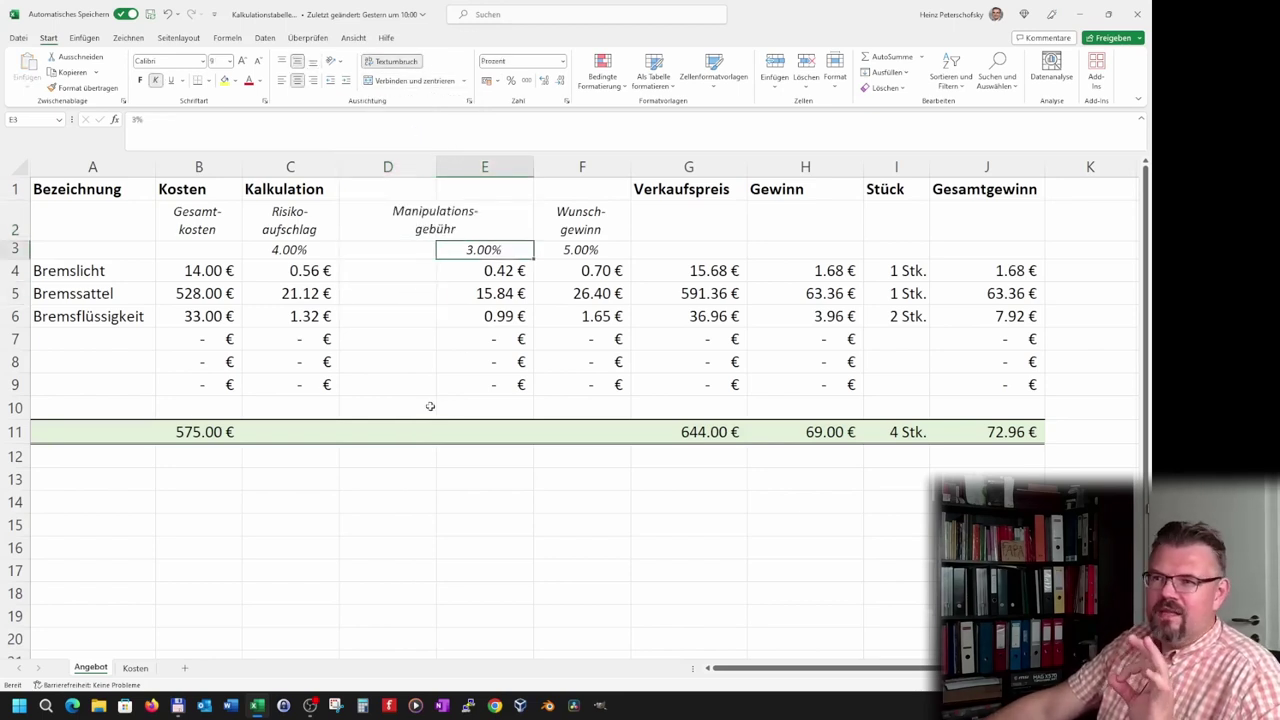
click(388, 276)
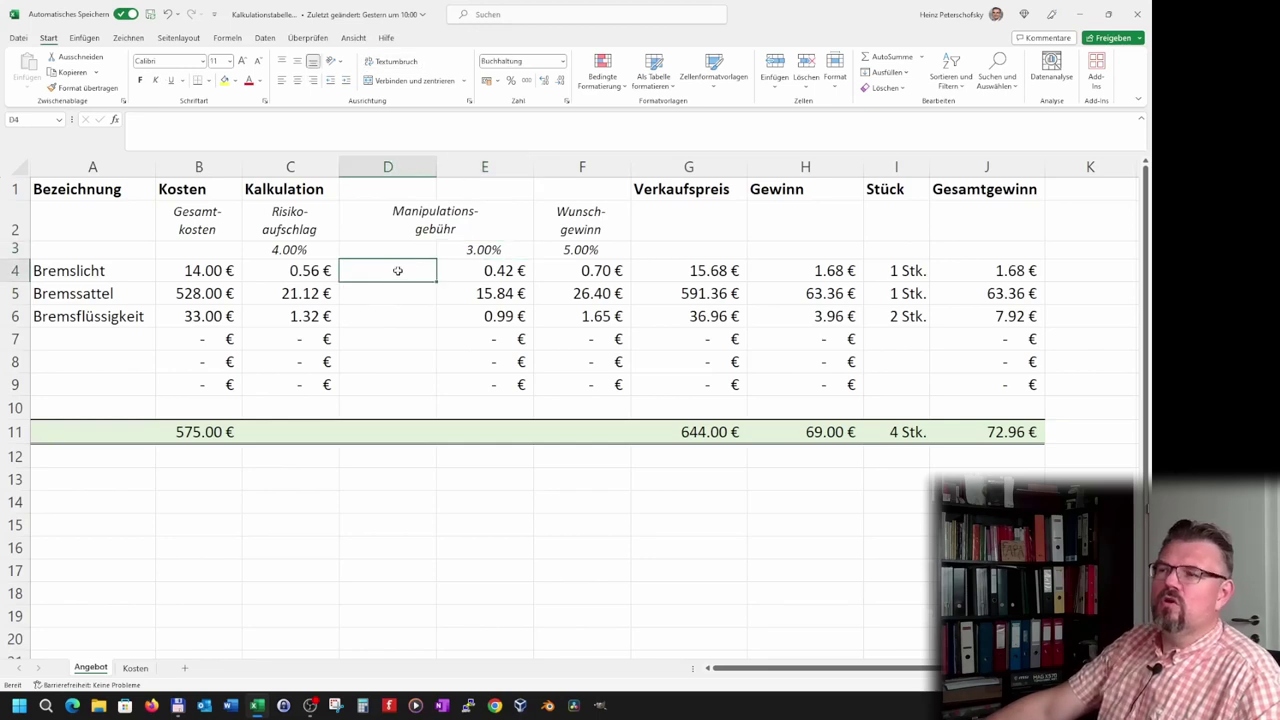
text(3)
key(Return)
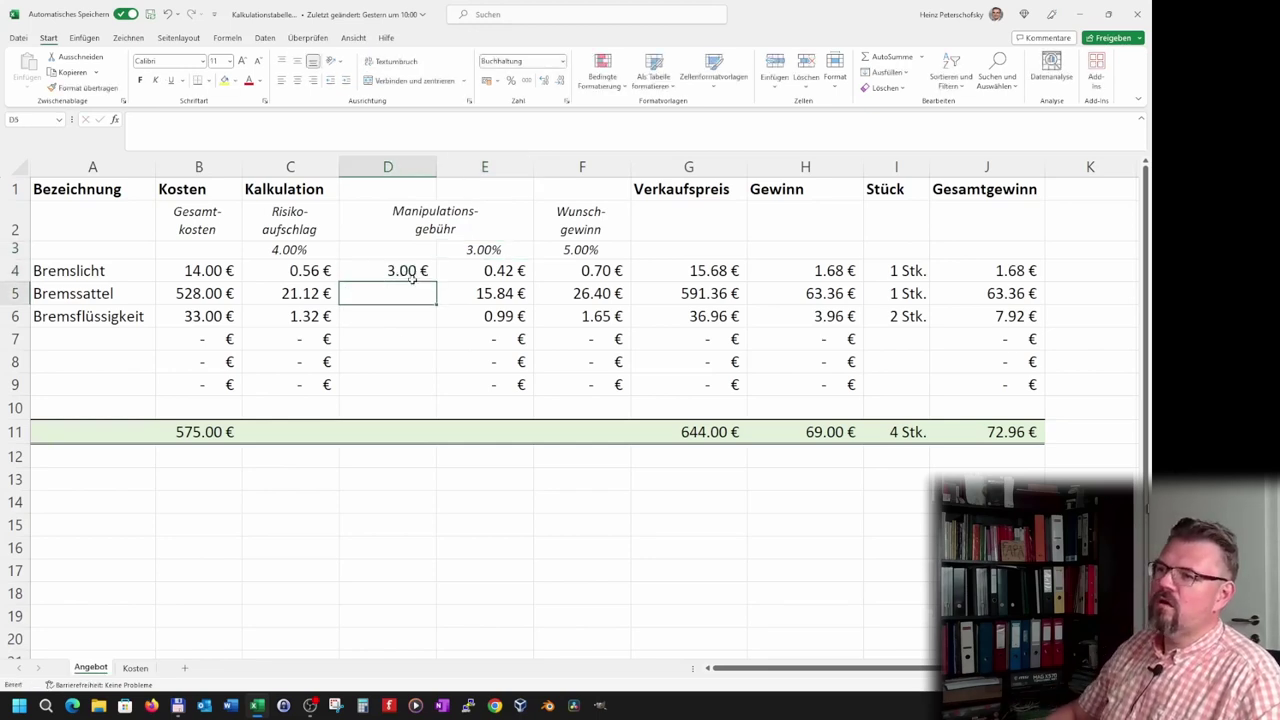
click(466, 249)
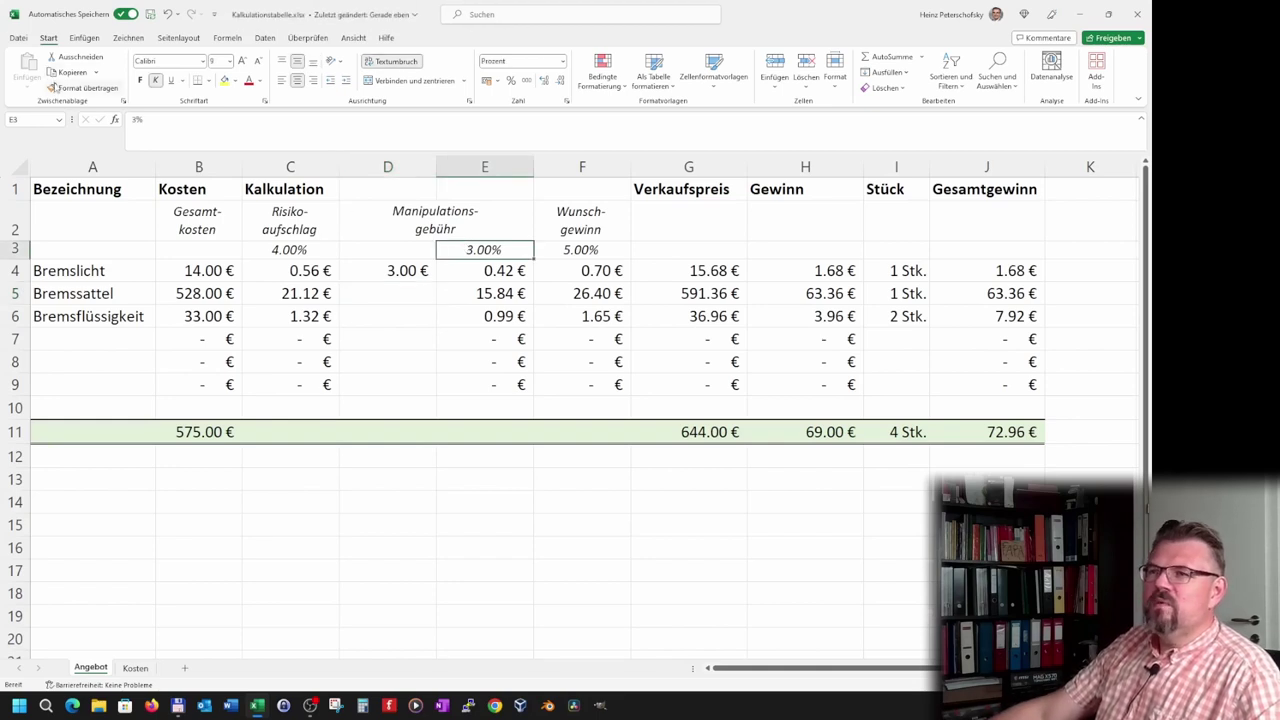
click(70, 87)
drag(385, 270, 388, 405)
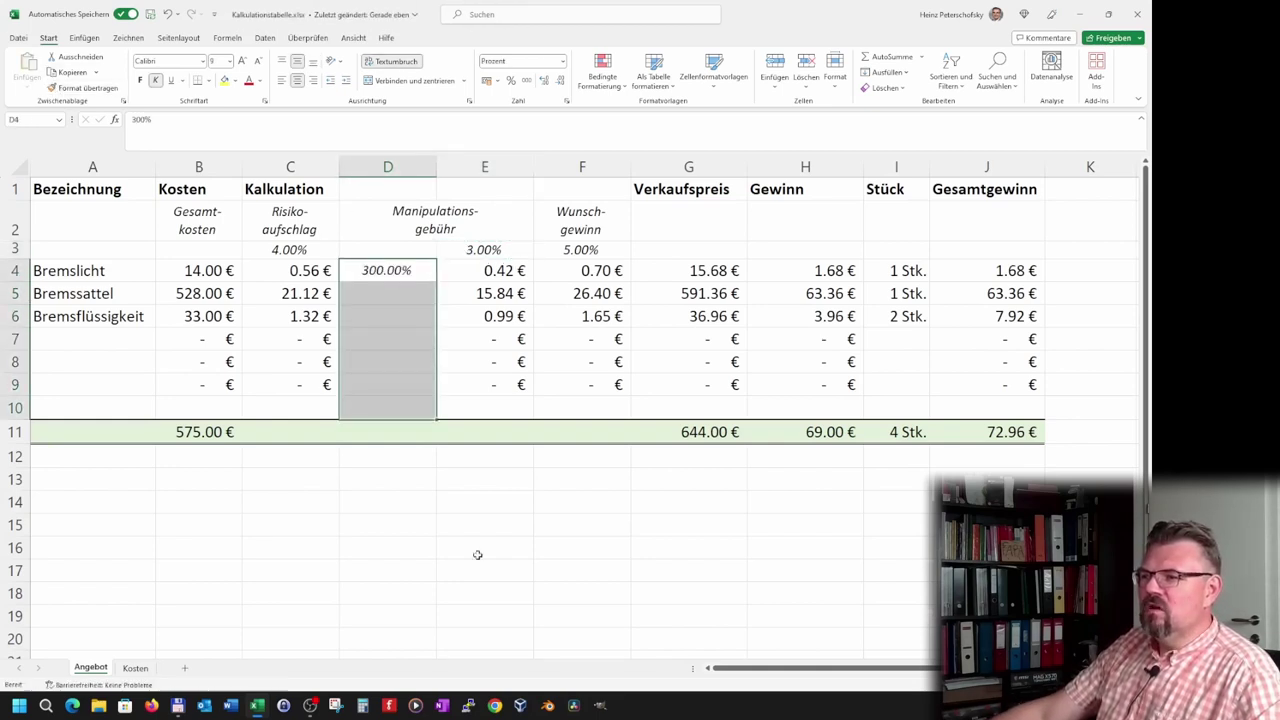
click(484, 593)
- Enter item rates 3%, 4% and 5% in D4:D6 for Bremslicht, Bremssattel and Bremsflüssigkeit
click(388, 270)
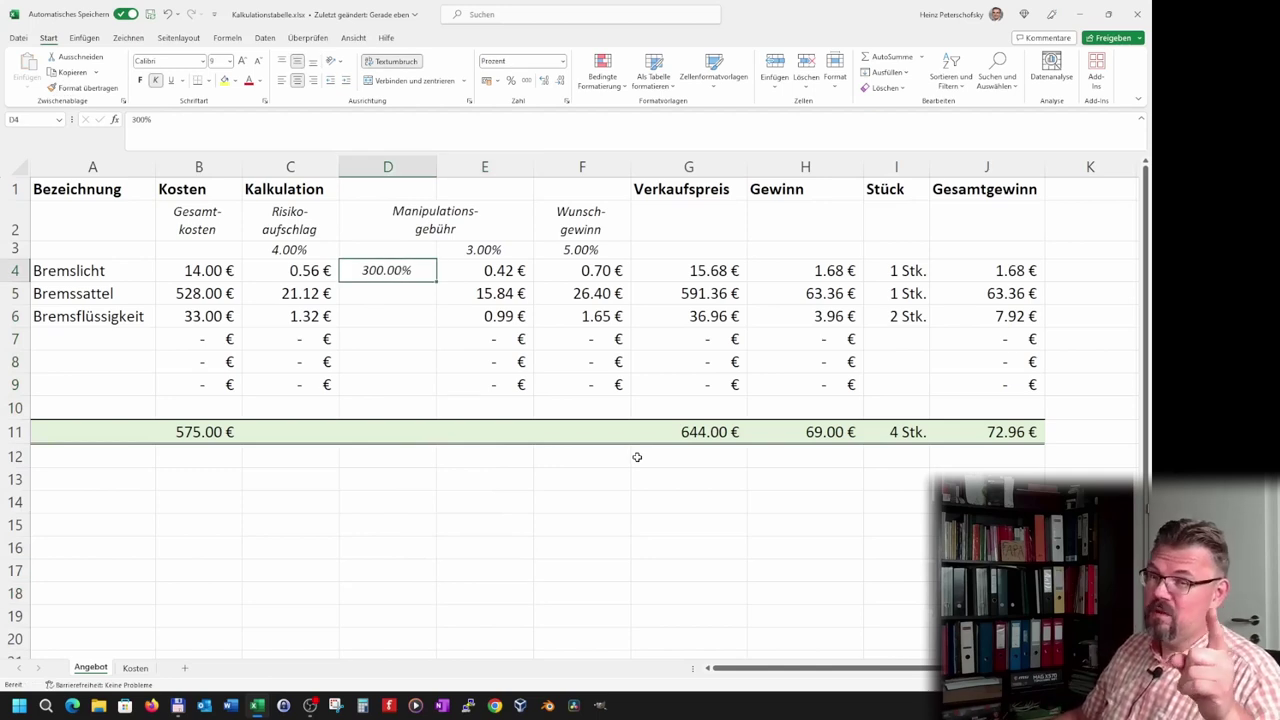
text(3)
key(Return)
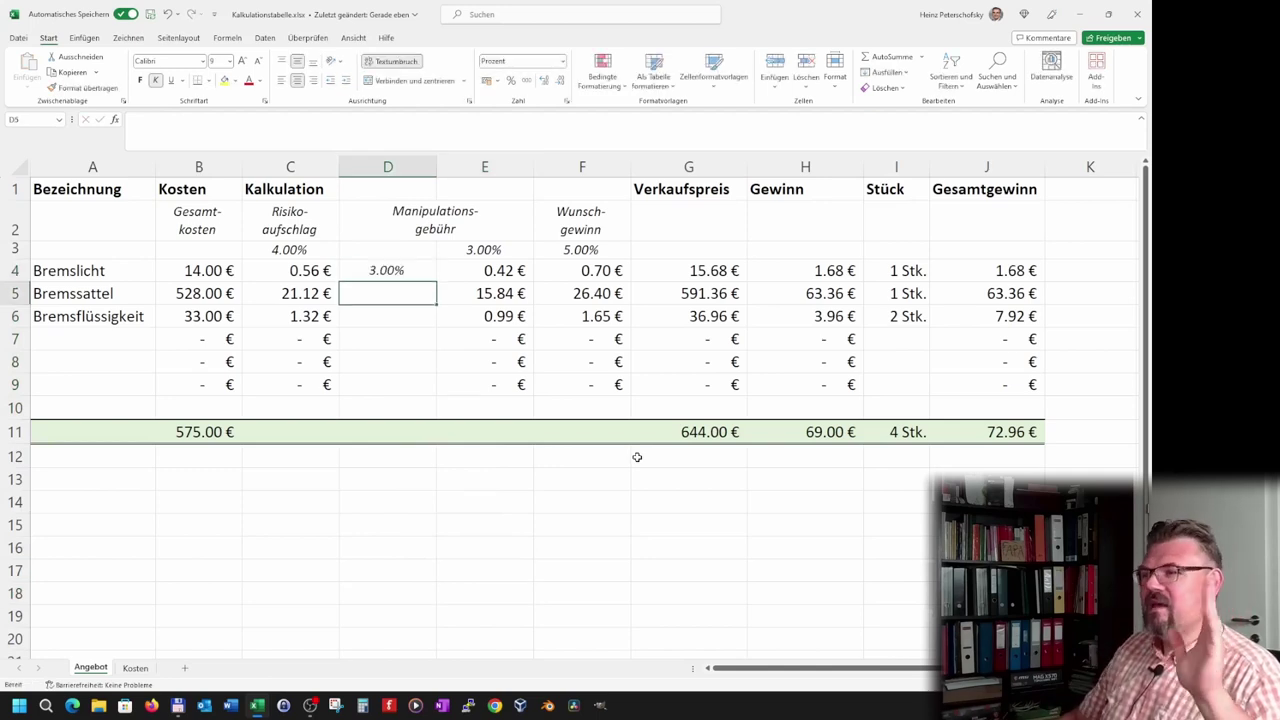
text(4)
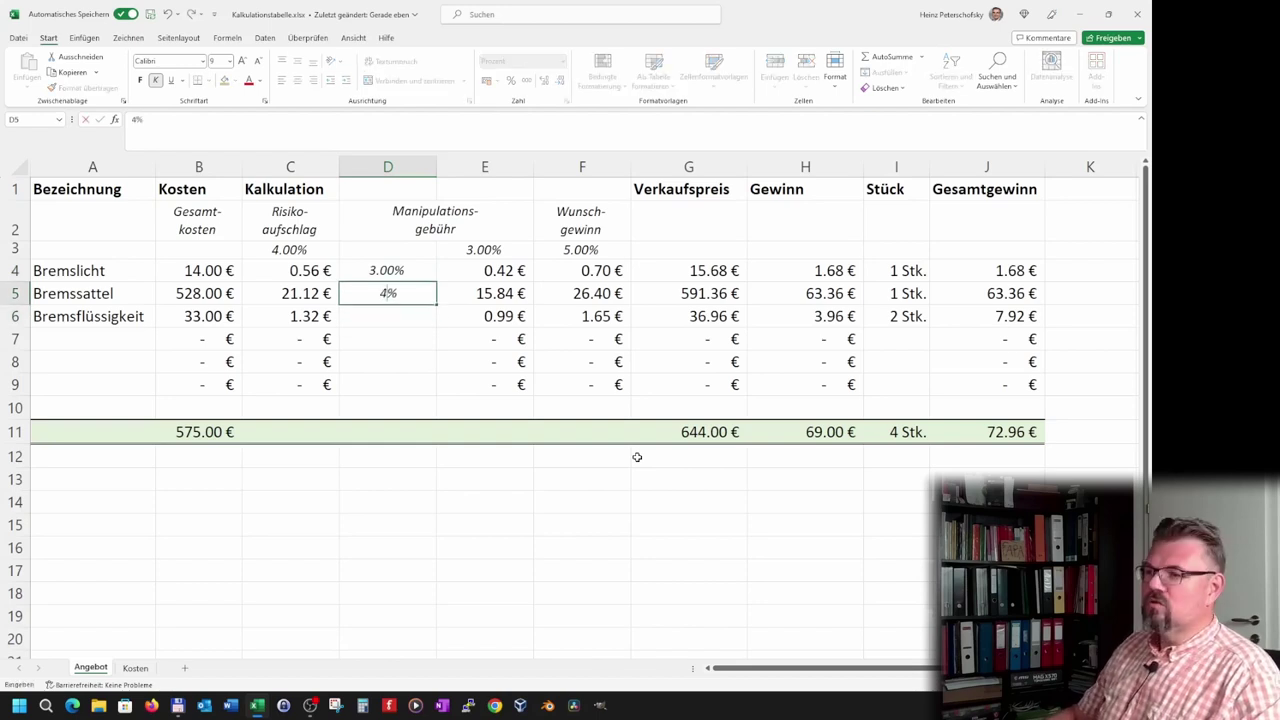
key(Return)
text(5)
key(ctrl+Return)
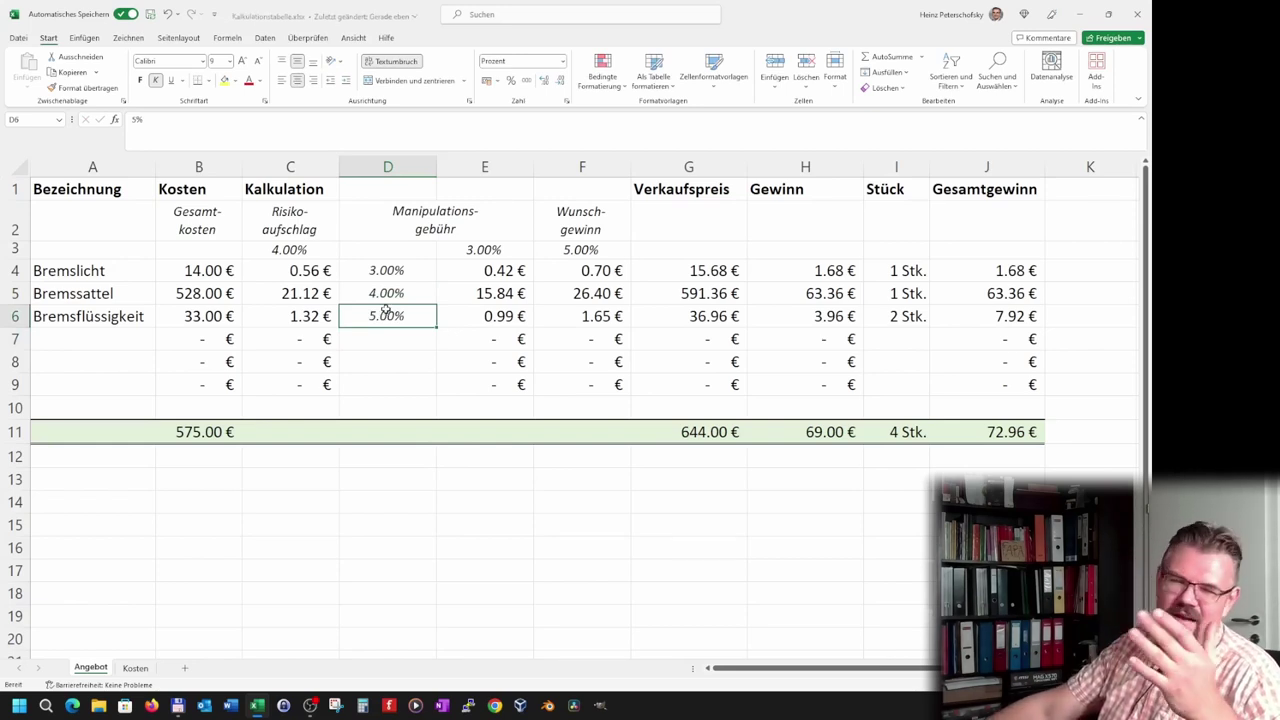
click(454, 279)
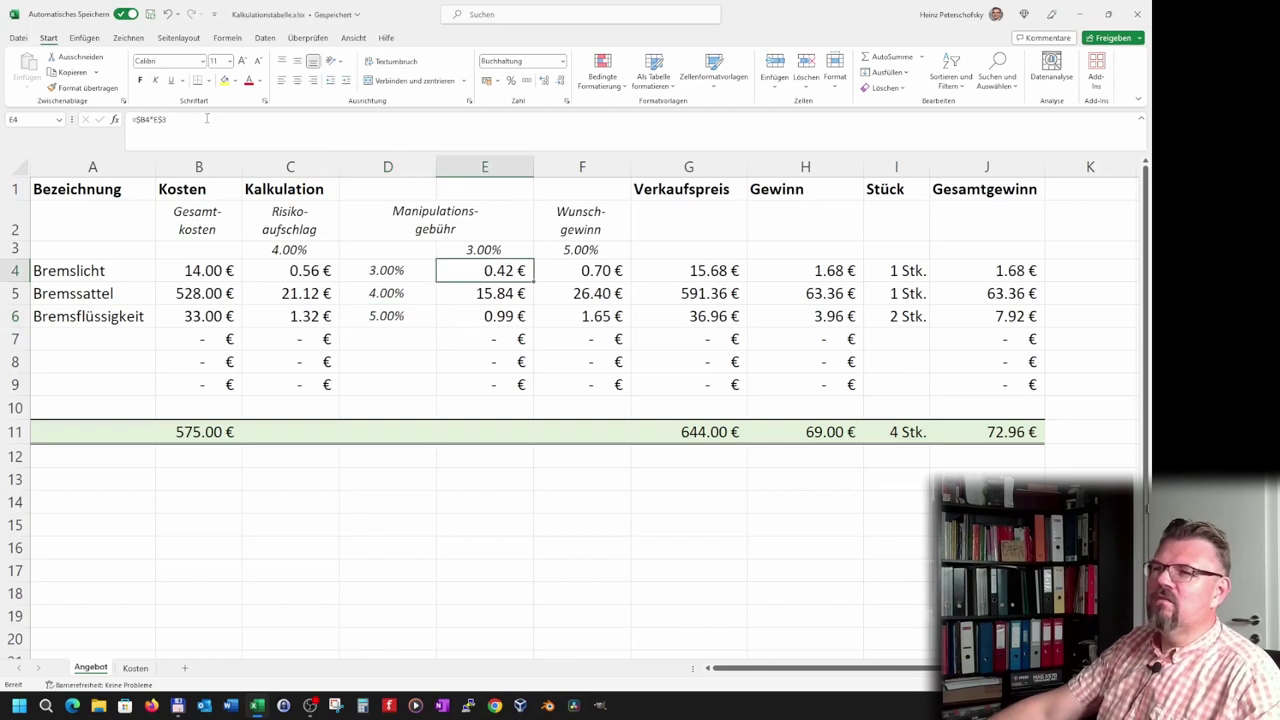
- Change E4's fee formula to =$B4*D4 and fill it down to E9
click(207, 118)
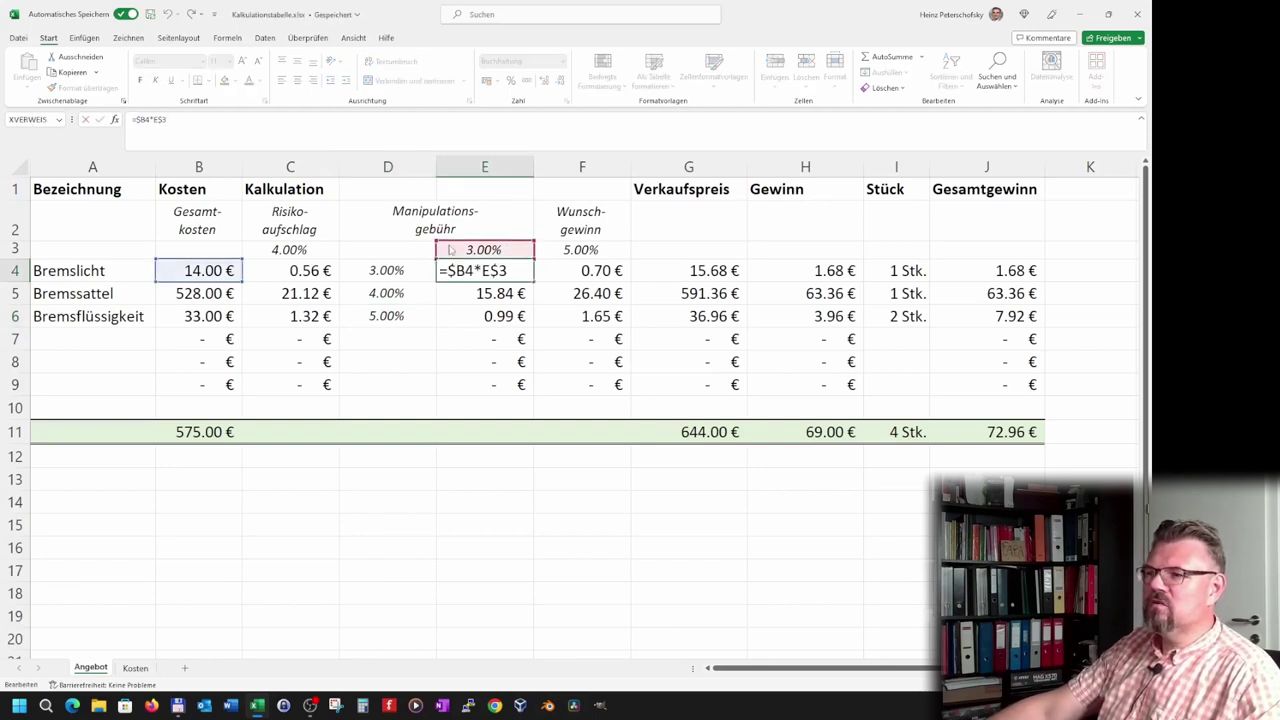
mouse_move(450, 251)
mouse_down()
mouse_move(410, 275)
mouse_move(506, 262)
mouse_up()
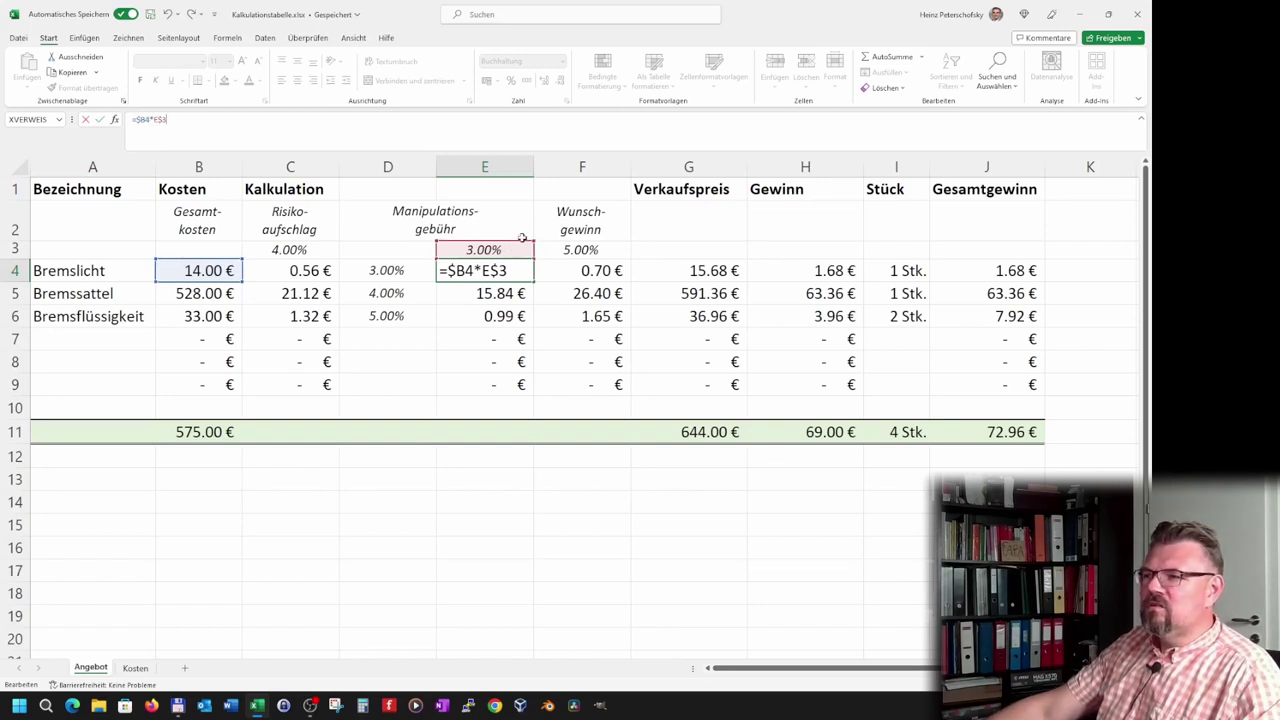
click(387, 271)
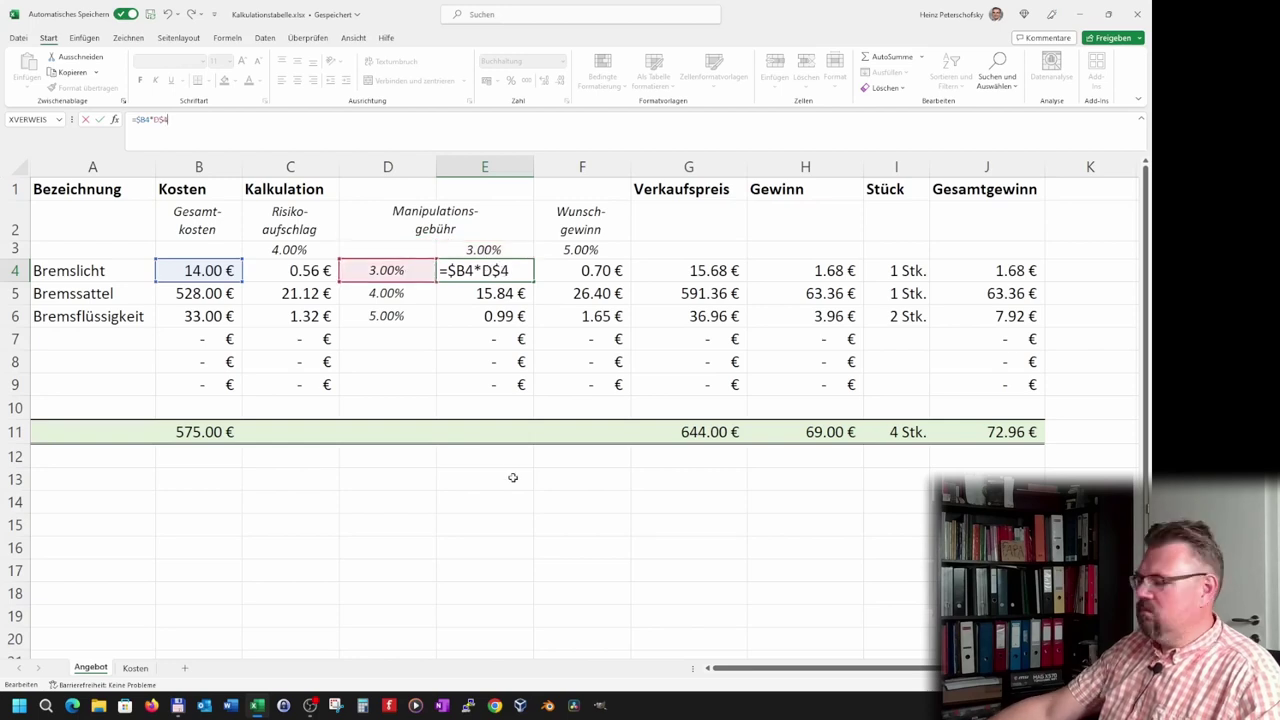
key(Return)
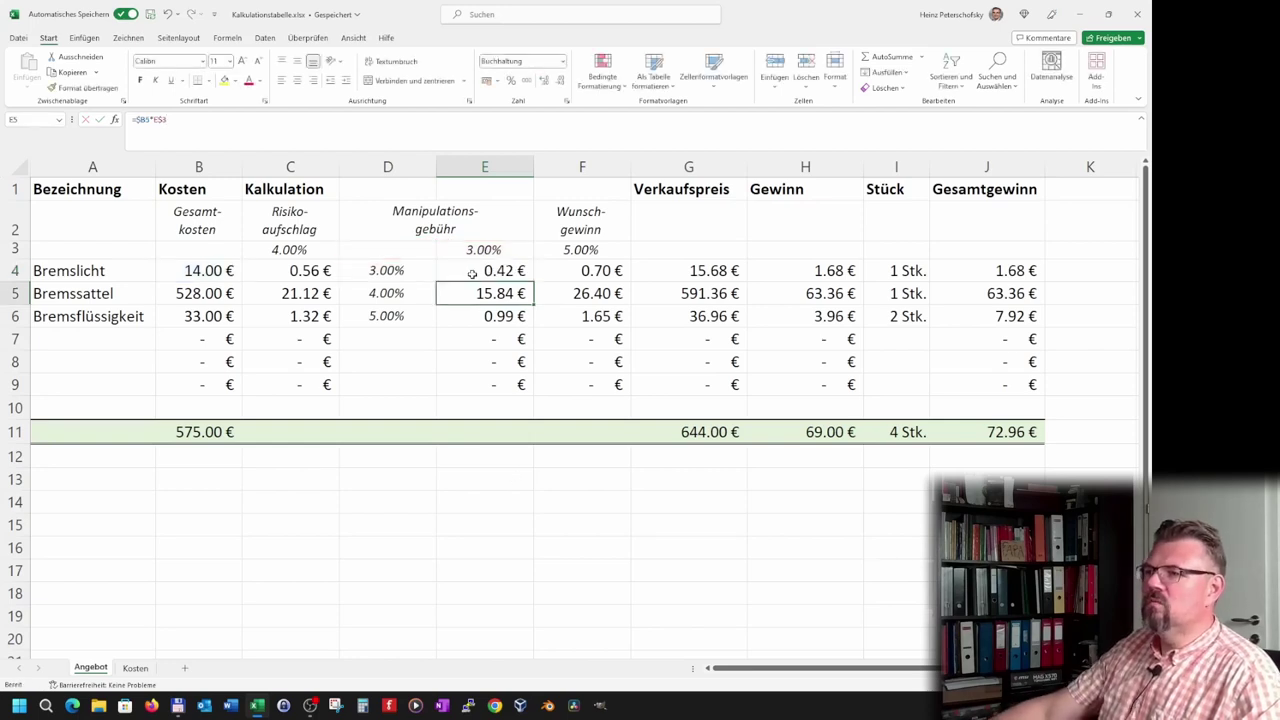
click(480, 270)
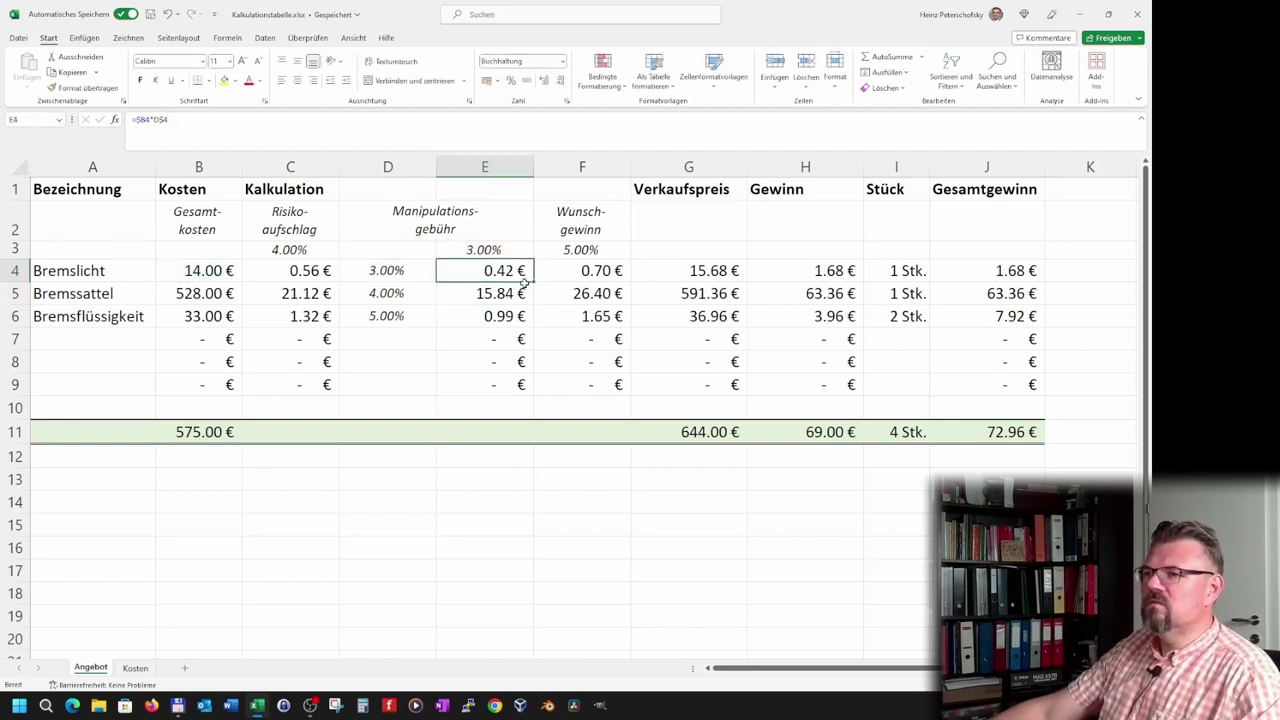
drag(535, 284, 530, 388)
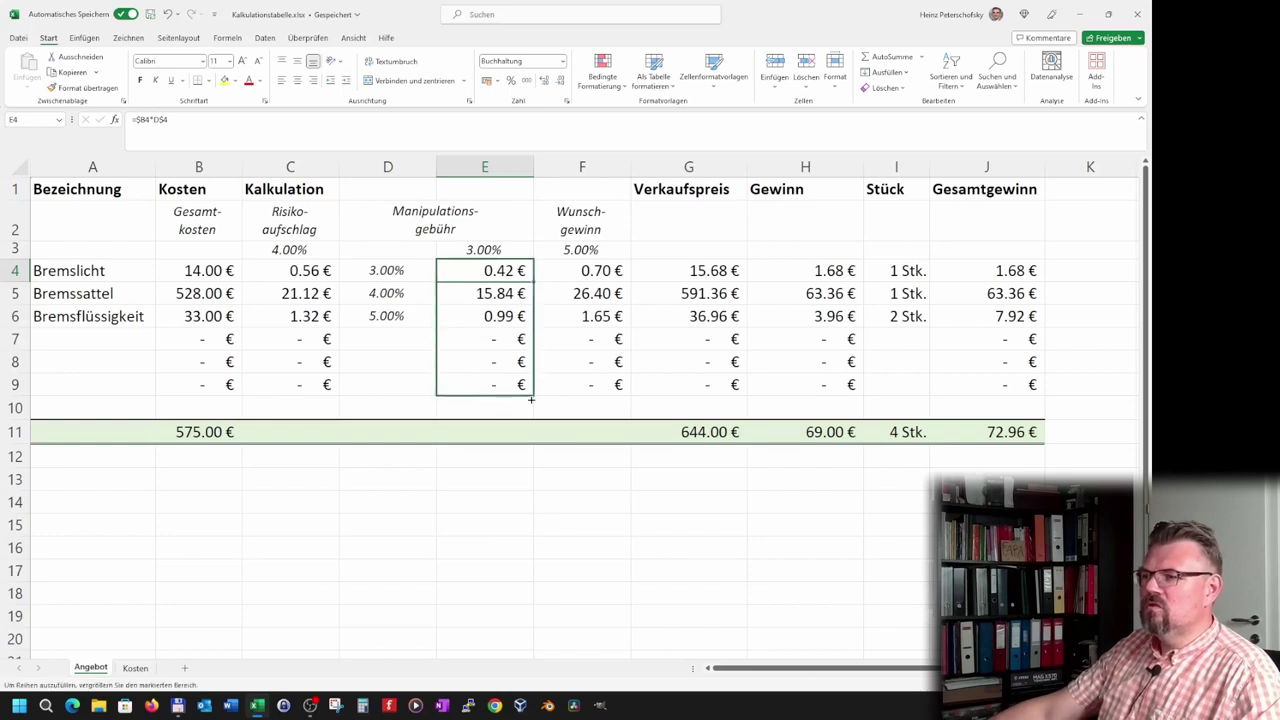
- Check E5's copied references, recommit E4 and refill the fee formula through E9
click(492, 348)
key(Up)
key(Up)
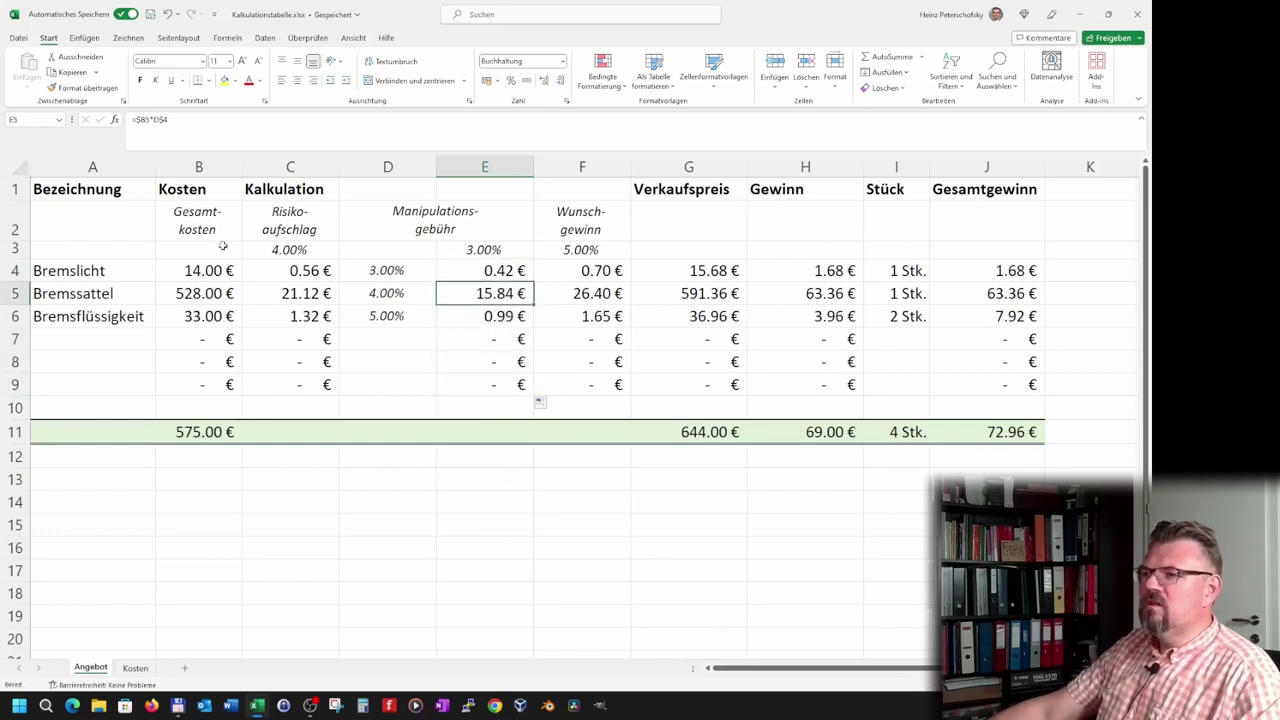
click(193, 121)
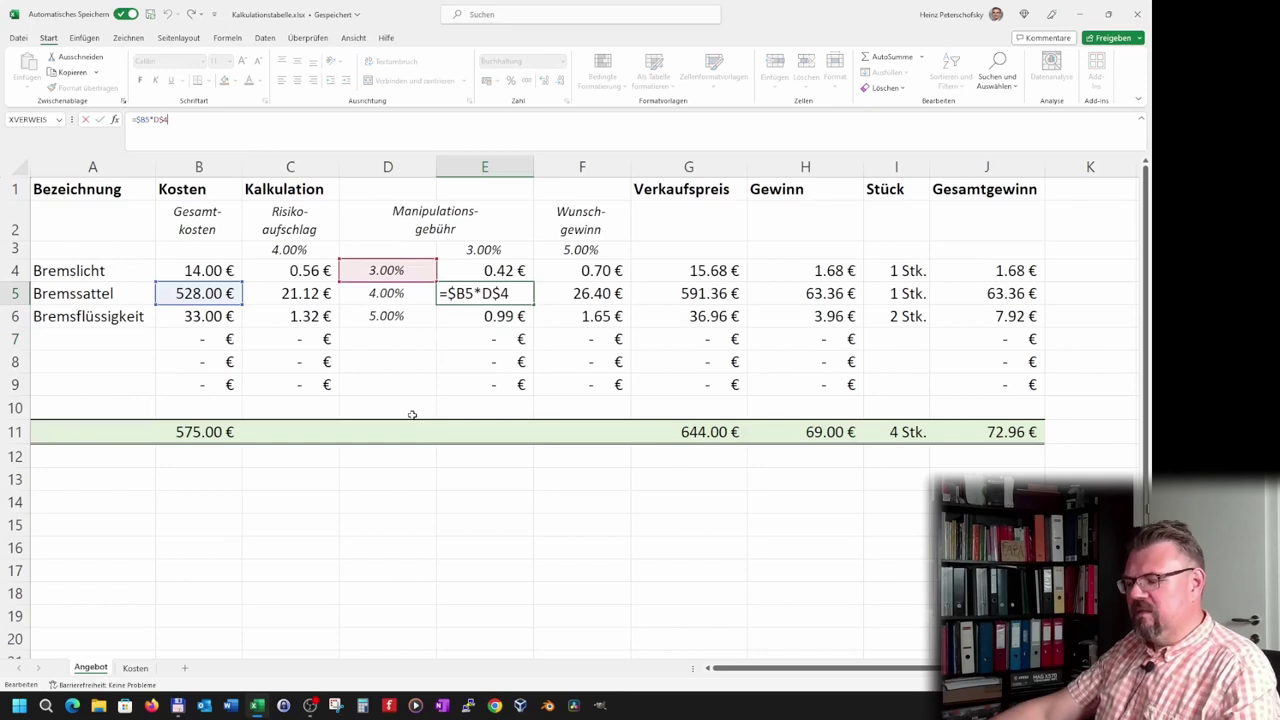
key(Escape)
key(Up)
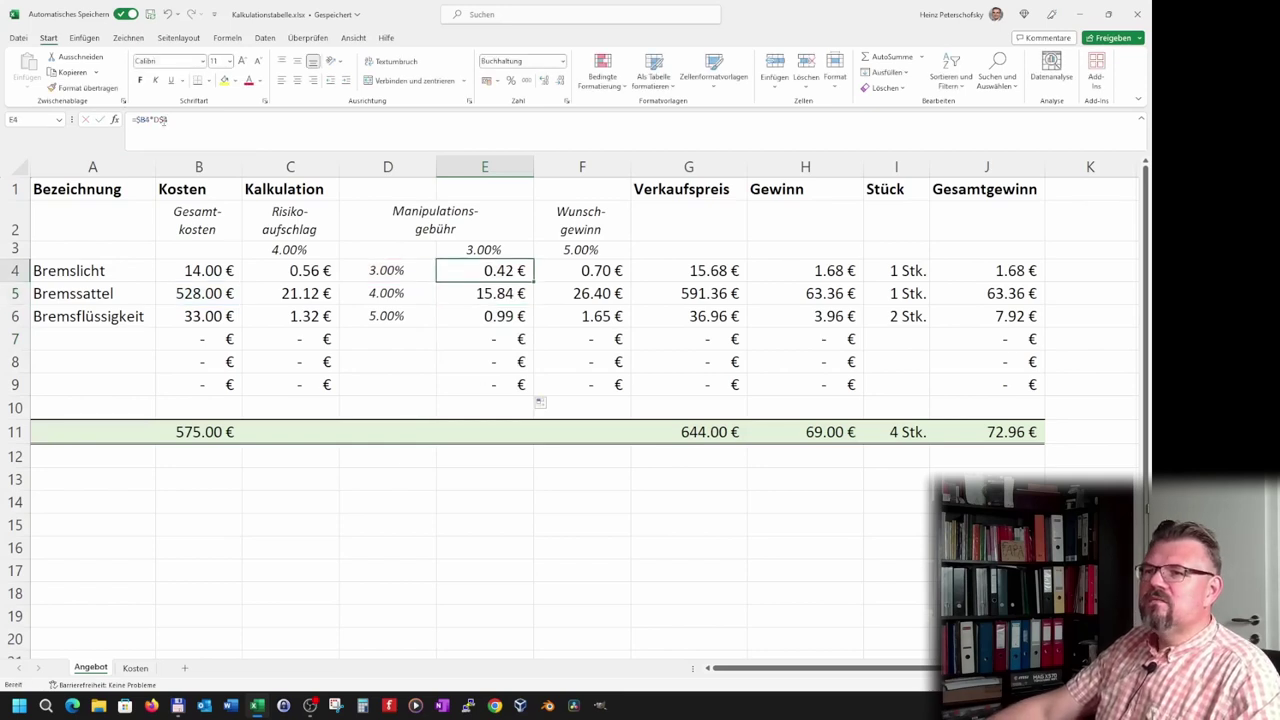
key(F2)
key(Return)
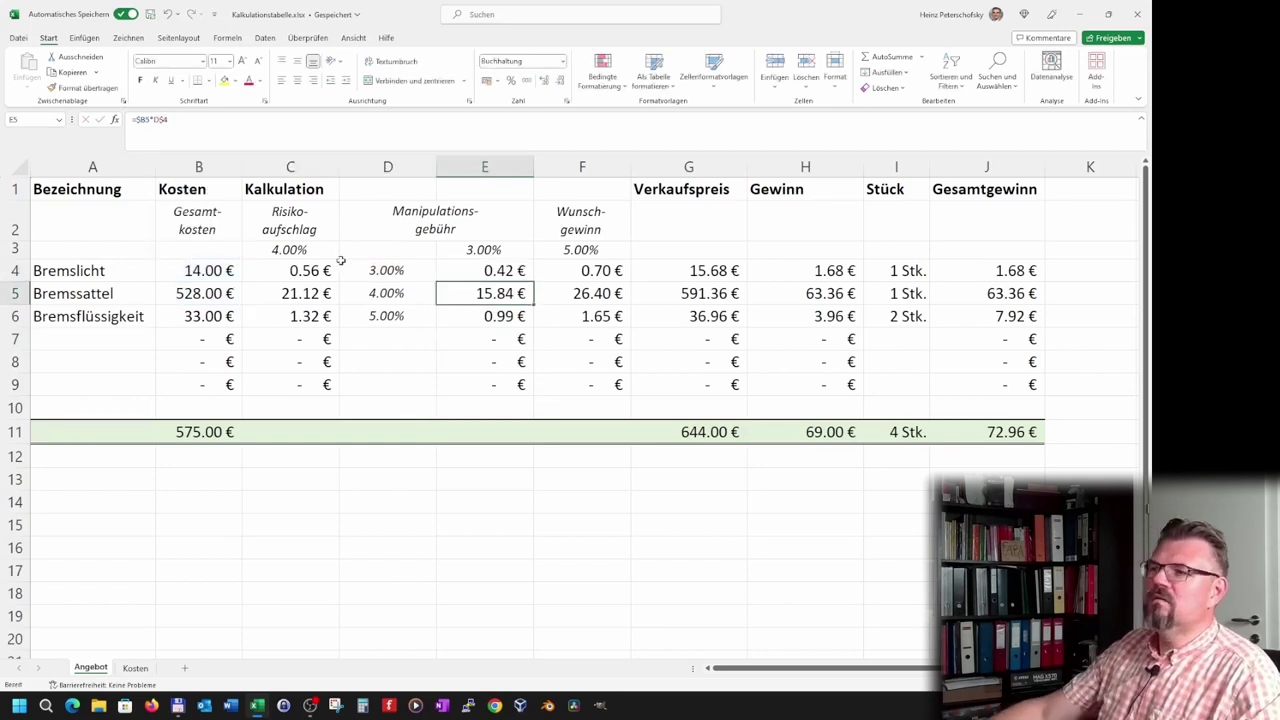
key(Up)
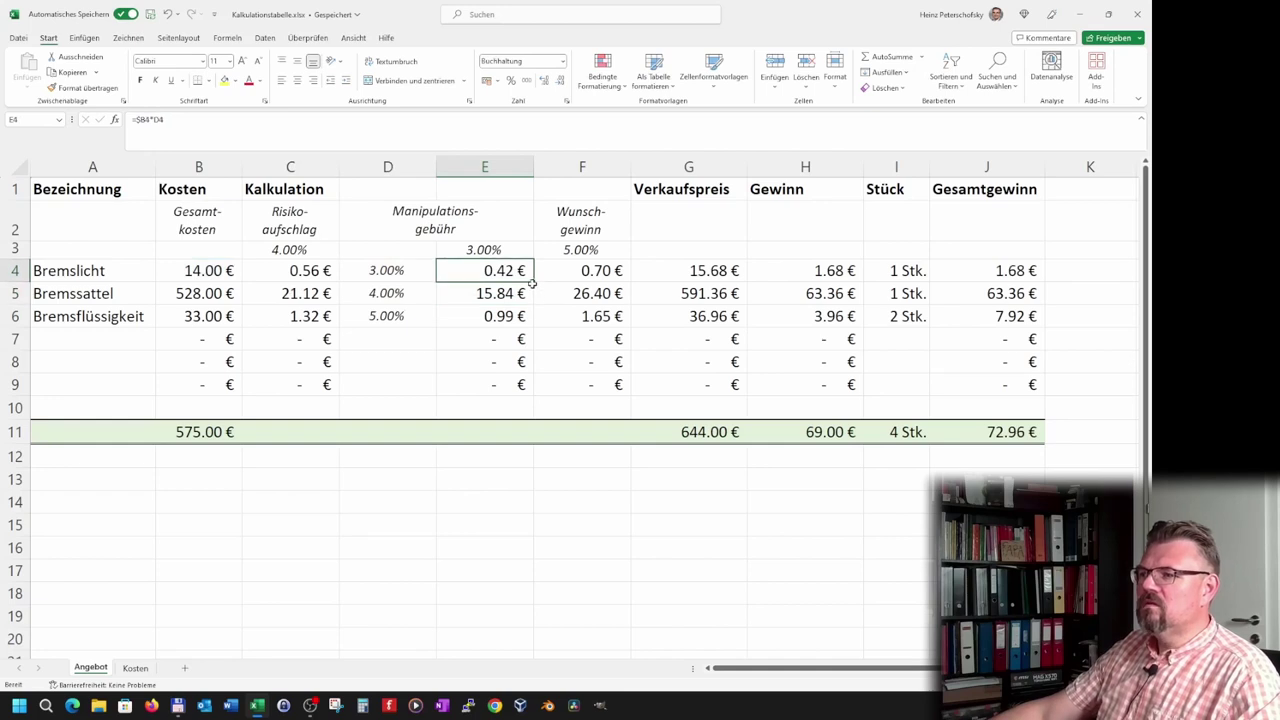
drag(535, 283, 490, 390)
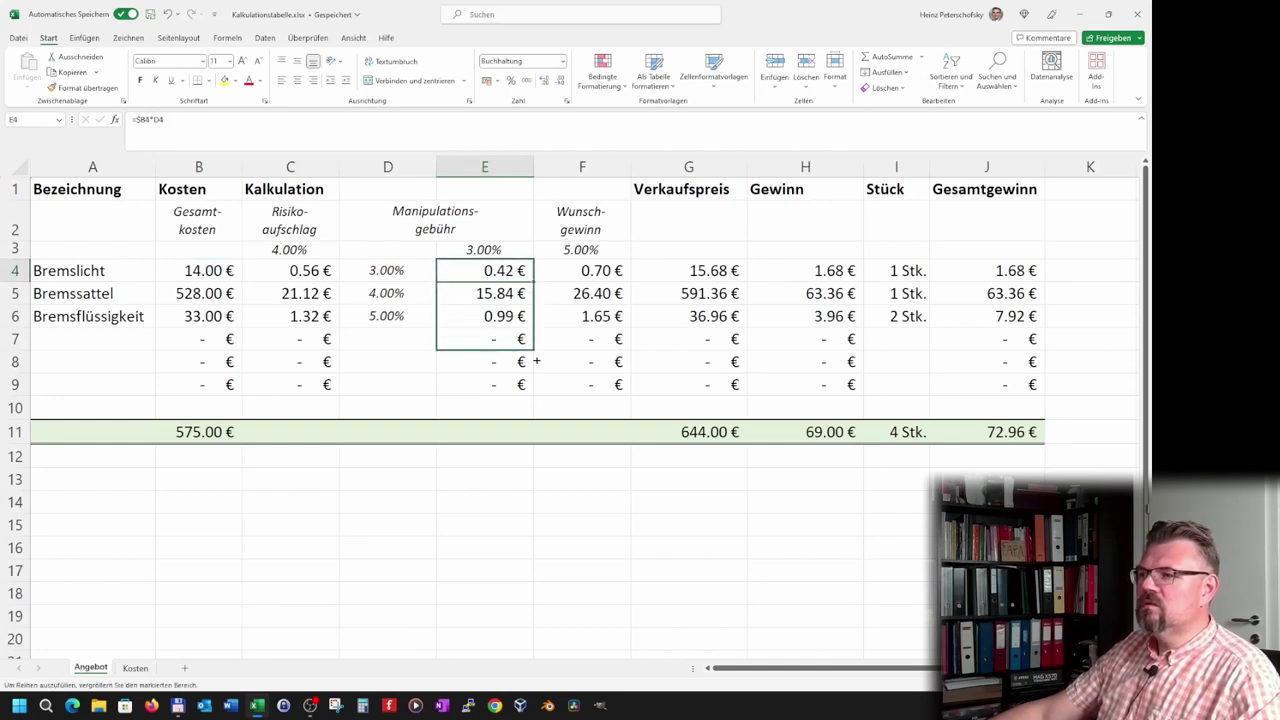
- Clear the 3.00% and 5.00% overrides in D4 and D6, keeping Bremssattel's 4.00%
click(409, 363)
click(391, 297)
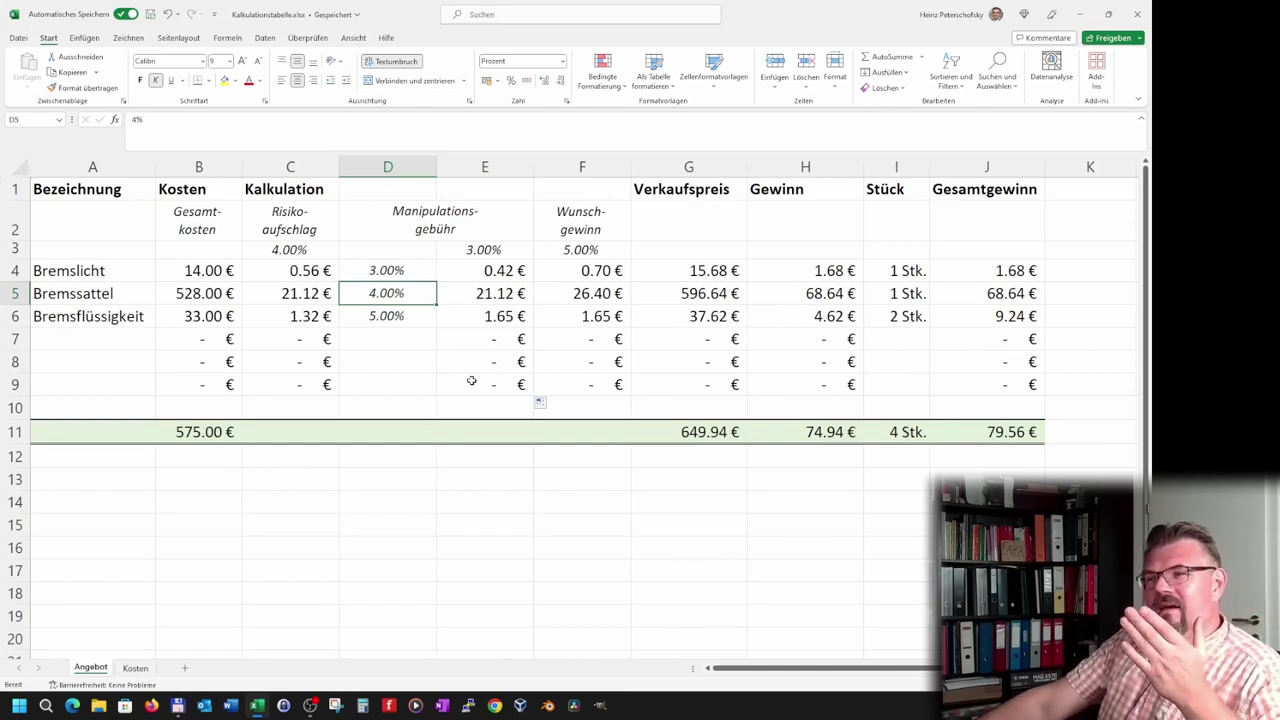
drag(400, 268, 402, 317)
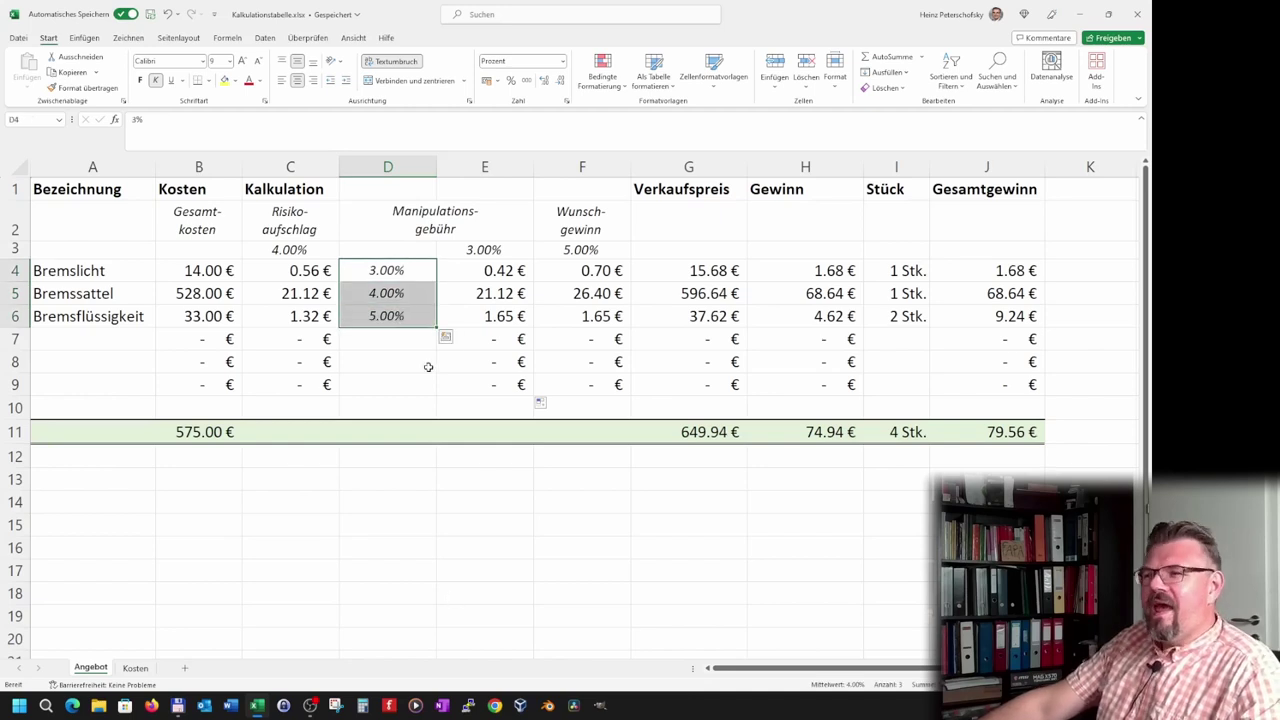
click(485, 253)
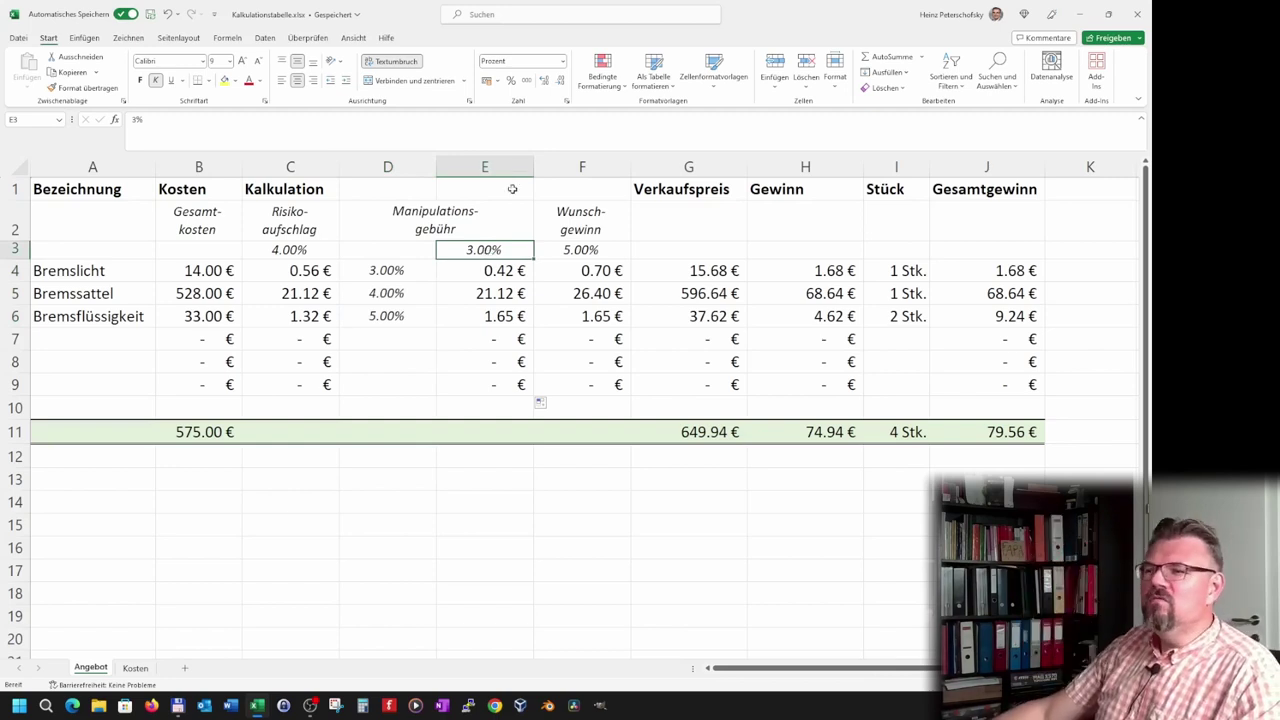
click(375, 316)
click(376, 294)
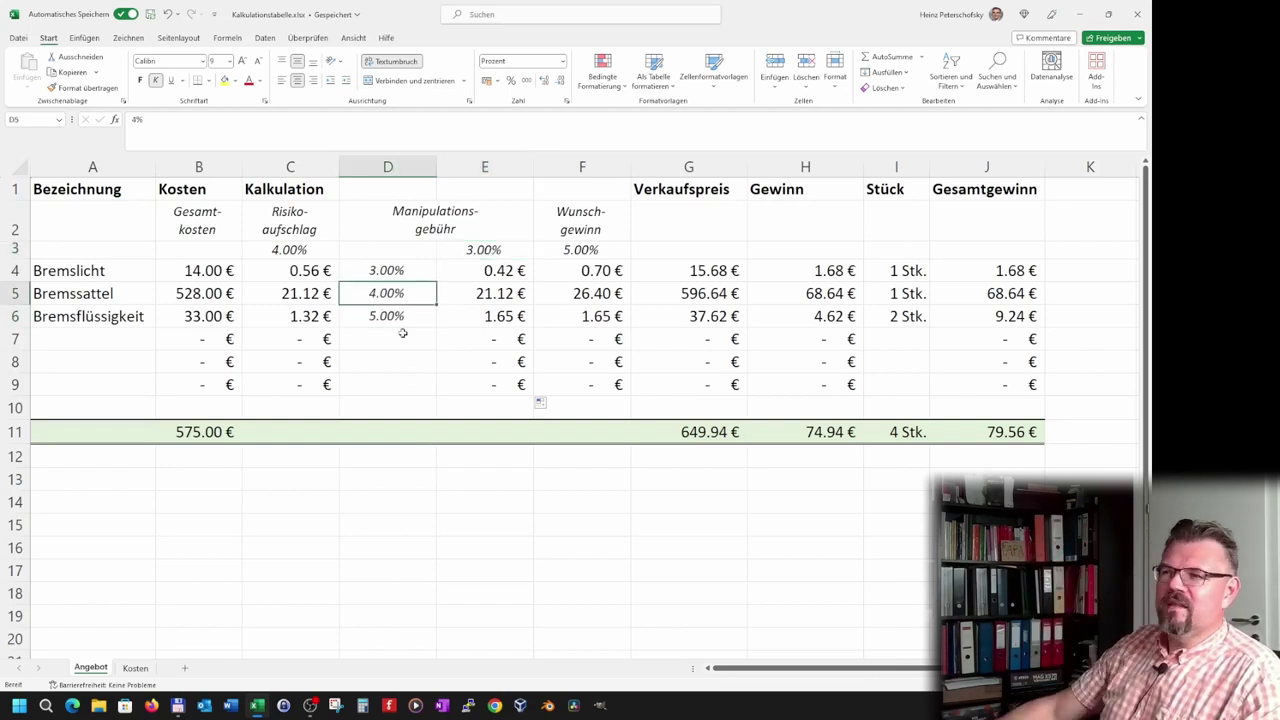
key(Up)
key(Delete)
key(Down)
key(Down)
key(Down)
key(Up)
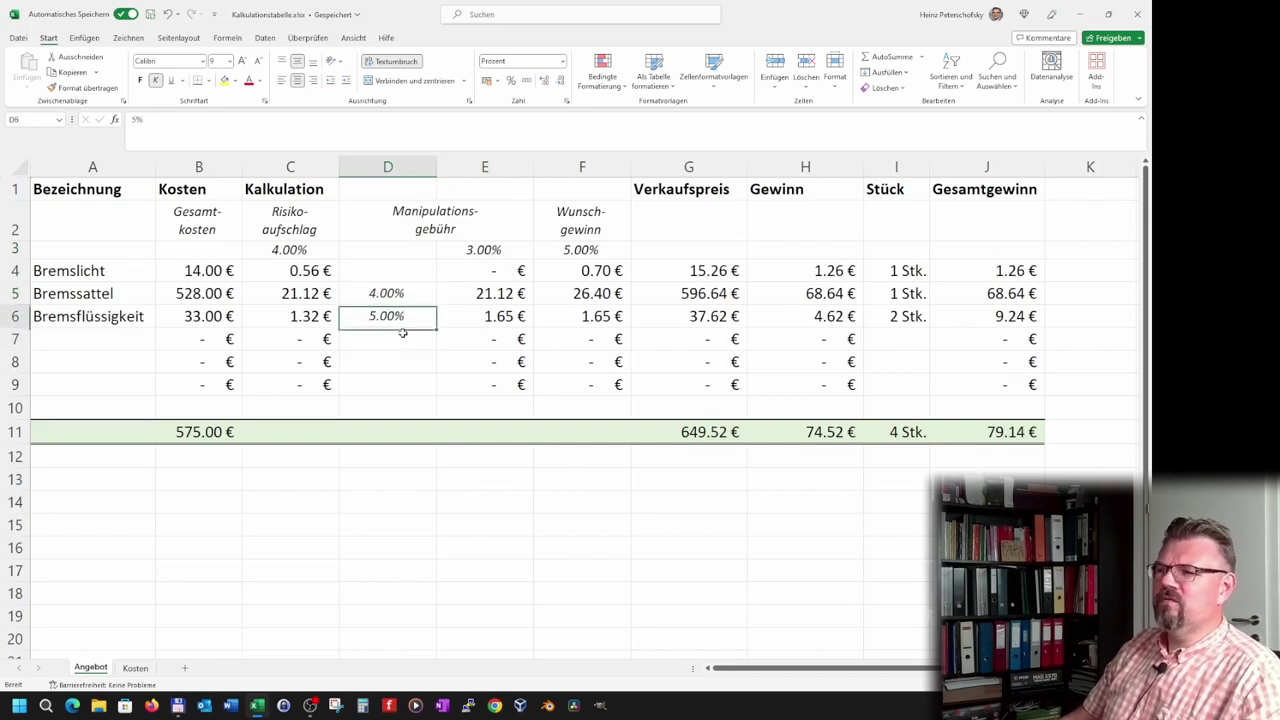
key(Delete)
- Review the fee formulas and put E4's =$B4*D4 formula into edit mode
key(Up)
key(Up)
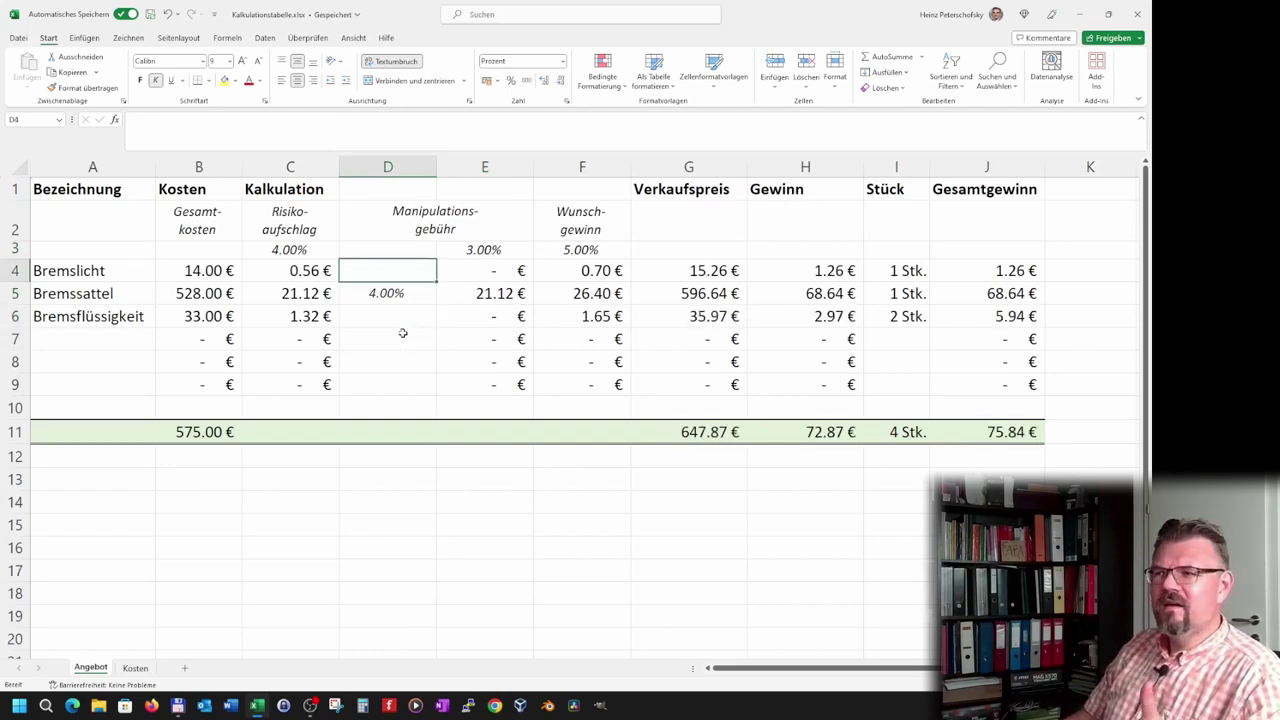
key(Right)
key(Right)
key(Left)
key(Down)
key(Down)
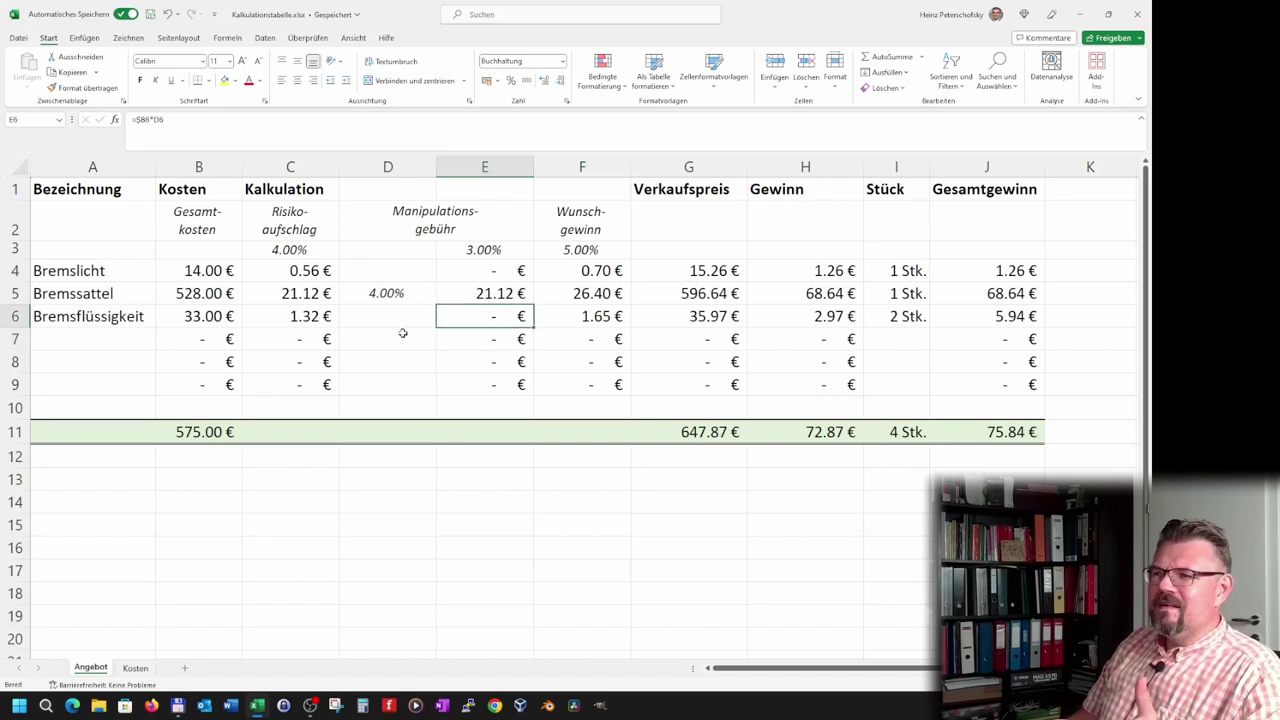
key(Up)
key(Up)
key(Left)
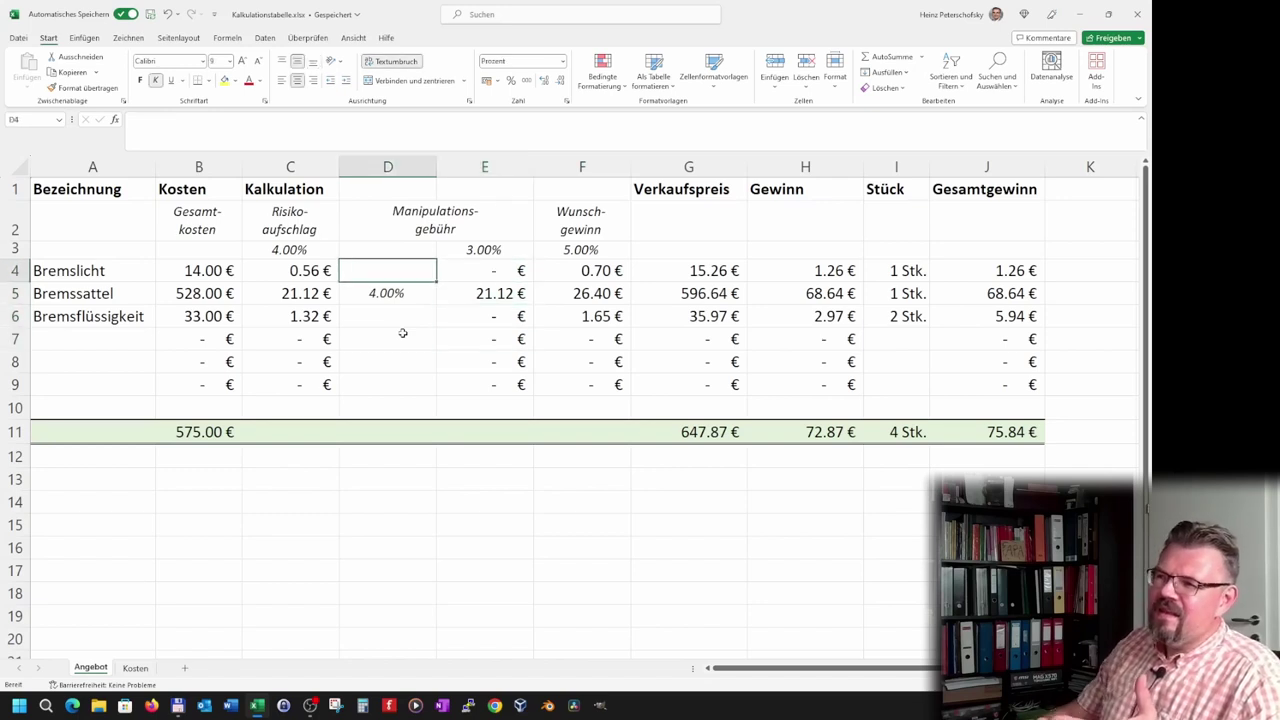
key(Right)
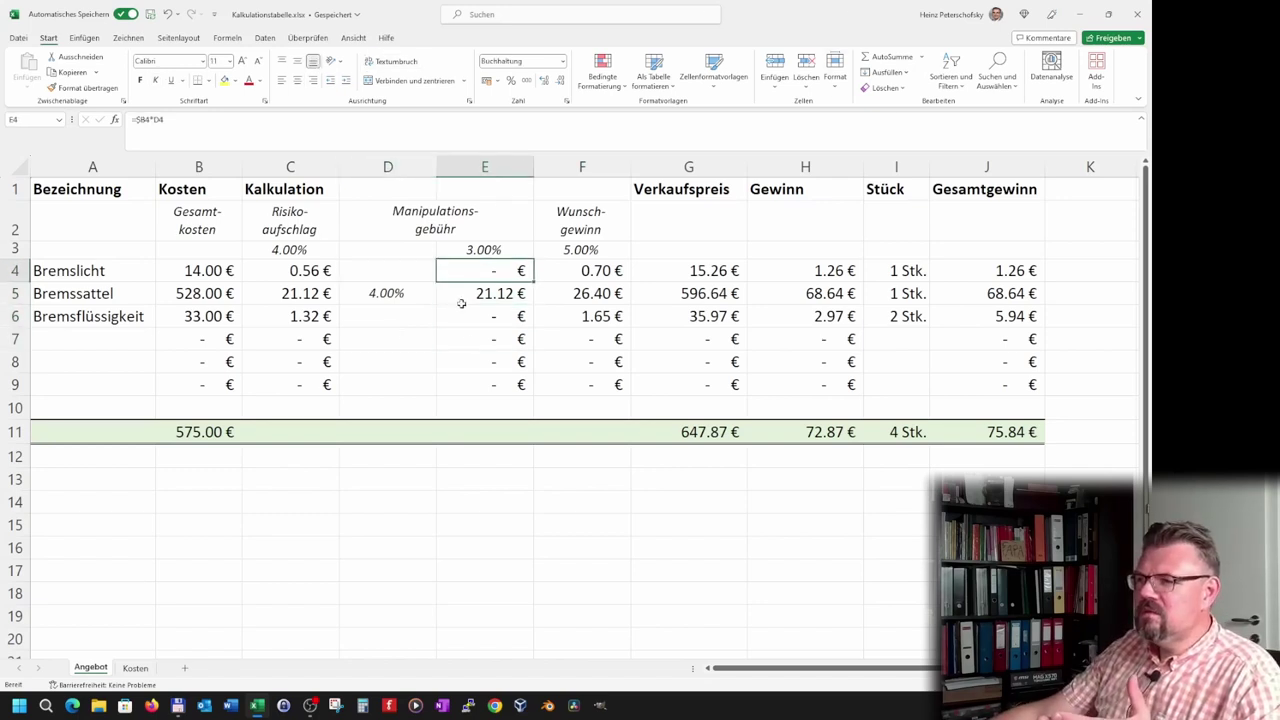
key(Down)
key(Down)
key(Down)
key(Up)
key(Up)
key(Up)
key(F2)
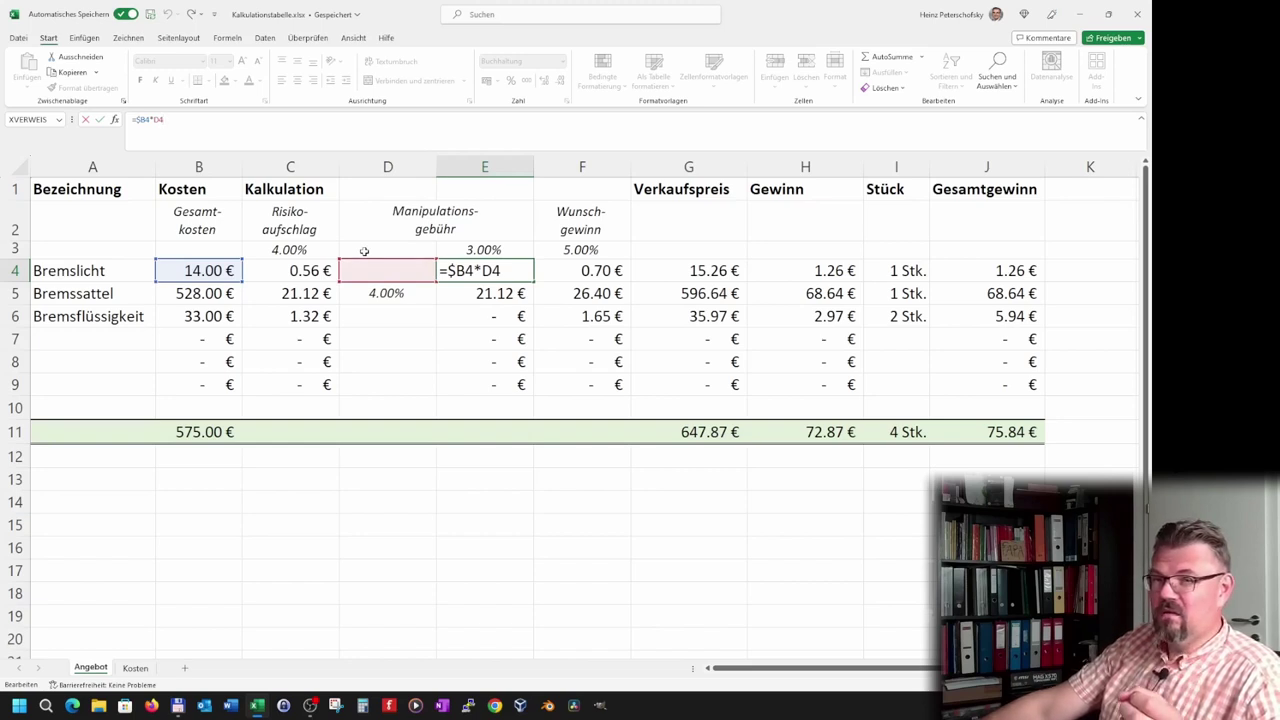
- Cut E4's fee formula back to =$B4* by deleting the D4 reference
click(482, 360)
click(492, 276)
click(230, 138)
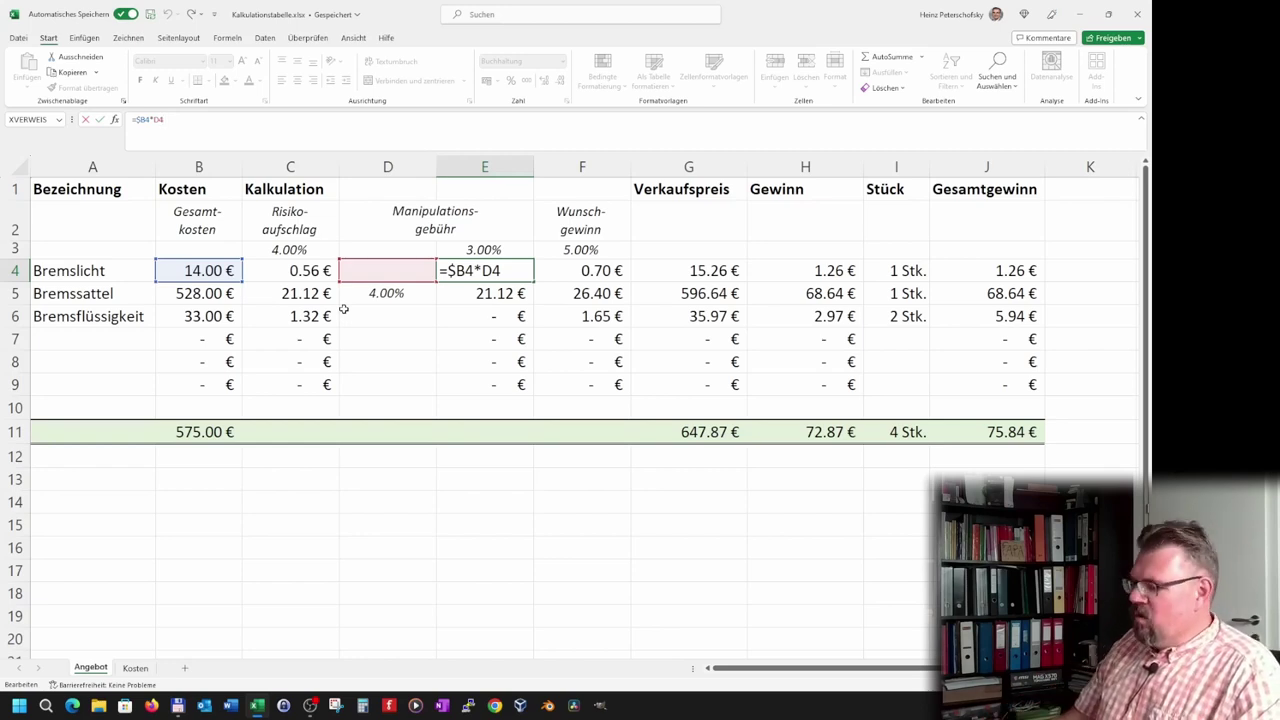
key(BackSpace)
key(BackSpace)
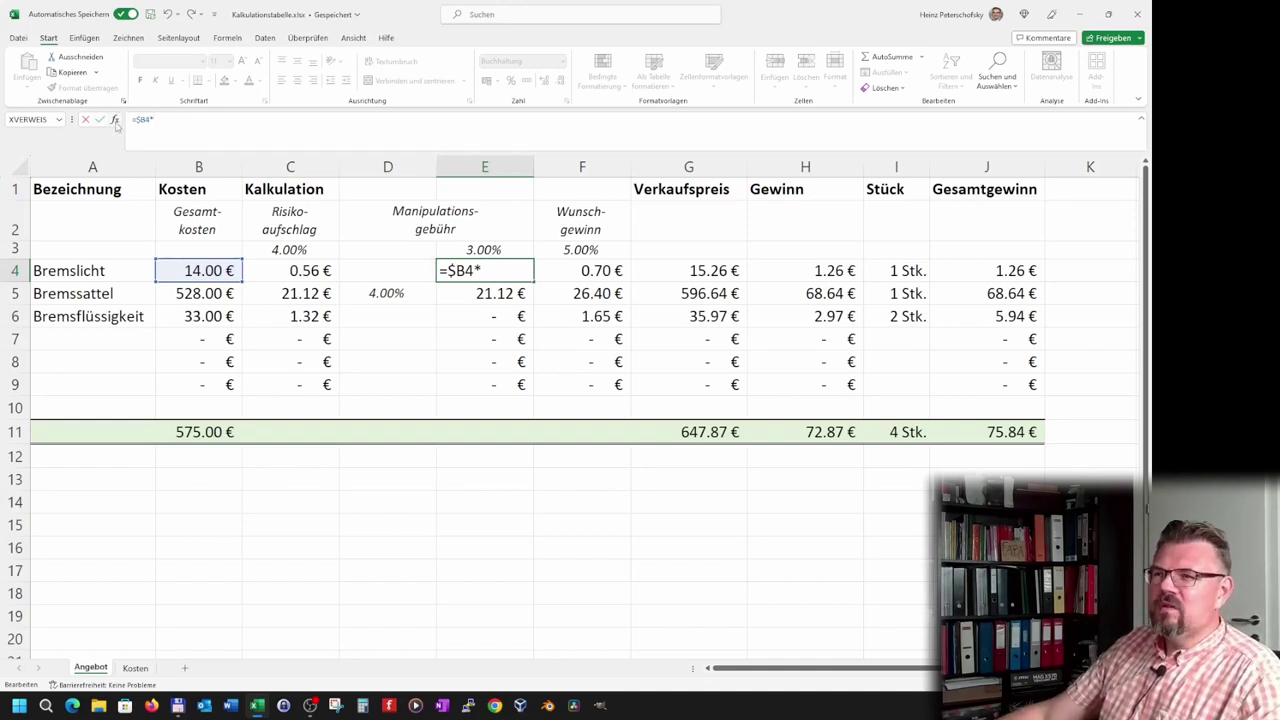
click(114, 119)
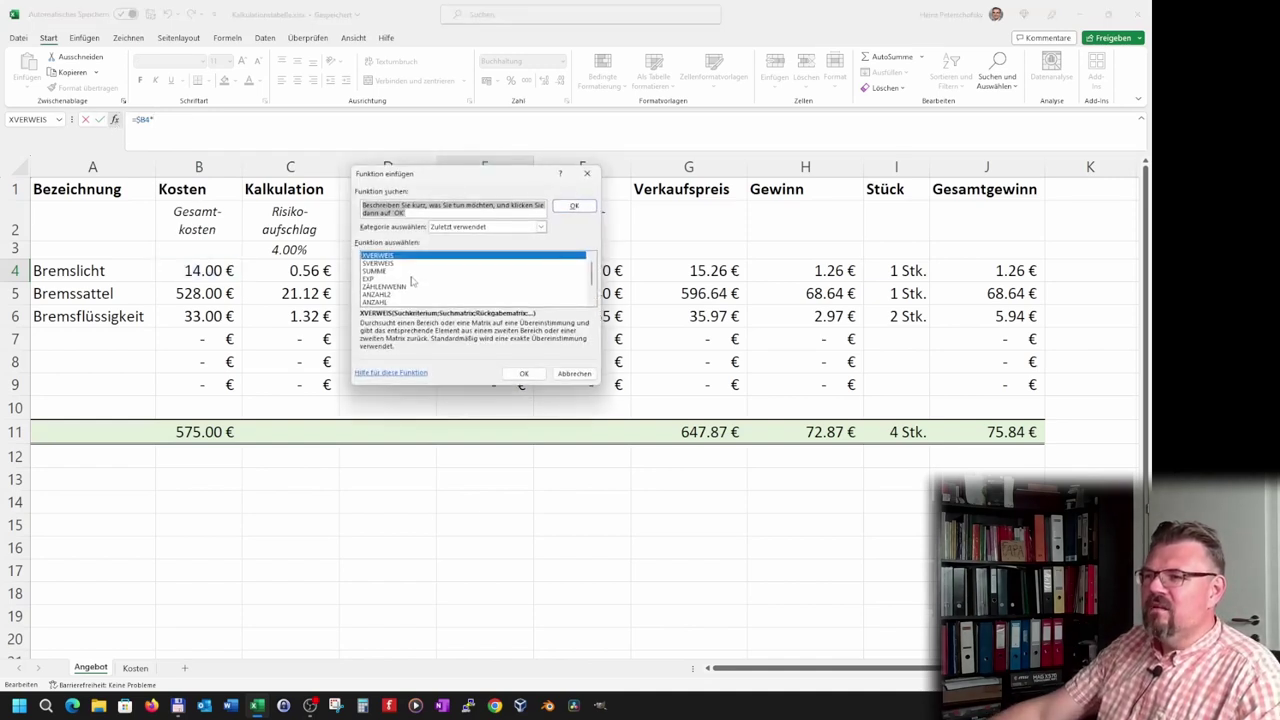
- Insert the WENN function from the Alle category, making E4 read =$B4*WENN()
scroll(413, 283, down, 1)
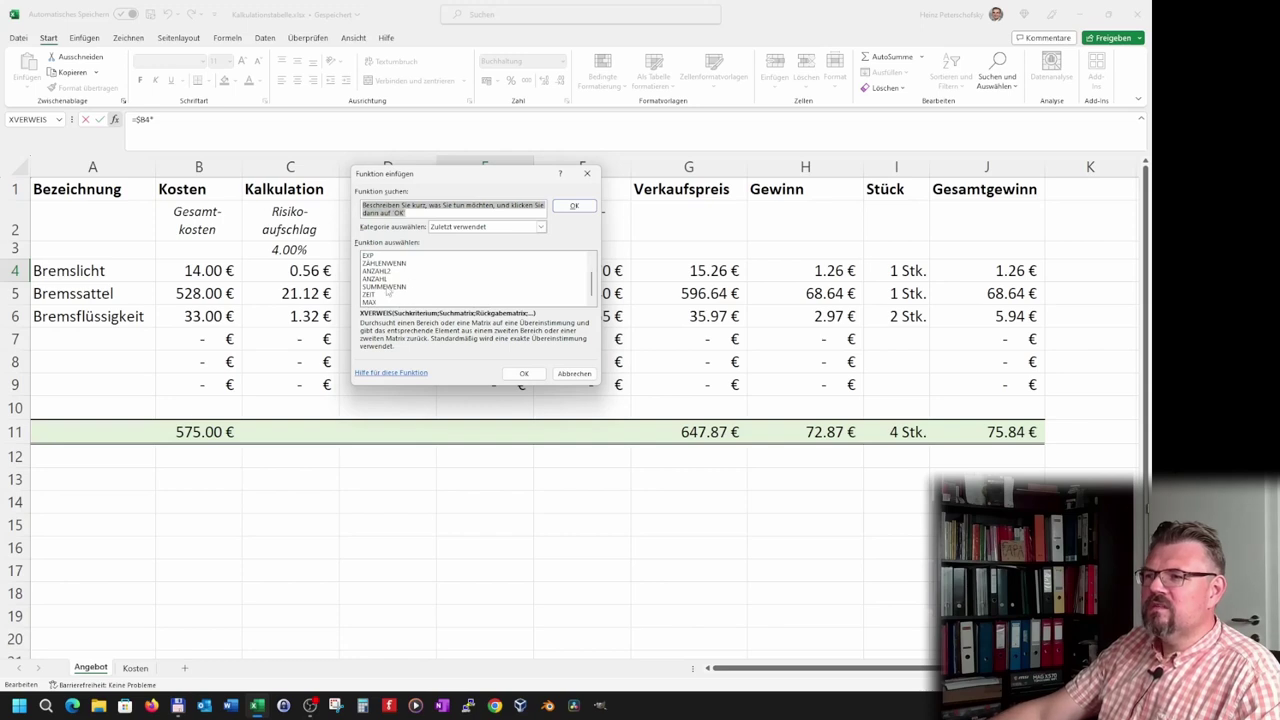
scroll(383, 284, up, 1)
scroll(400, 299, down, 1)
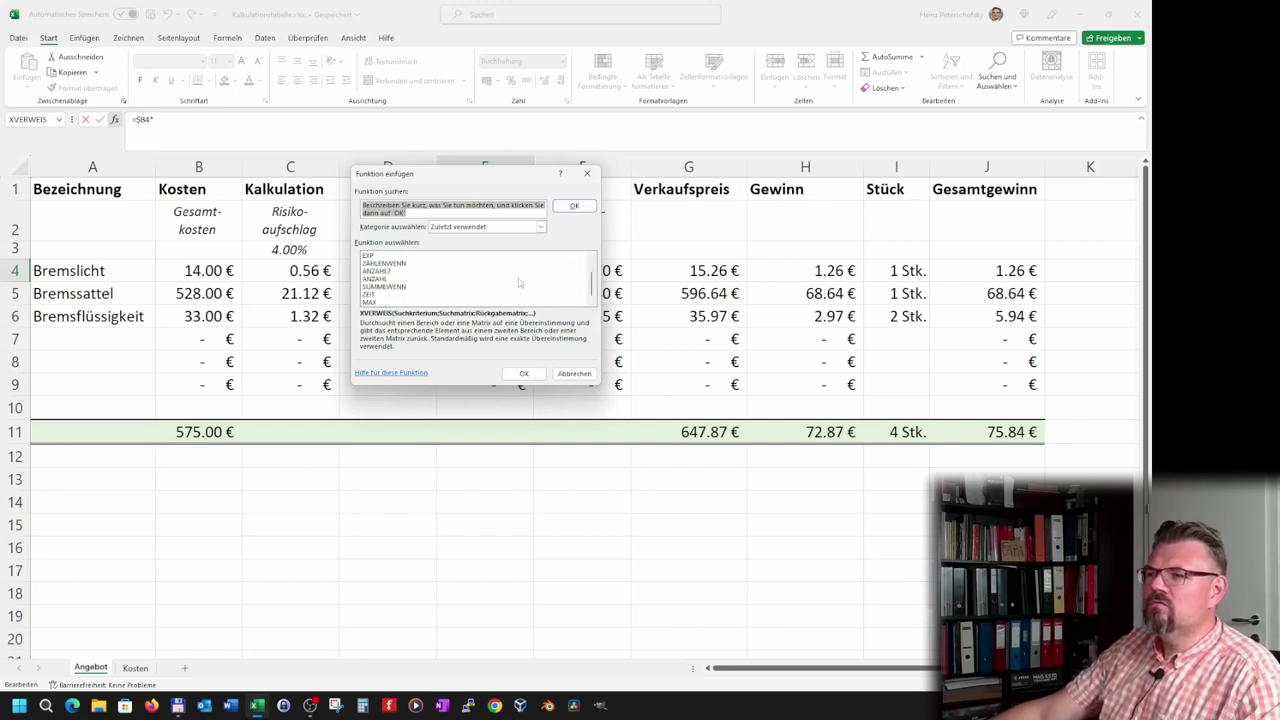
click(541, 227)
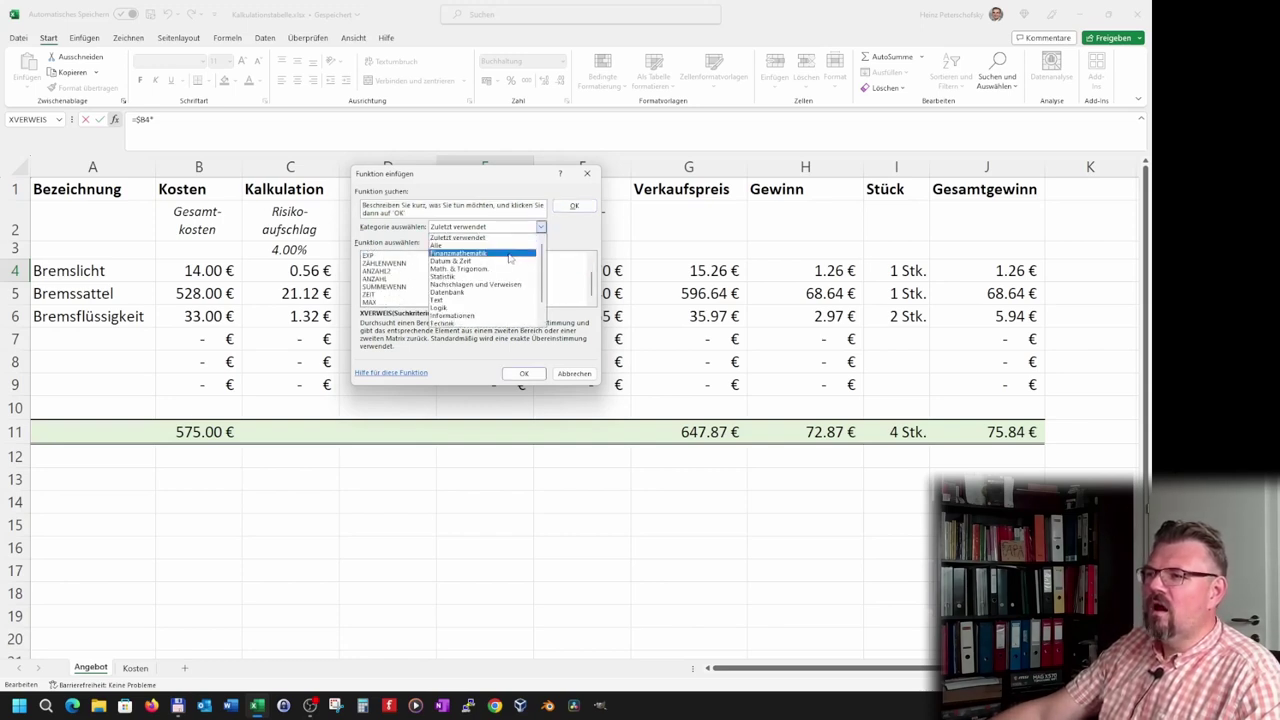
click(517, 245)
drag(591, 268, 594, 300)
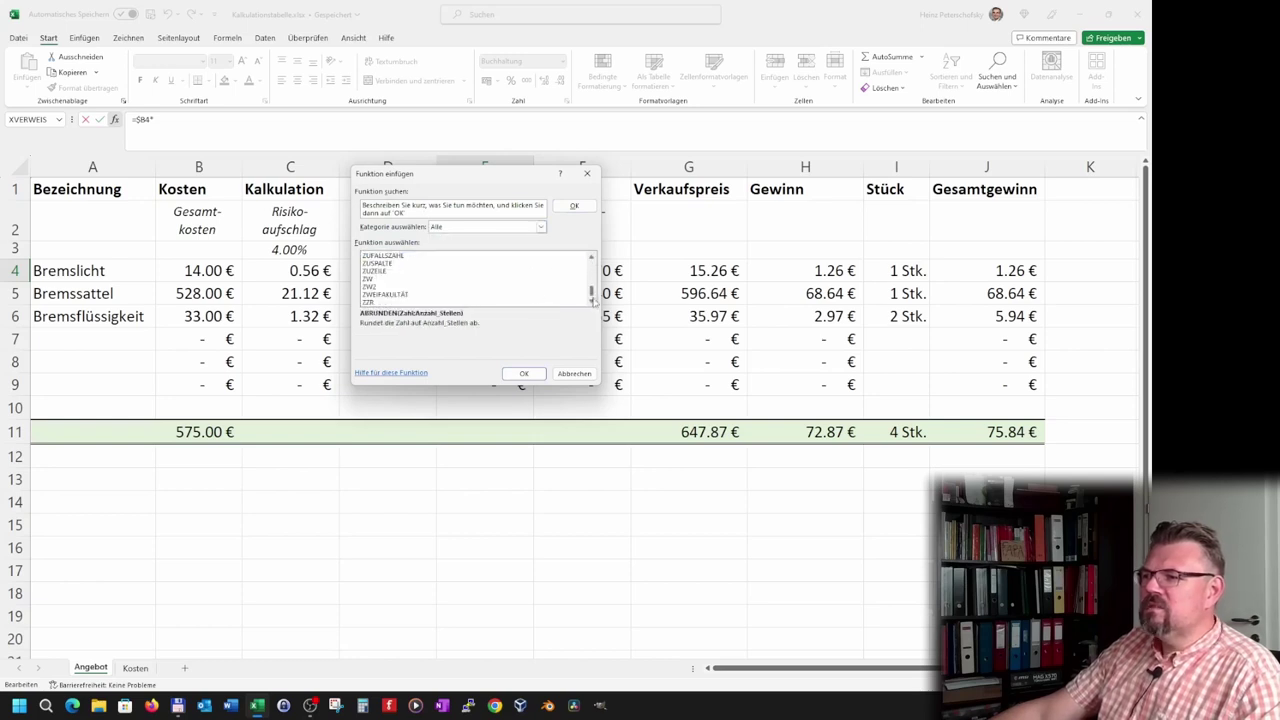
scroll(445, 283, up, 2)
scroll(443, 283, up, 2)
scroll(443, 283, up, 1)
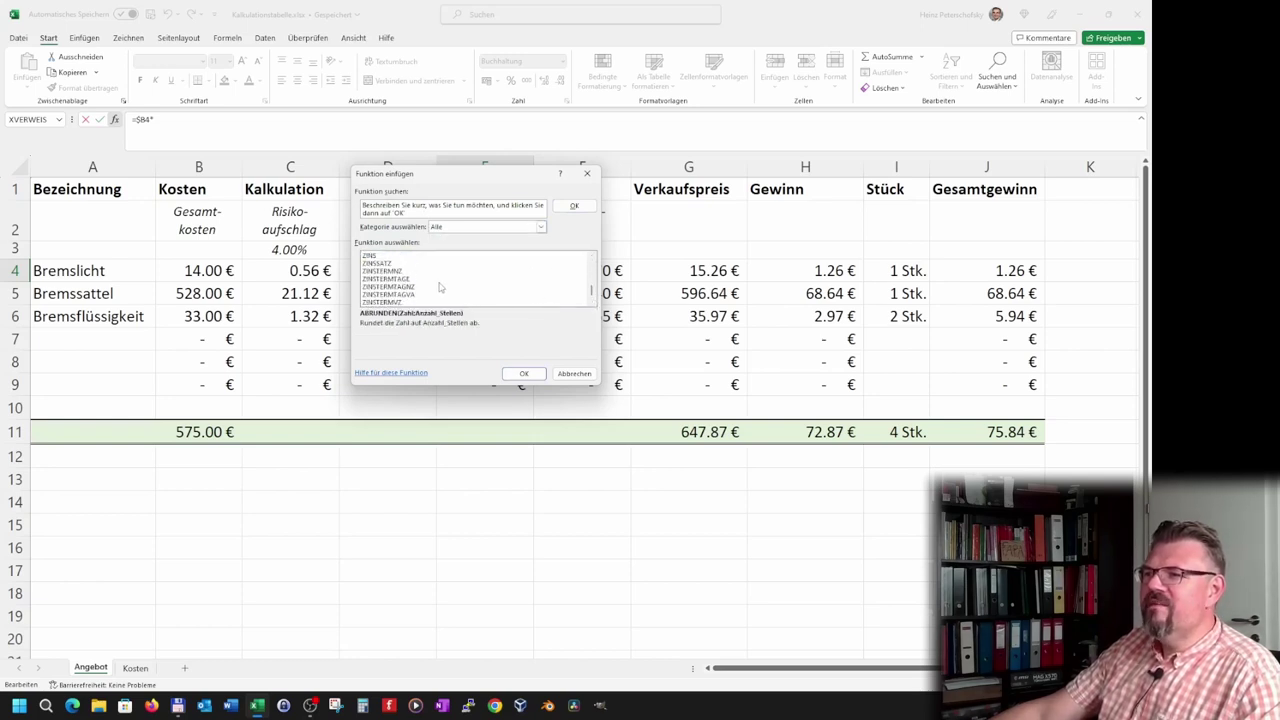
scroll(439, 288, up, 2)
scroll(439, 288, up, 2)
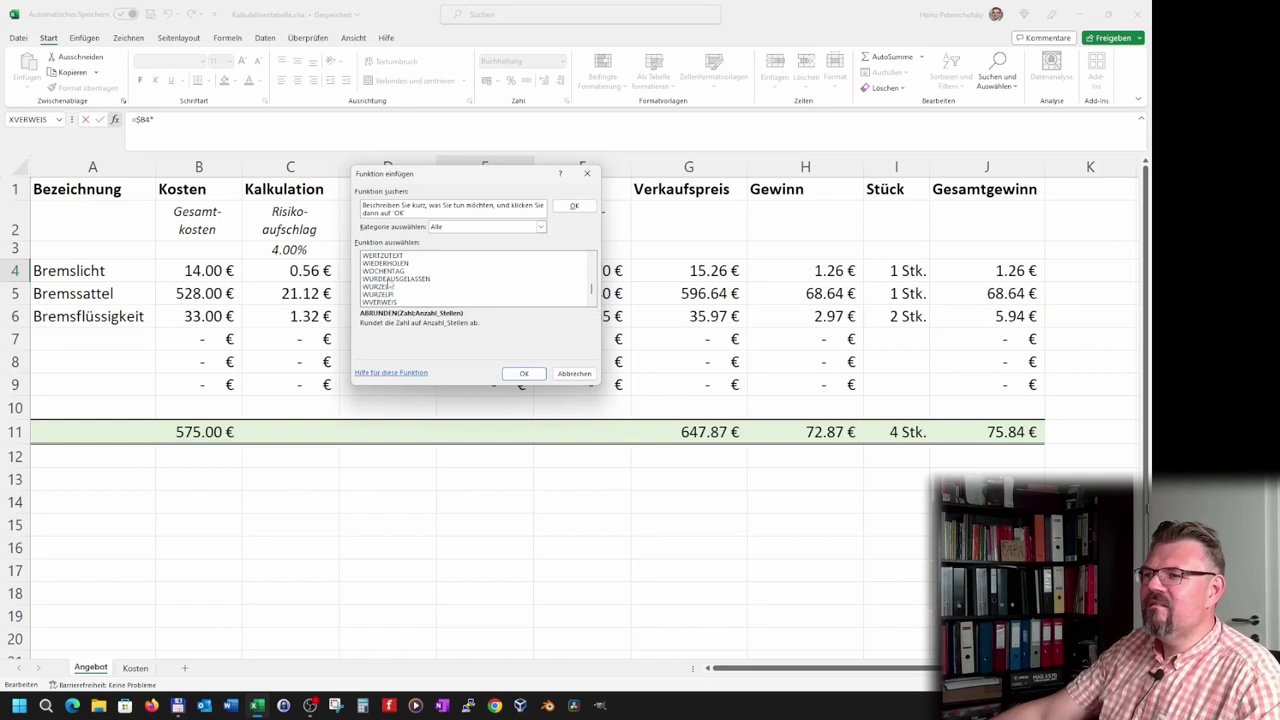
scroll(389, 286, up, 2)
click(385, 263)
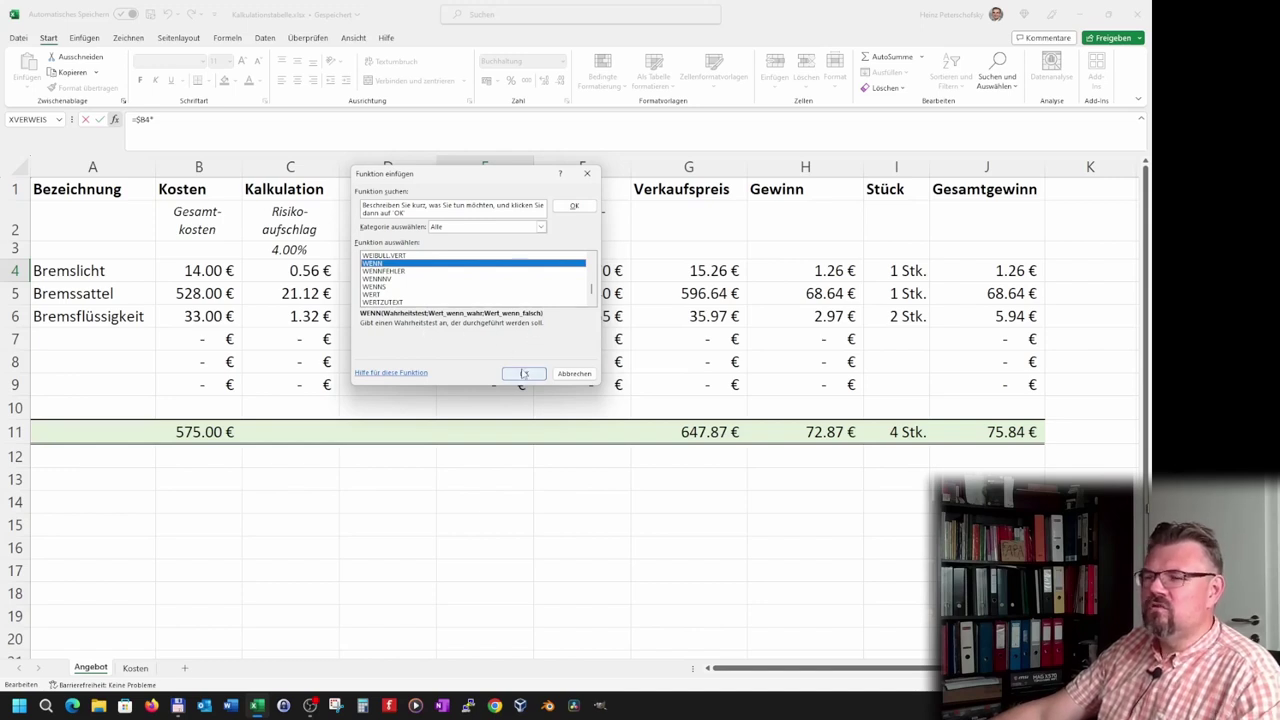
click(523, 373)
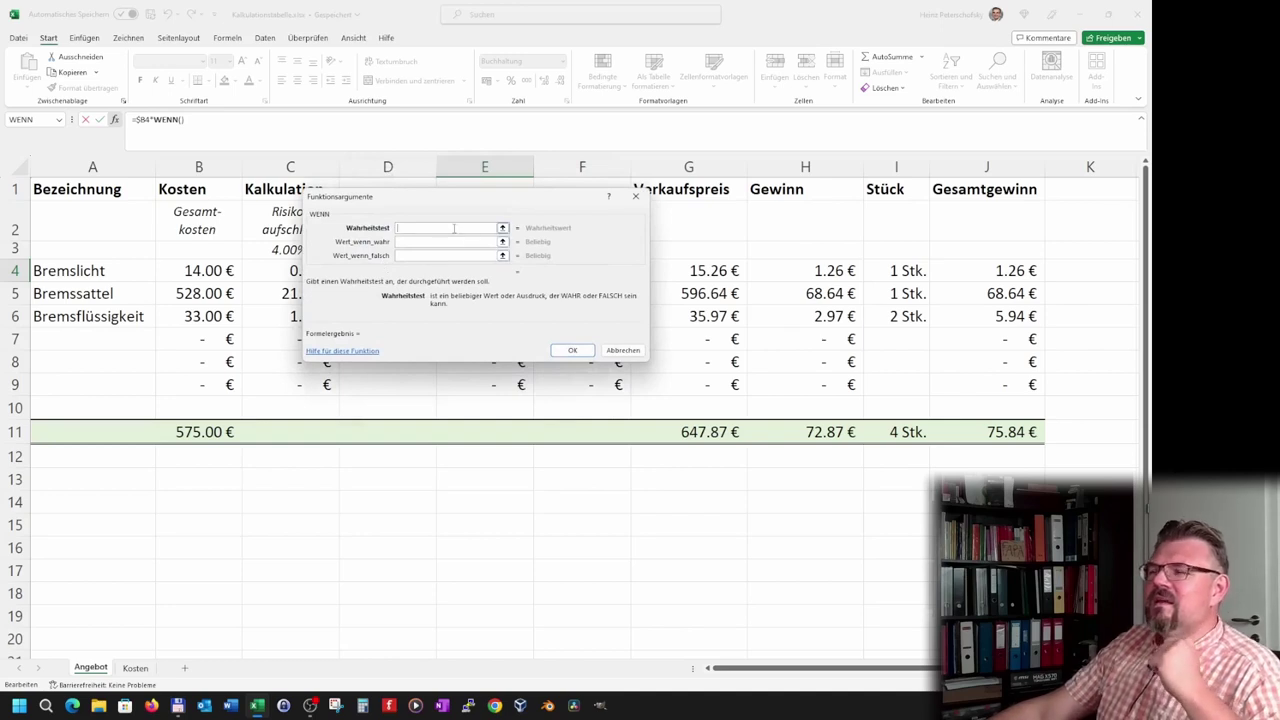
- Set the WENN condition to D4>"" to test whether D4 holds an override
drag(455, 197, 629, 220)
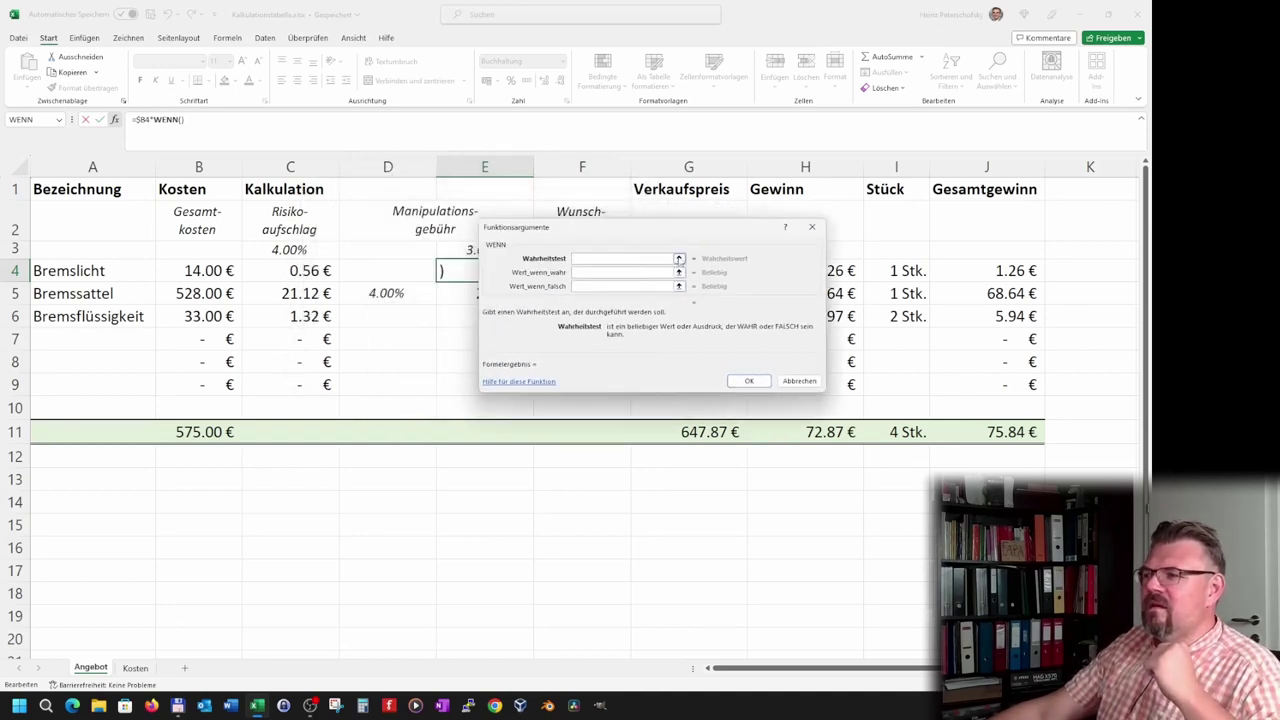
click(404, 278)
click(372, 274)
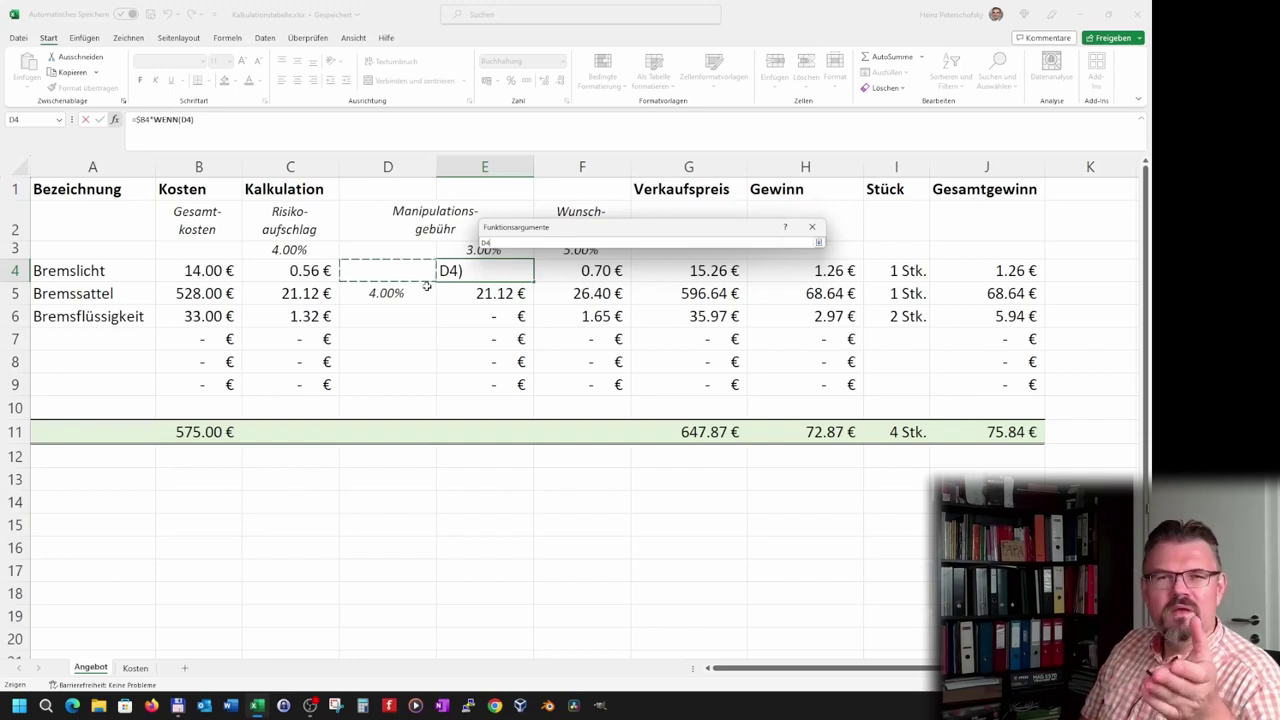
text(>)
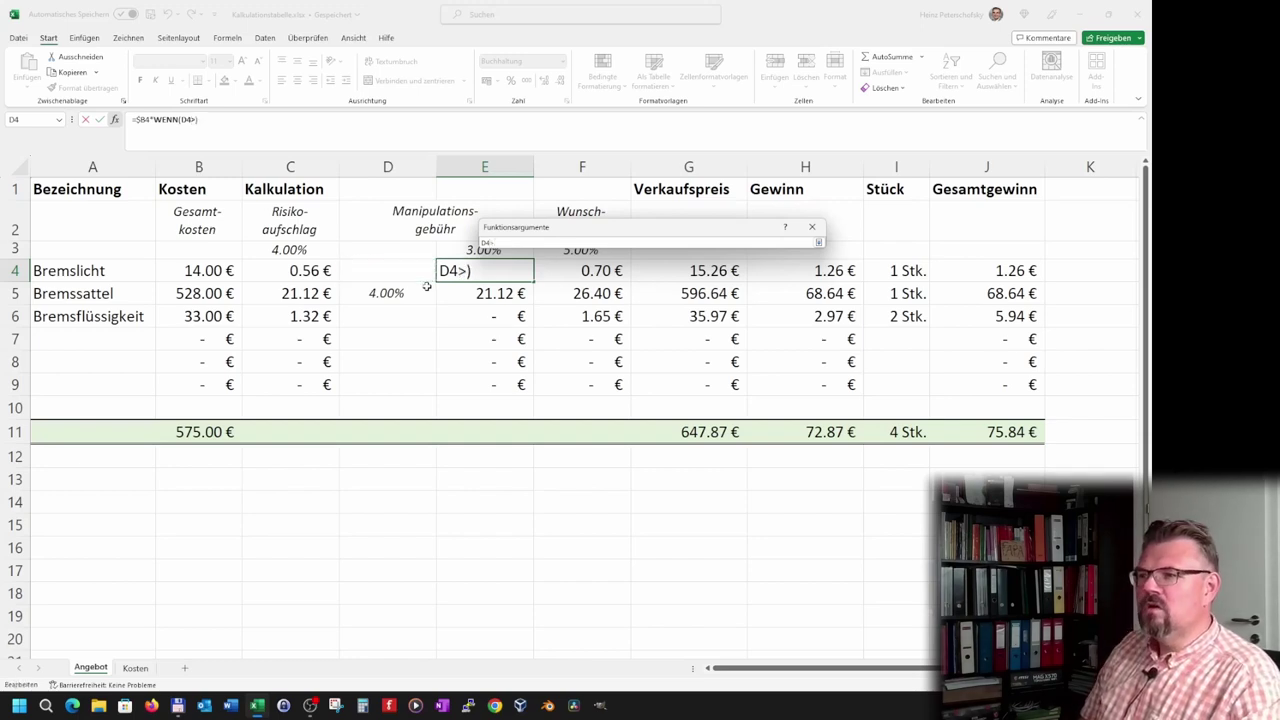
text(")
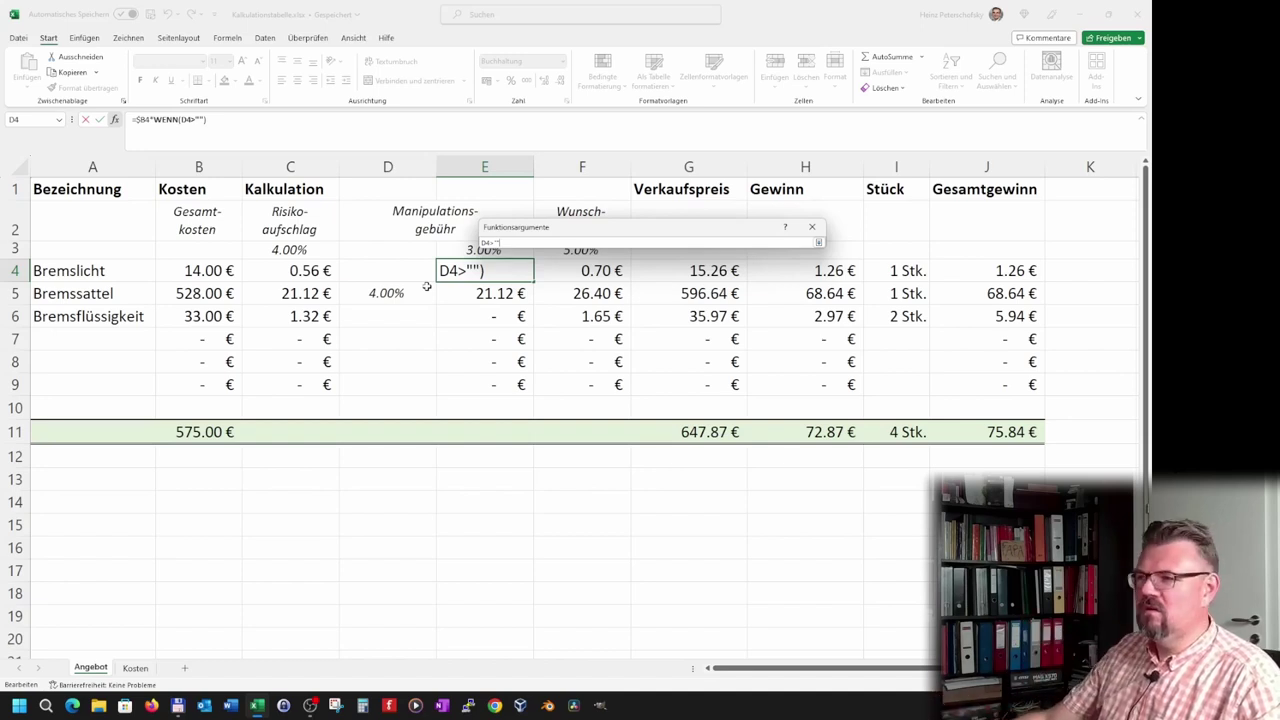
key(BackSpace)
key(BackSpace)
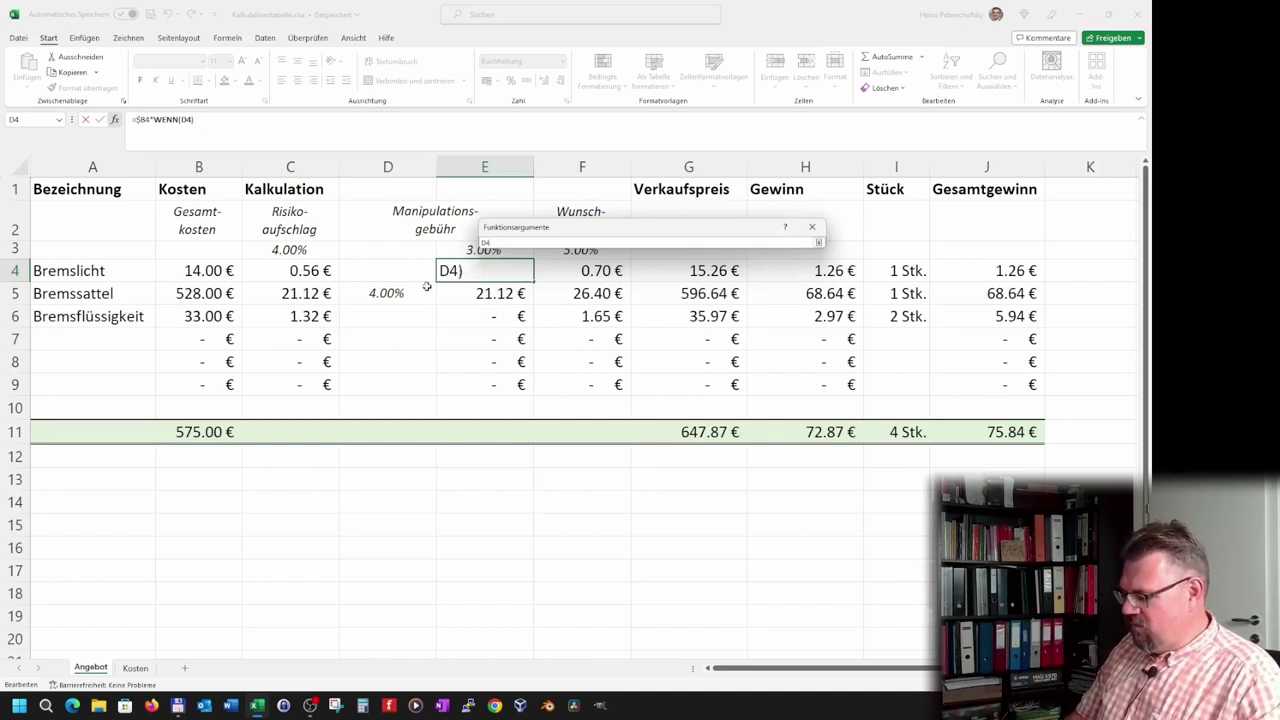
text(=")
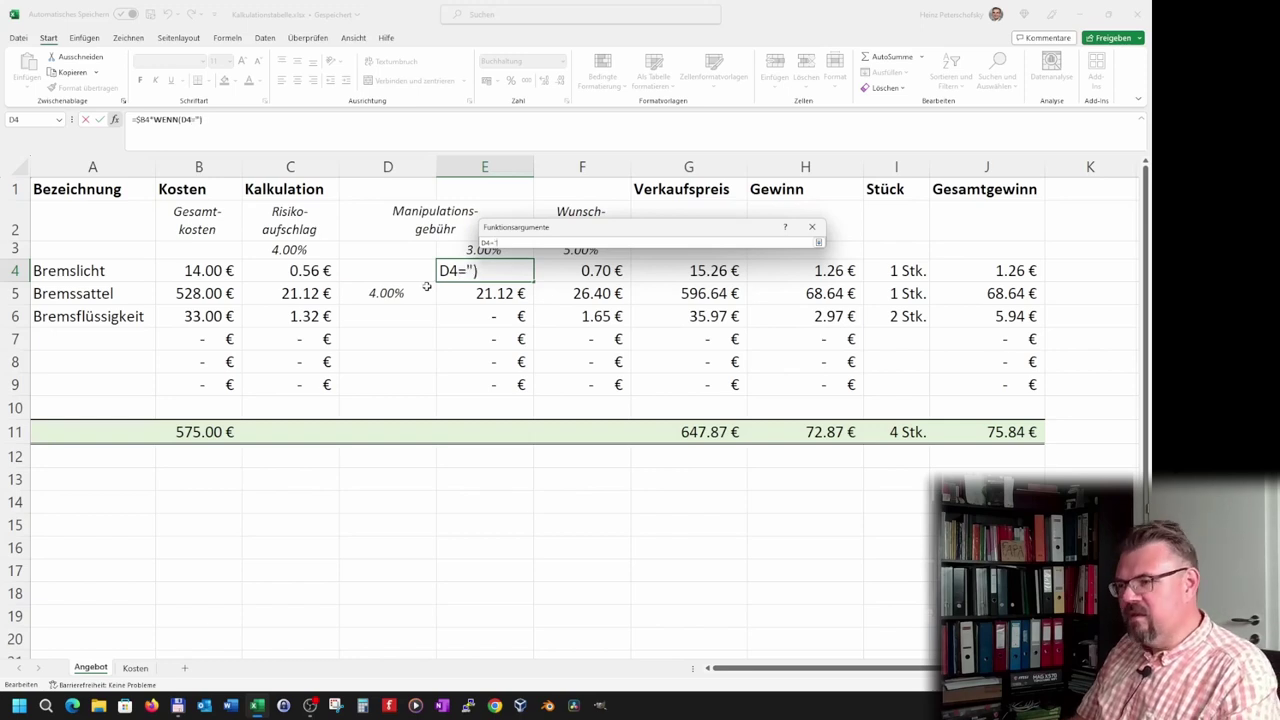
text(")
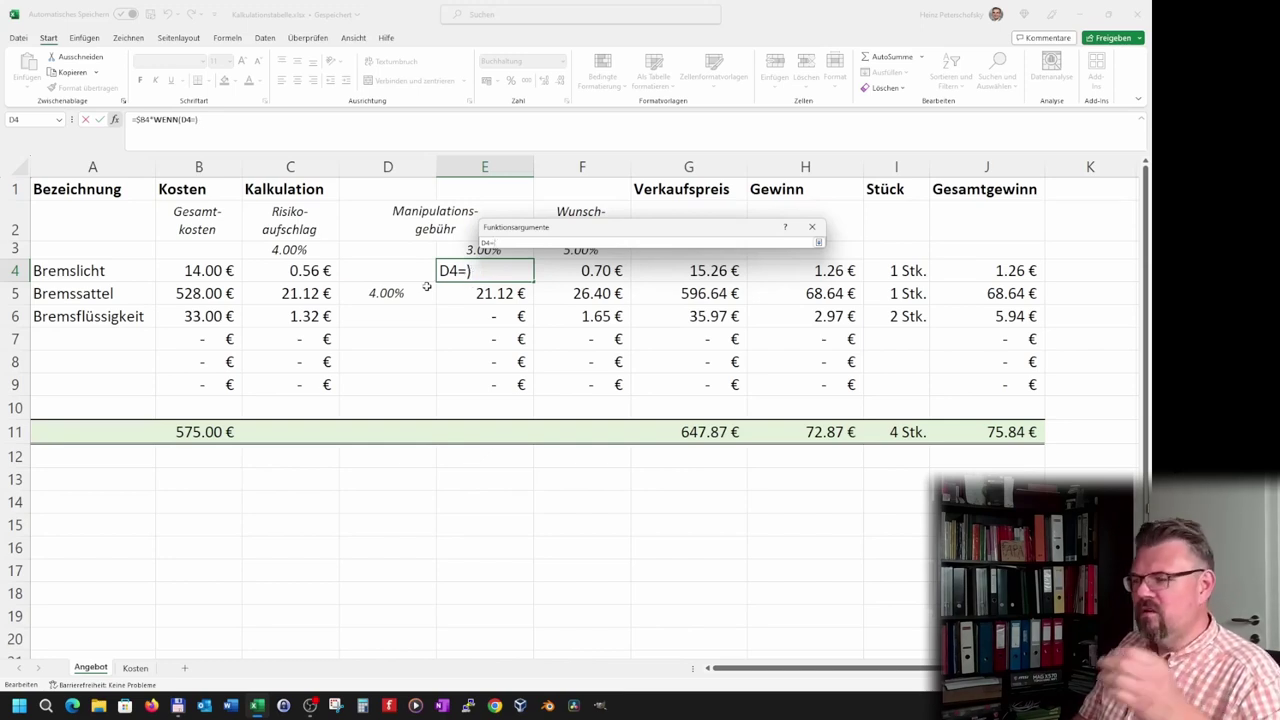
text("a")
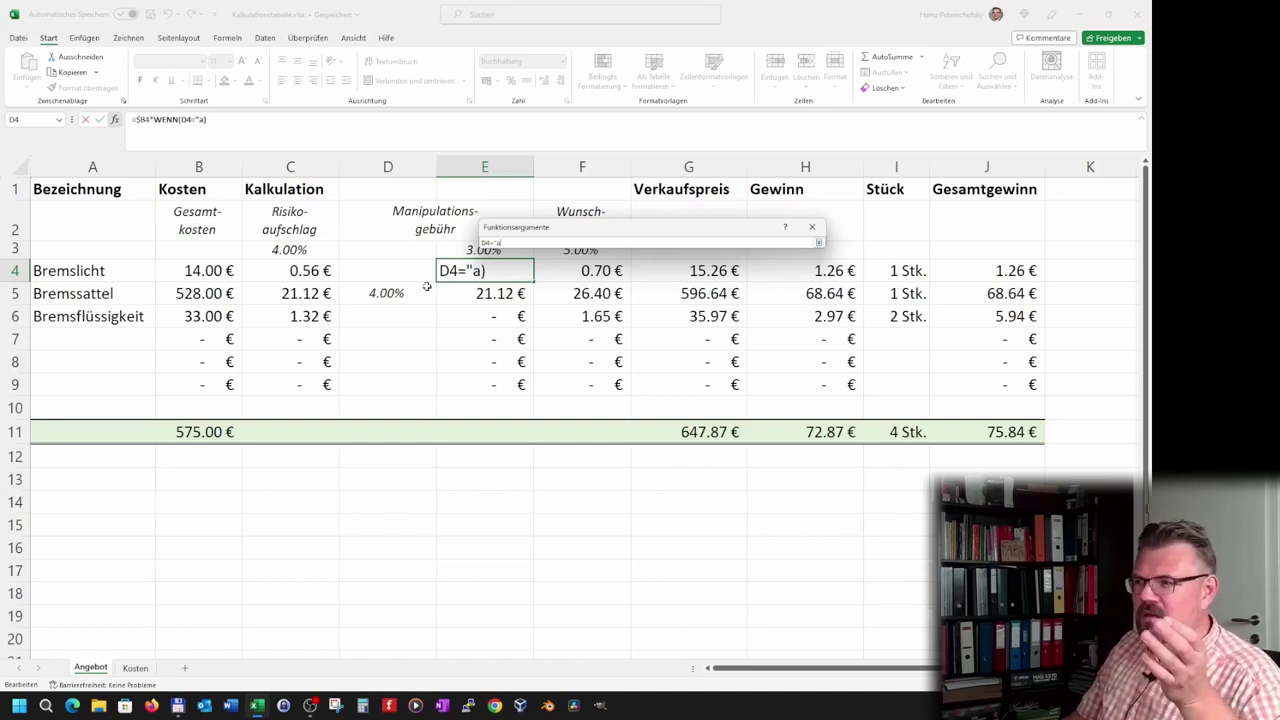
key(BackSpace)
key(BackSpace)
key(BackSpace)
key(BackSpace)
text(>)
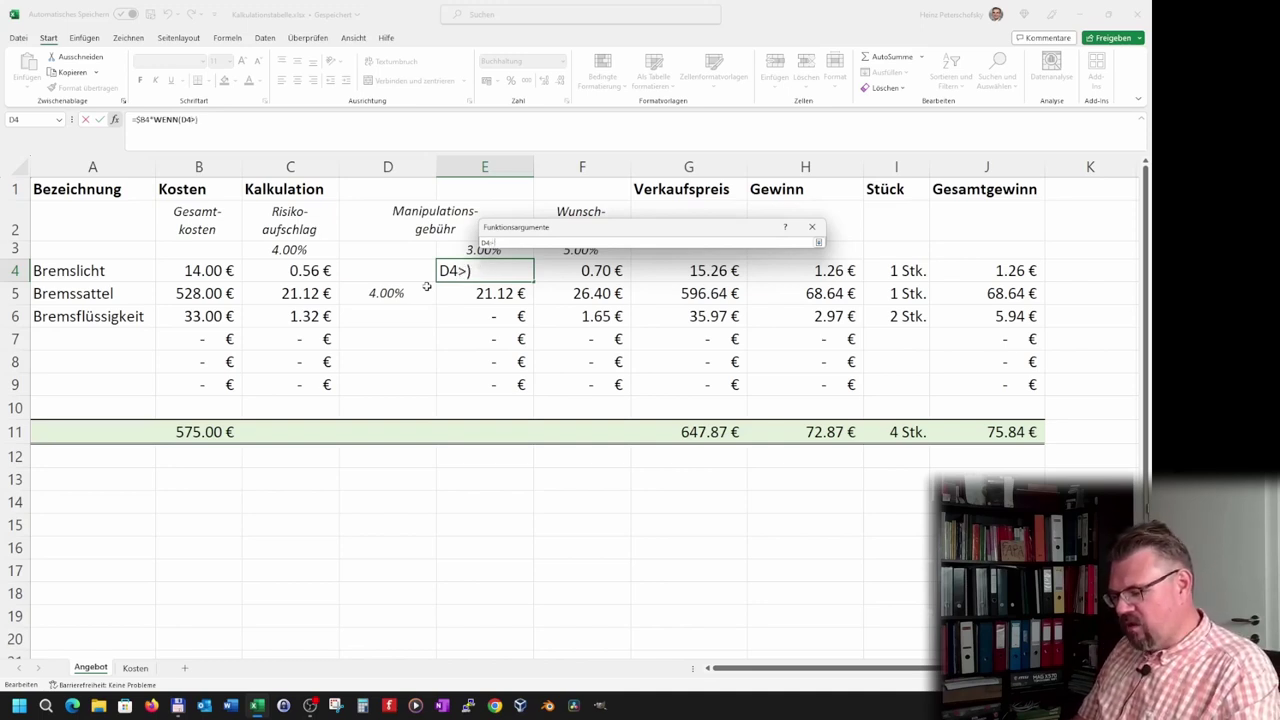
text("")
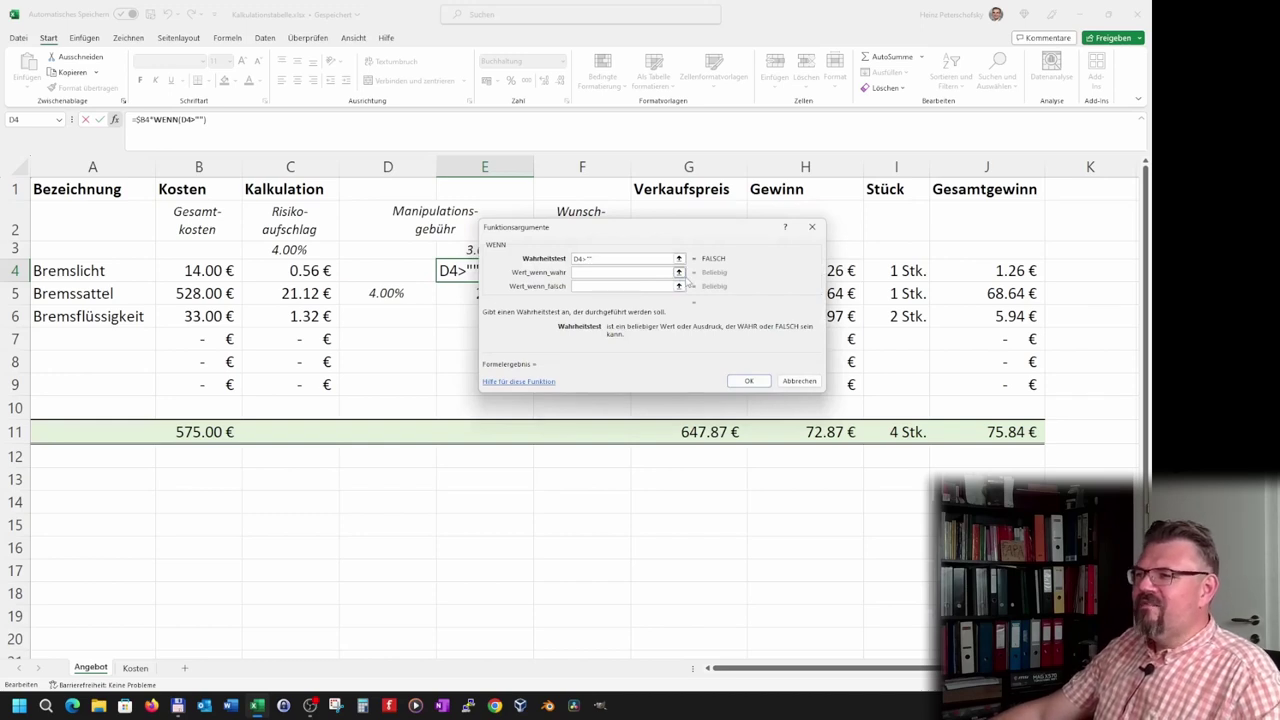
- Complete E4 as =$B4*WENN(D4>"";D4;E$3), using the override or the default rate
click(679, 273)
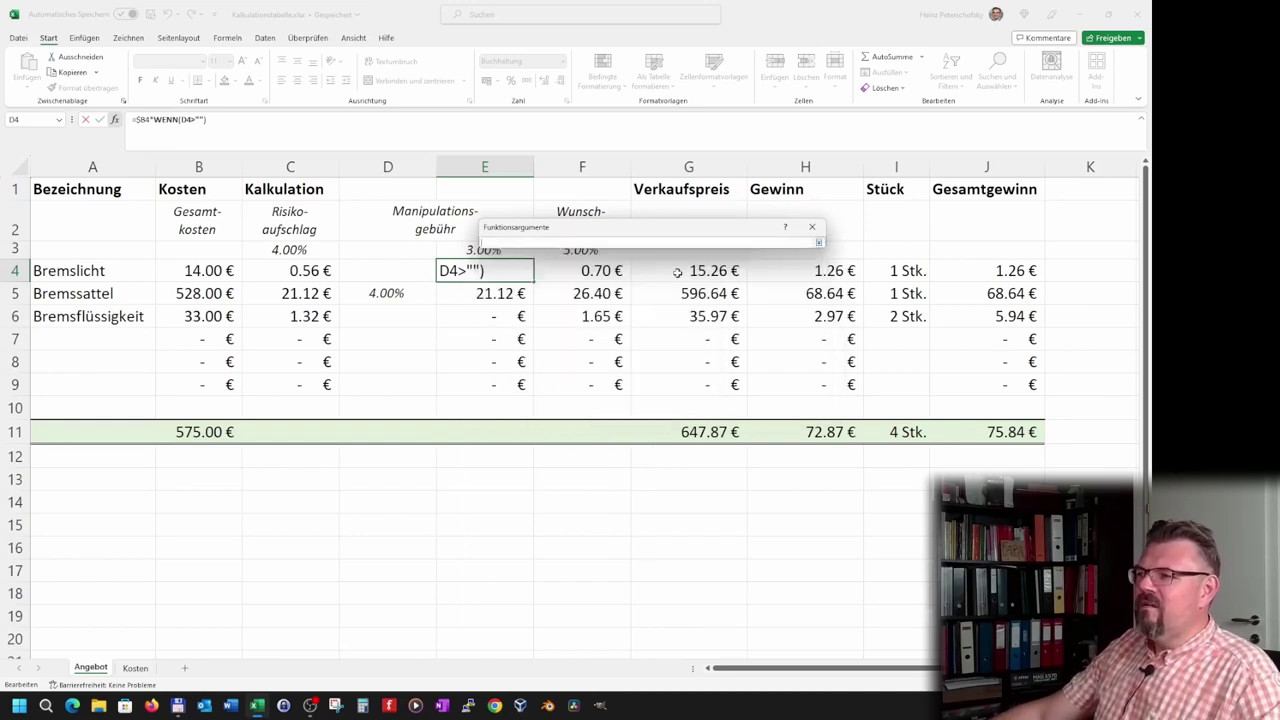
click(374, 267)
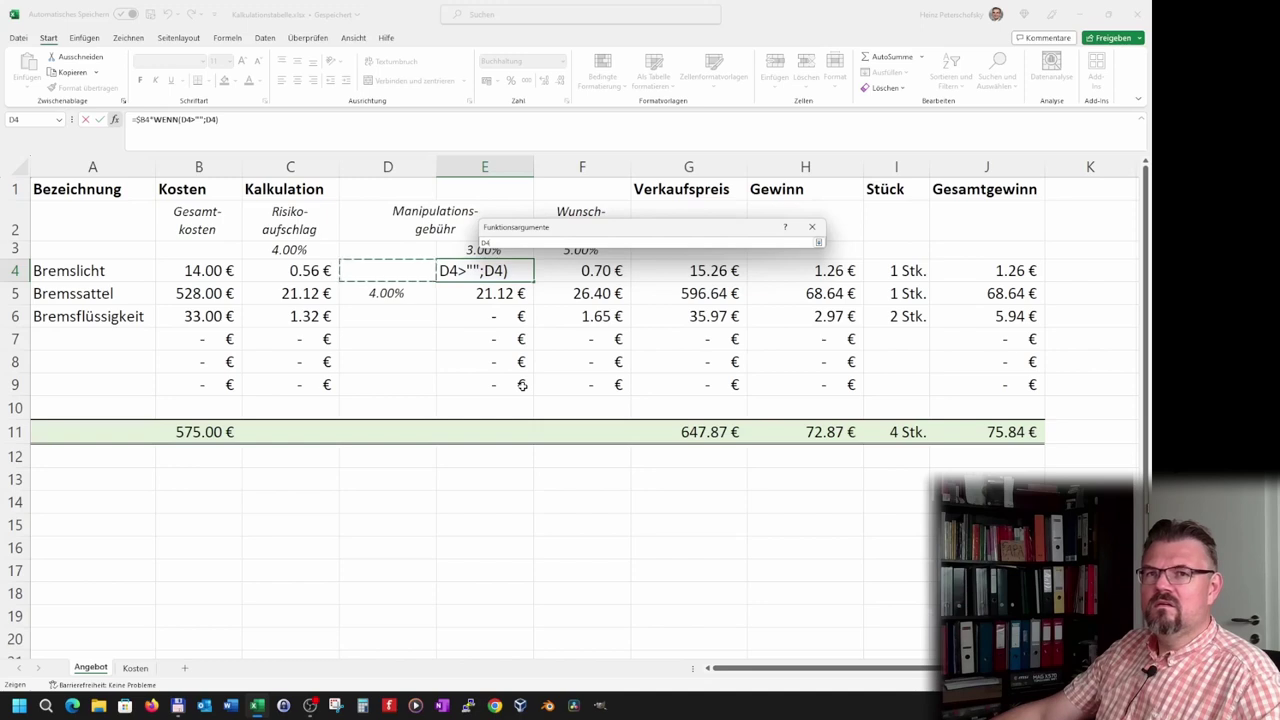
click(818, 242)
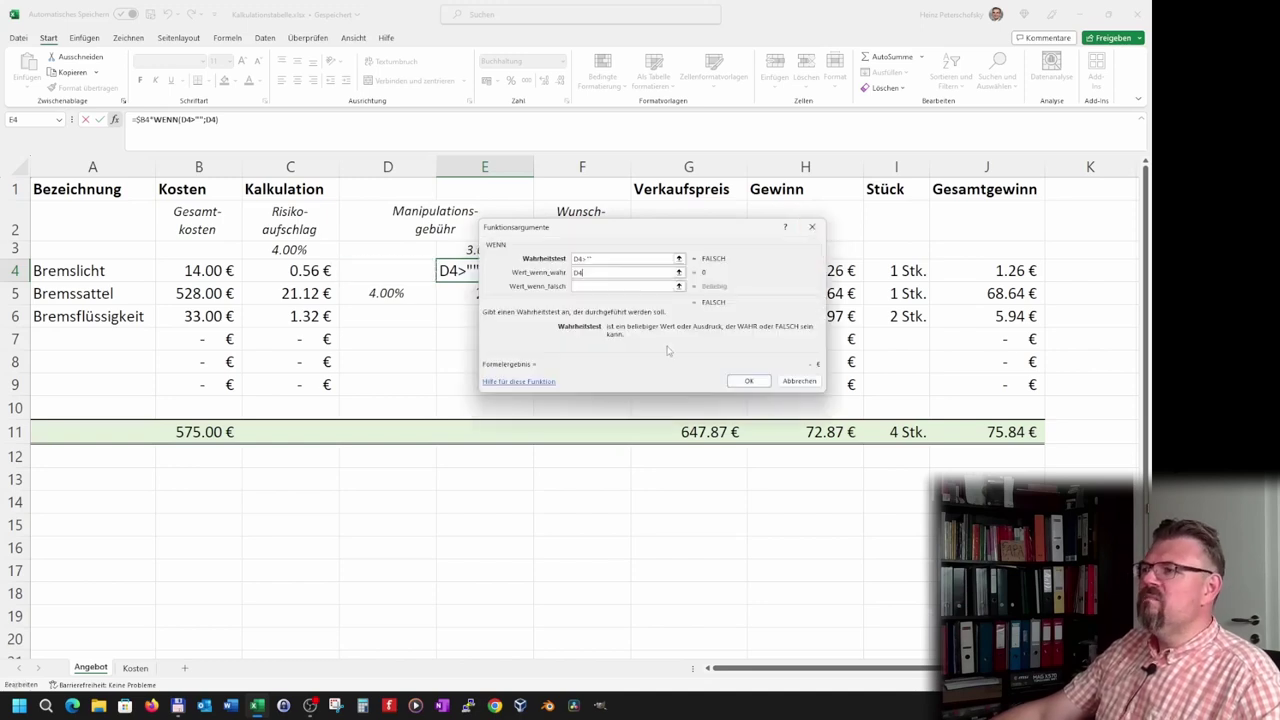
click(679, 287)
click(466, 250)
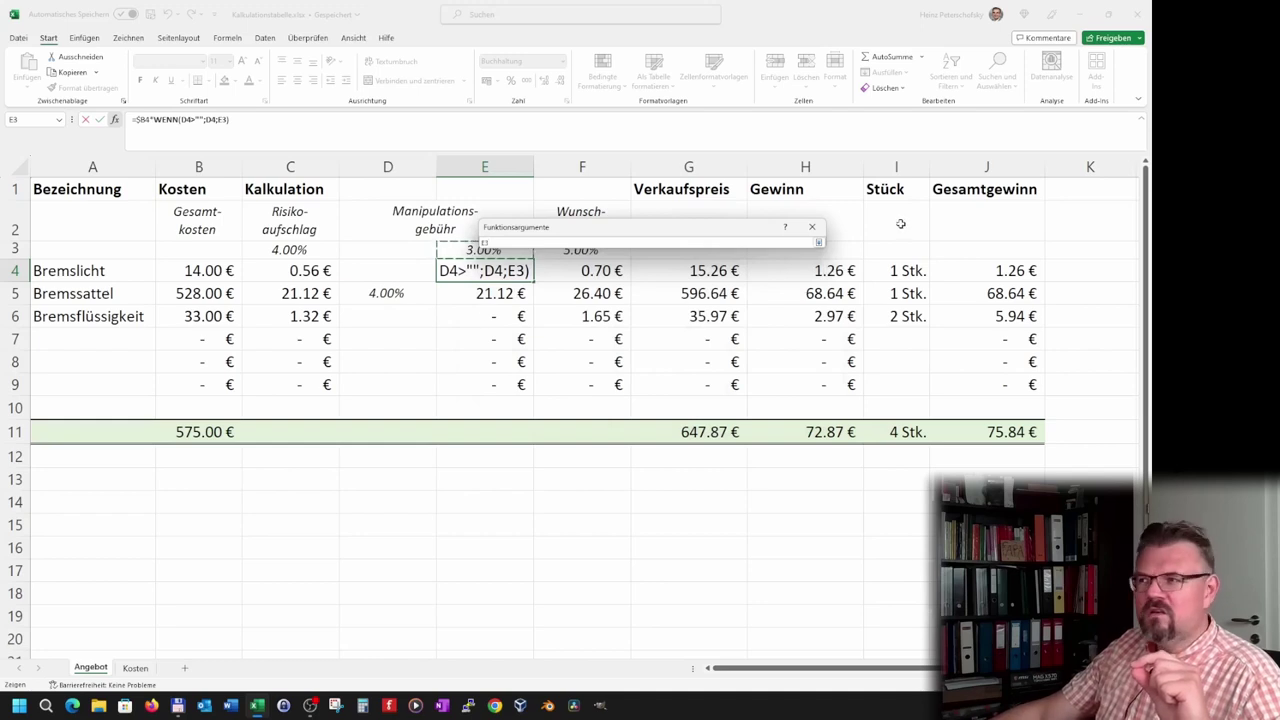
click(819, 243)
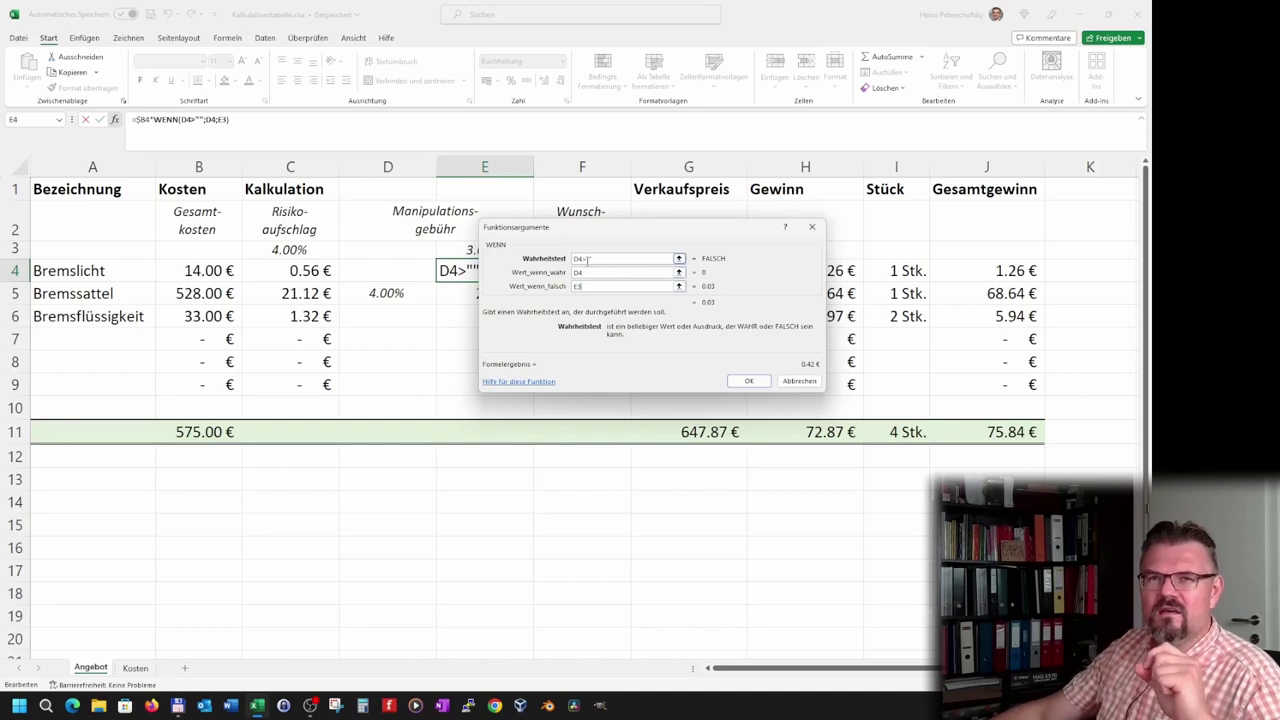
click(578, 286)
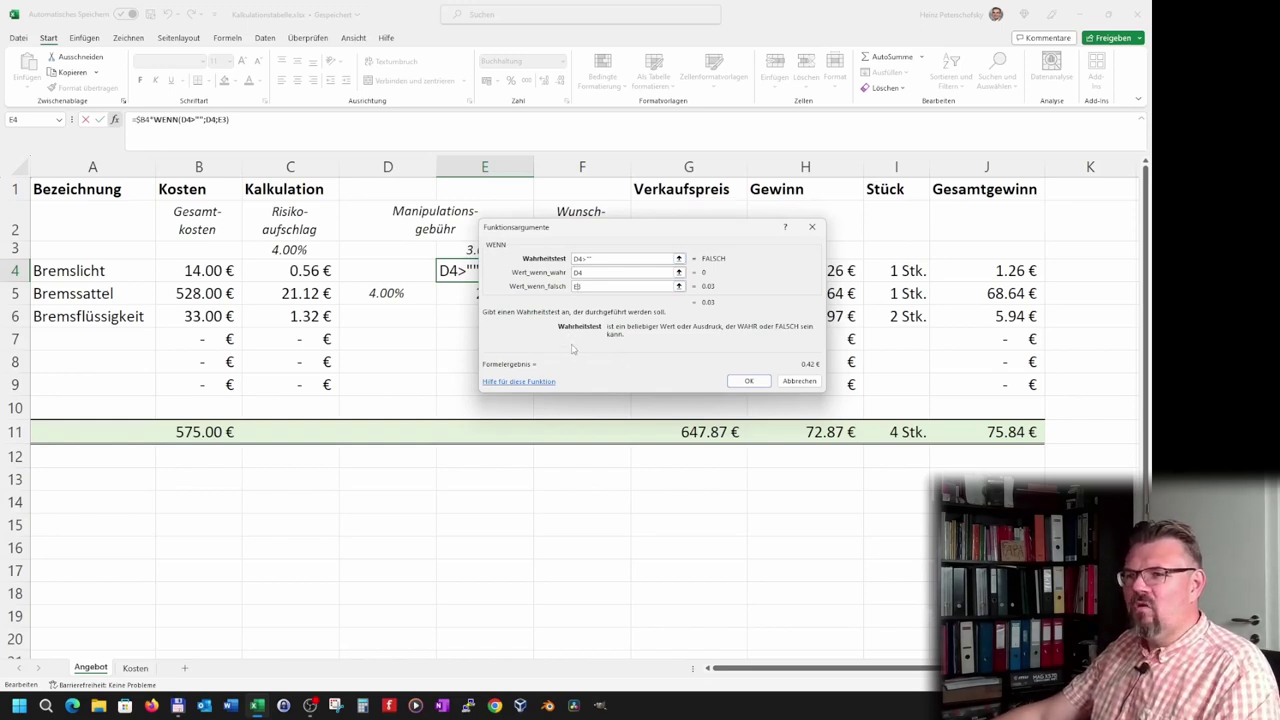
key(F4)
key(F4)
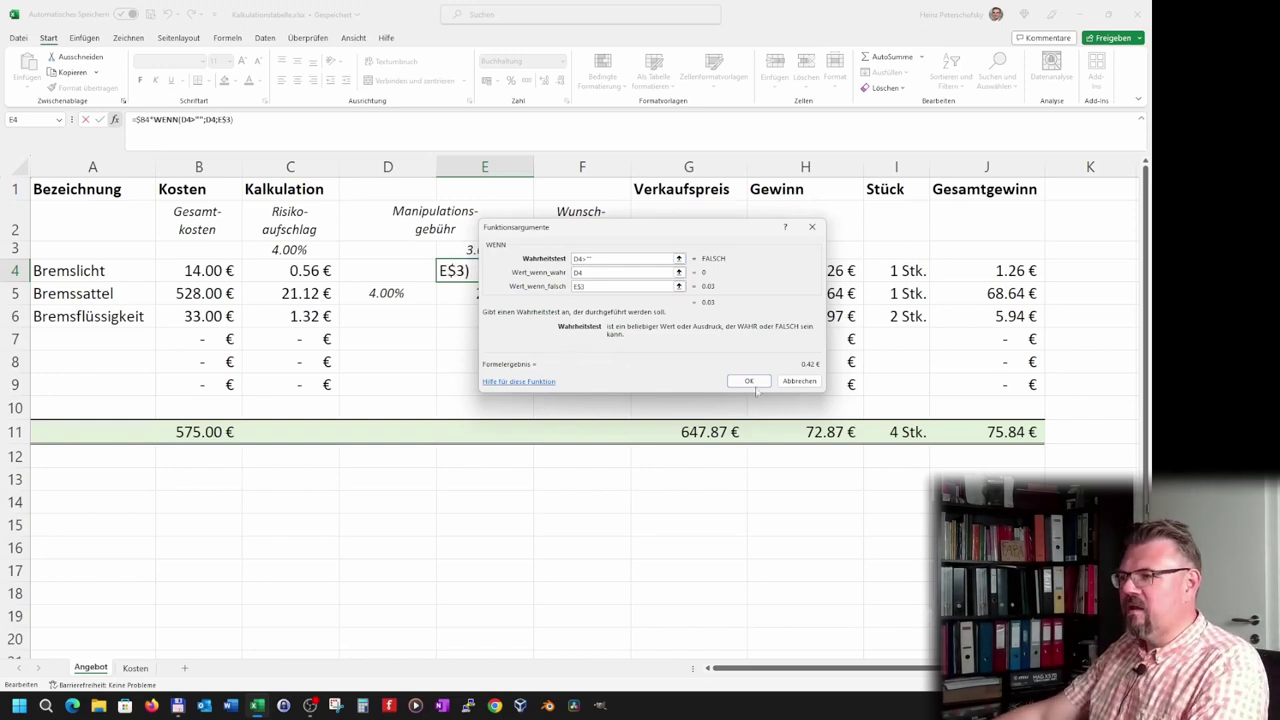
click(749, 381)
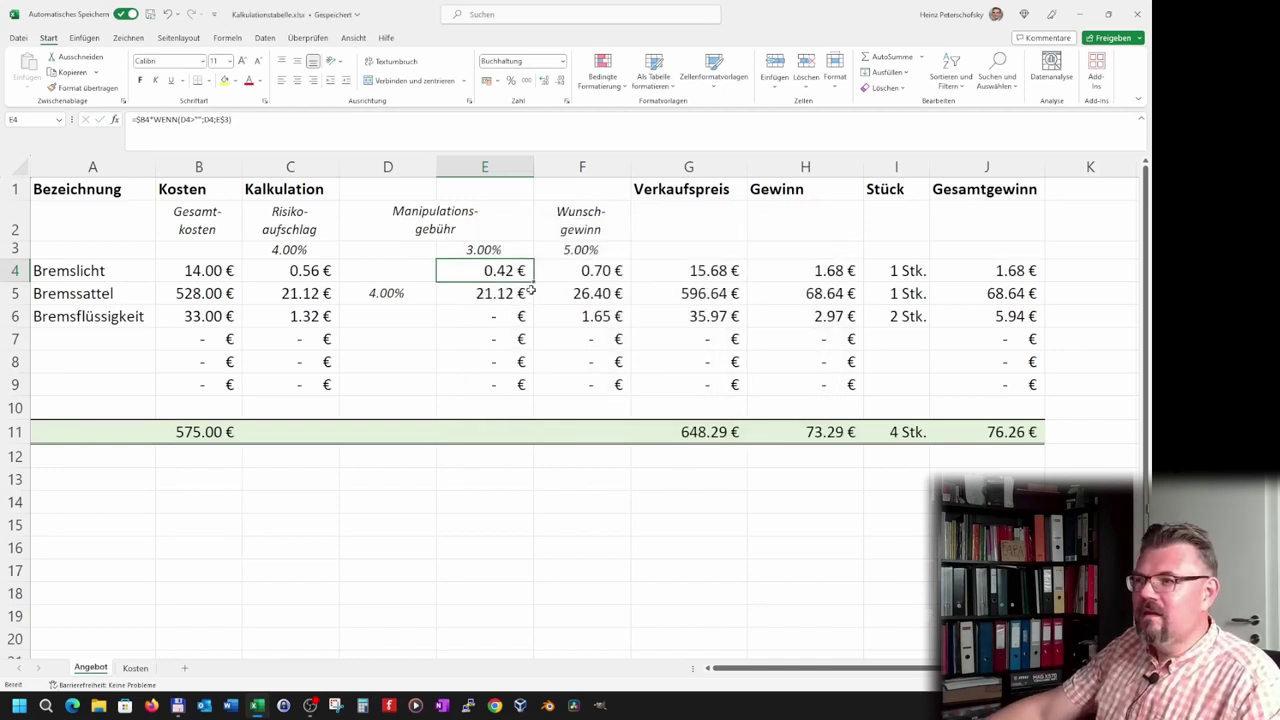
- Fill the WENN fee formula down to E9 and set Bremssattel's override in D5 to 5%
drag(535, 284, 535, 393)
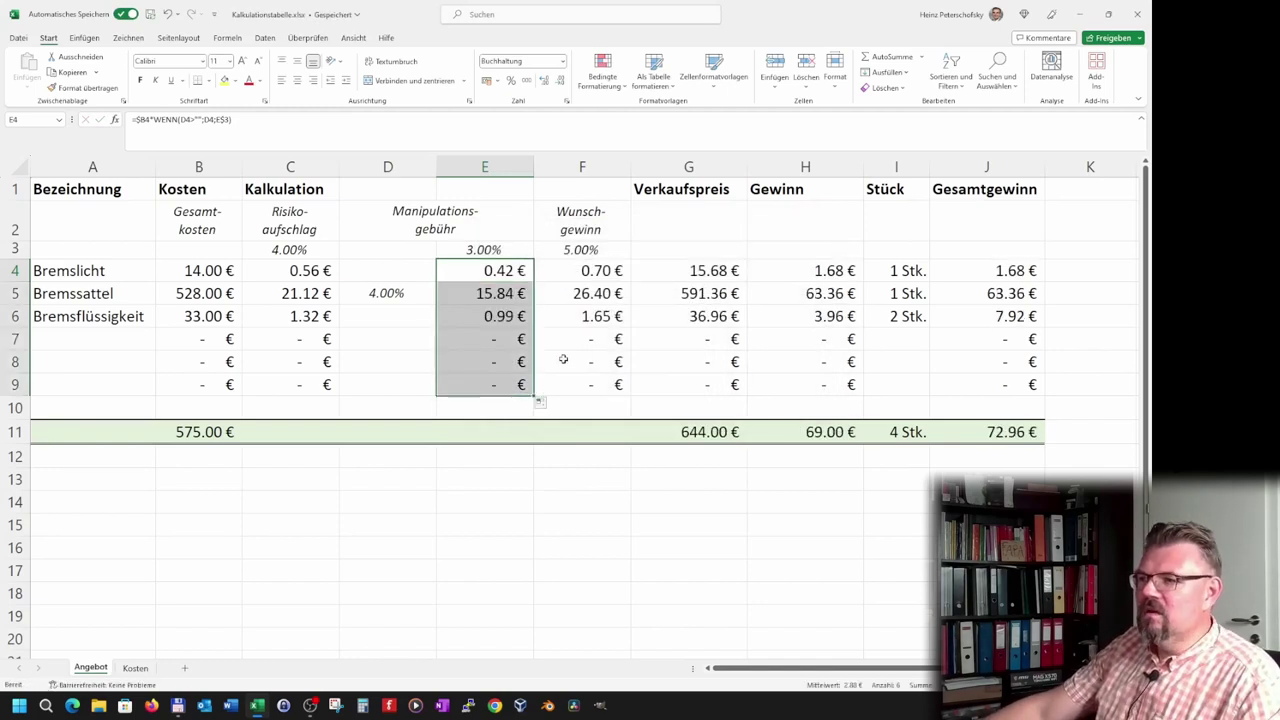
click(563, 357)
click(413, 298)
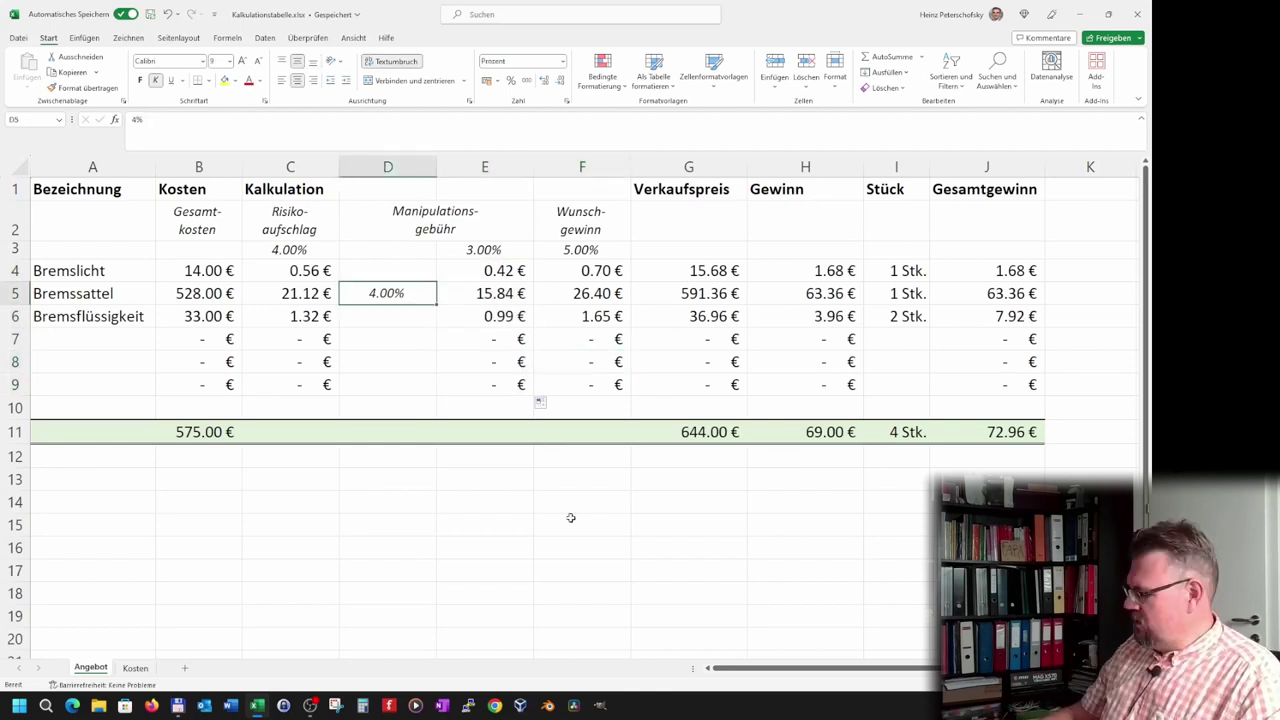
text(5%)
key(Return)
key(Up)
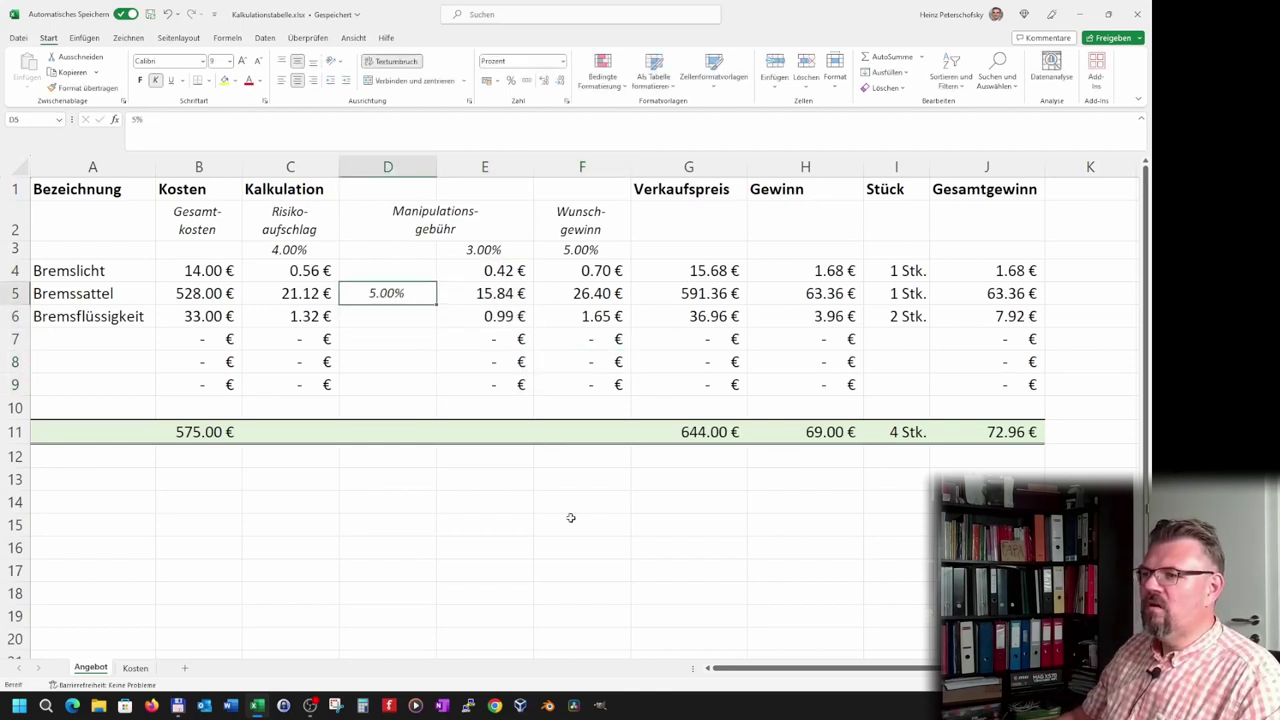
click(492, 295)
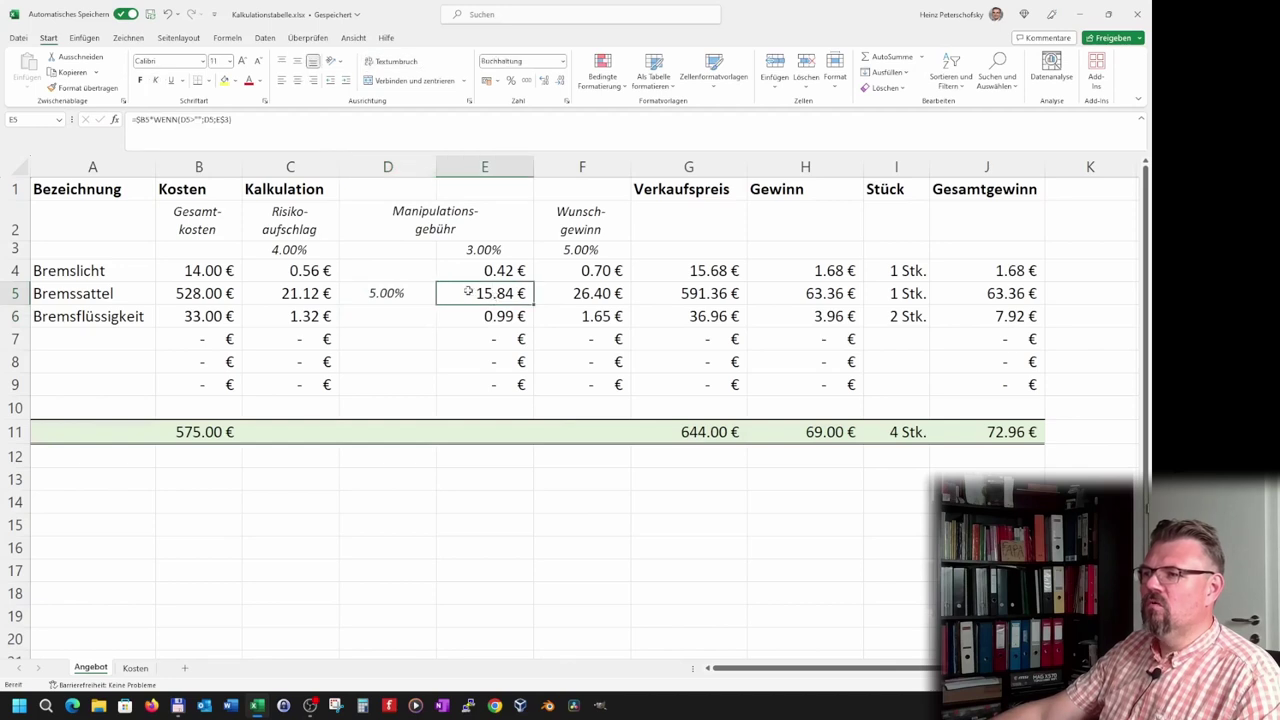
click(243, 116)
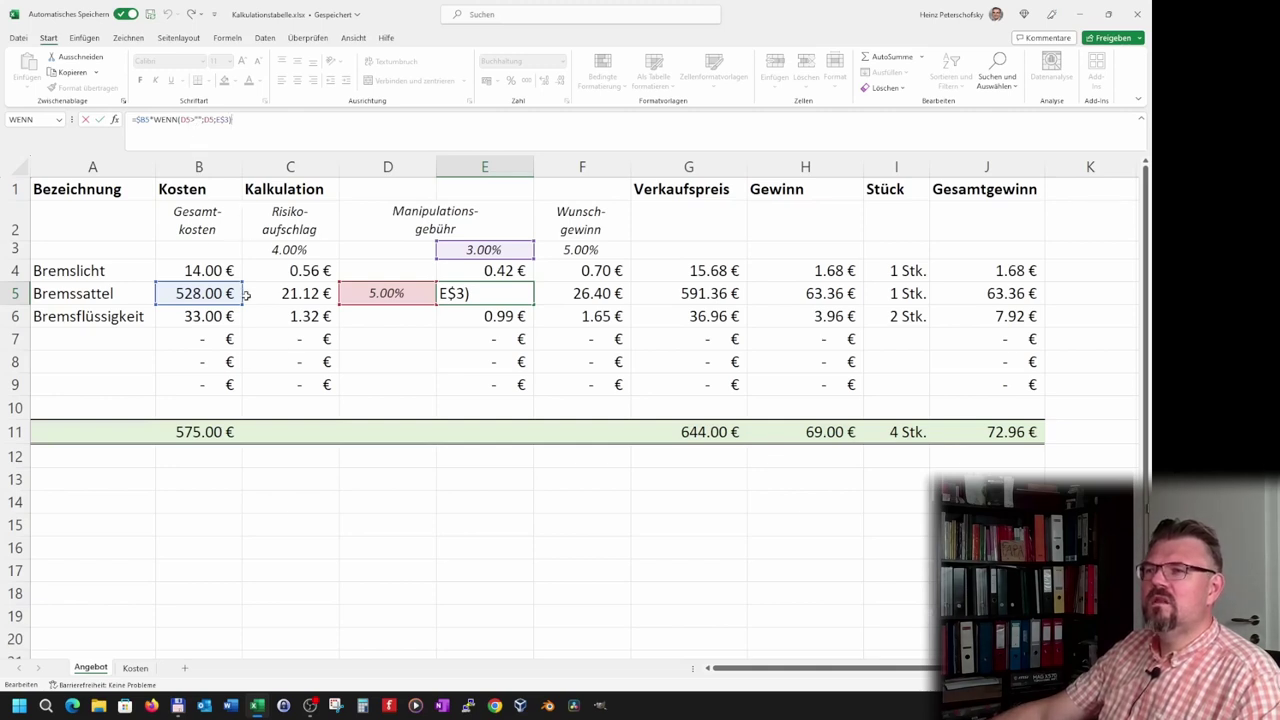
- Change the WENN test to D<>"" in E5 and E4, then refill E4 down to E9
click(186, 119)
text(<)
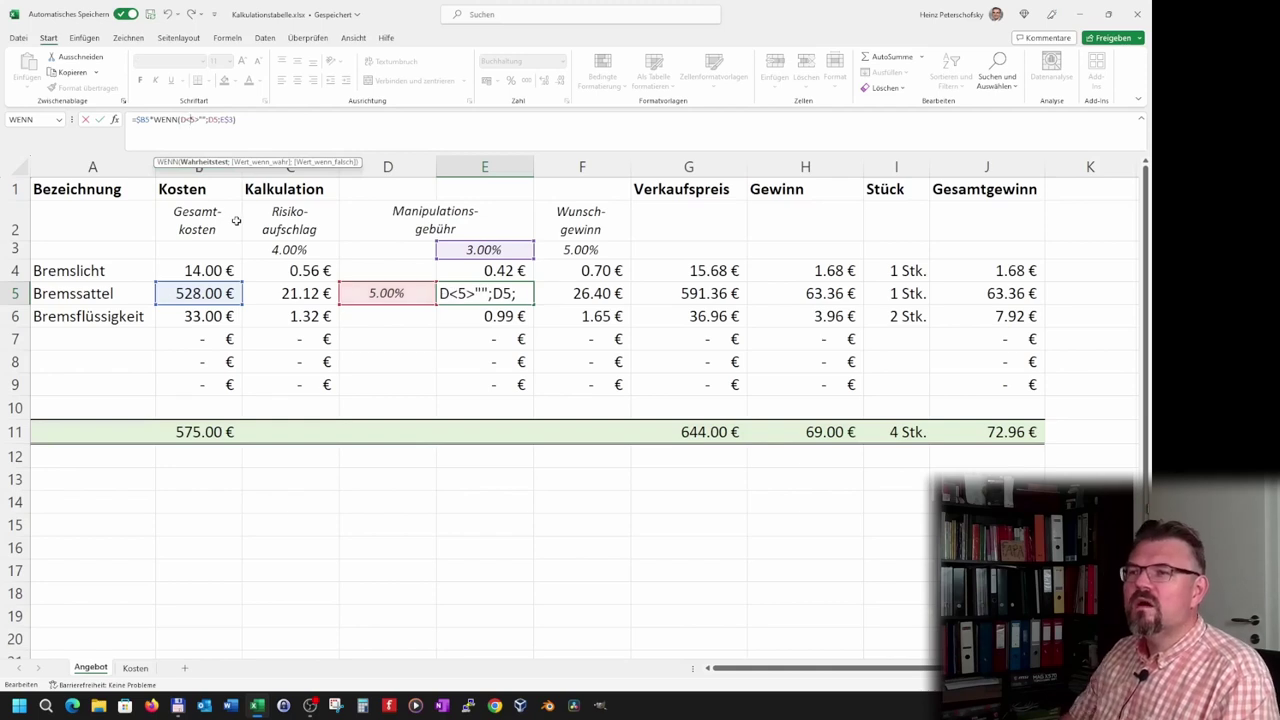
key(BackSpace)
text(<)
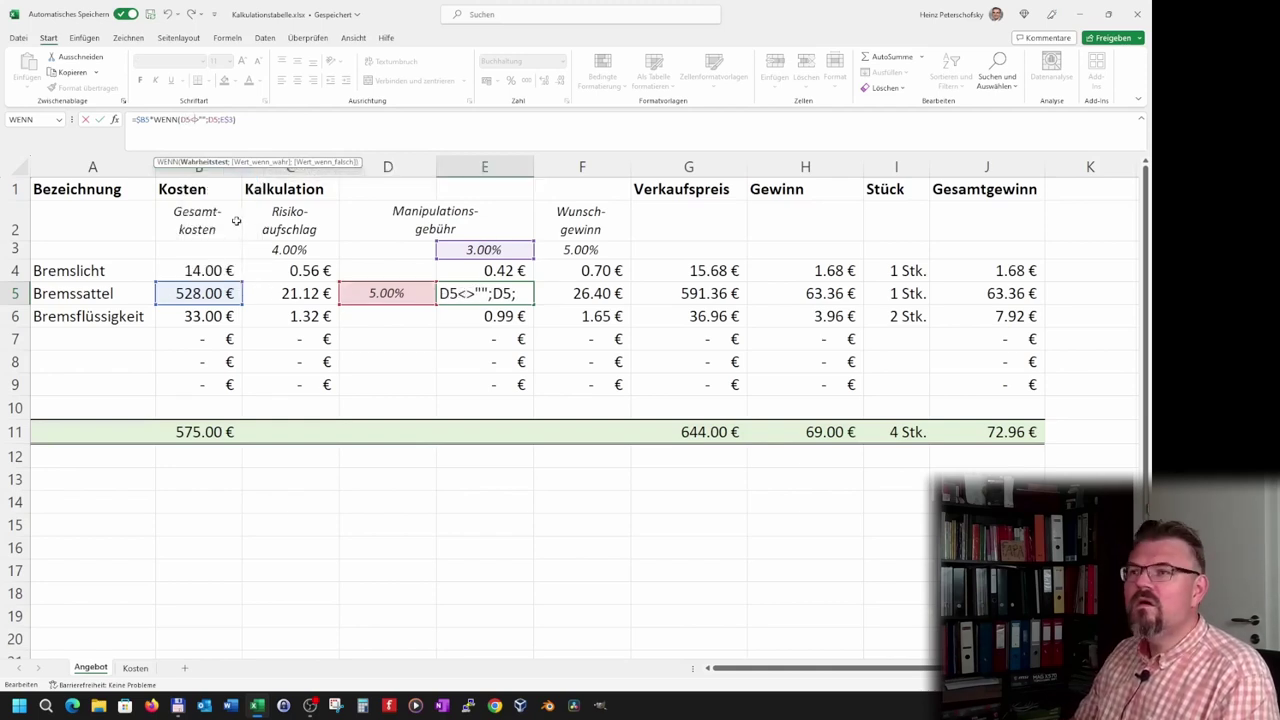
key(Return)
key(Up)
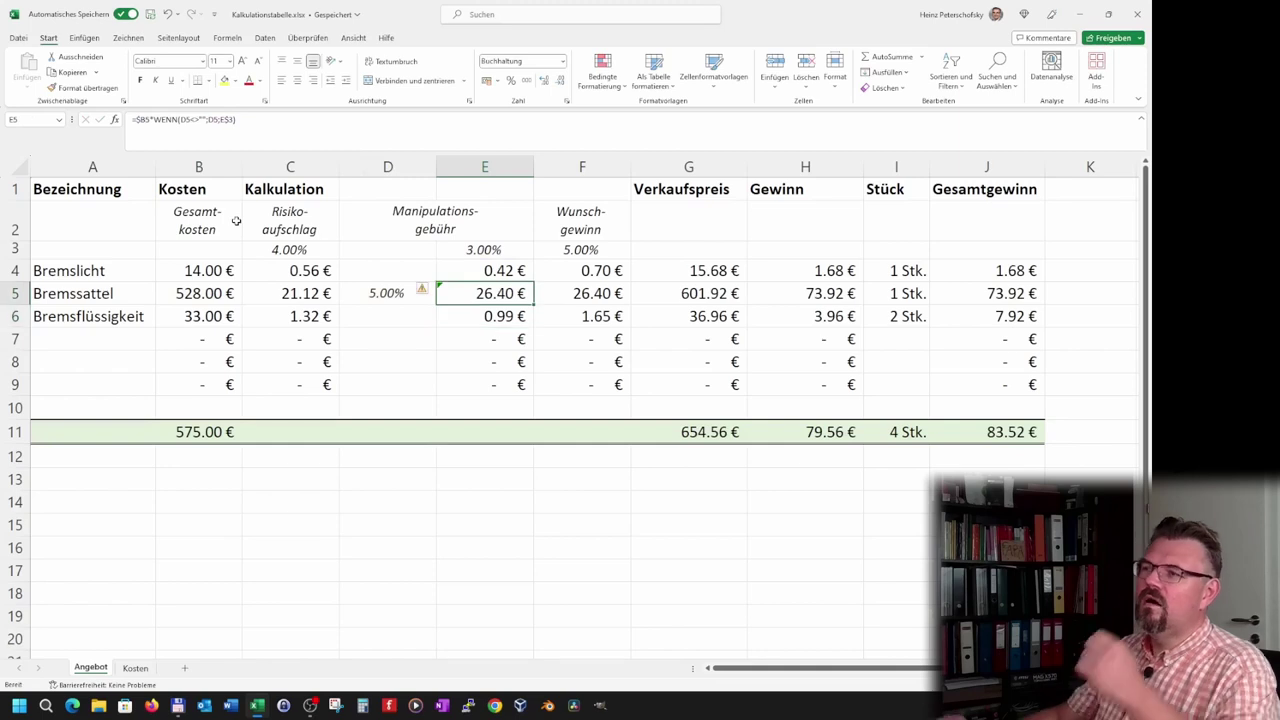
key(Up)
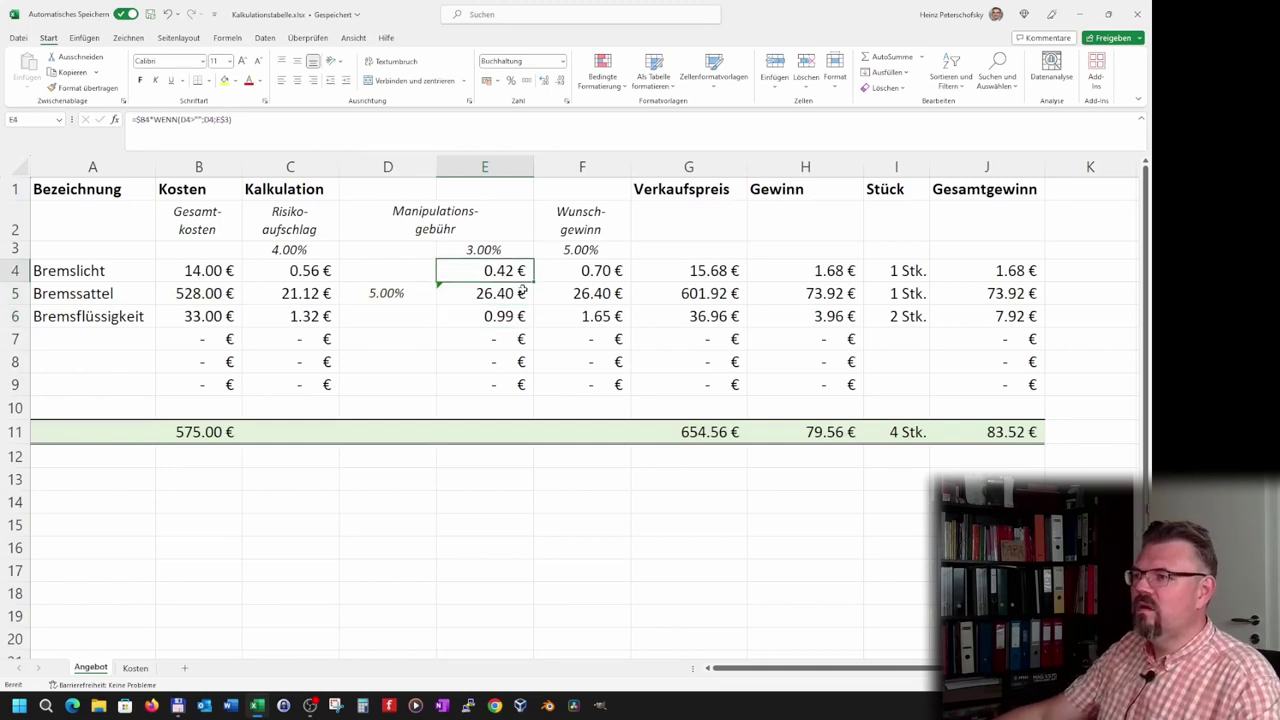
click(190, 119)
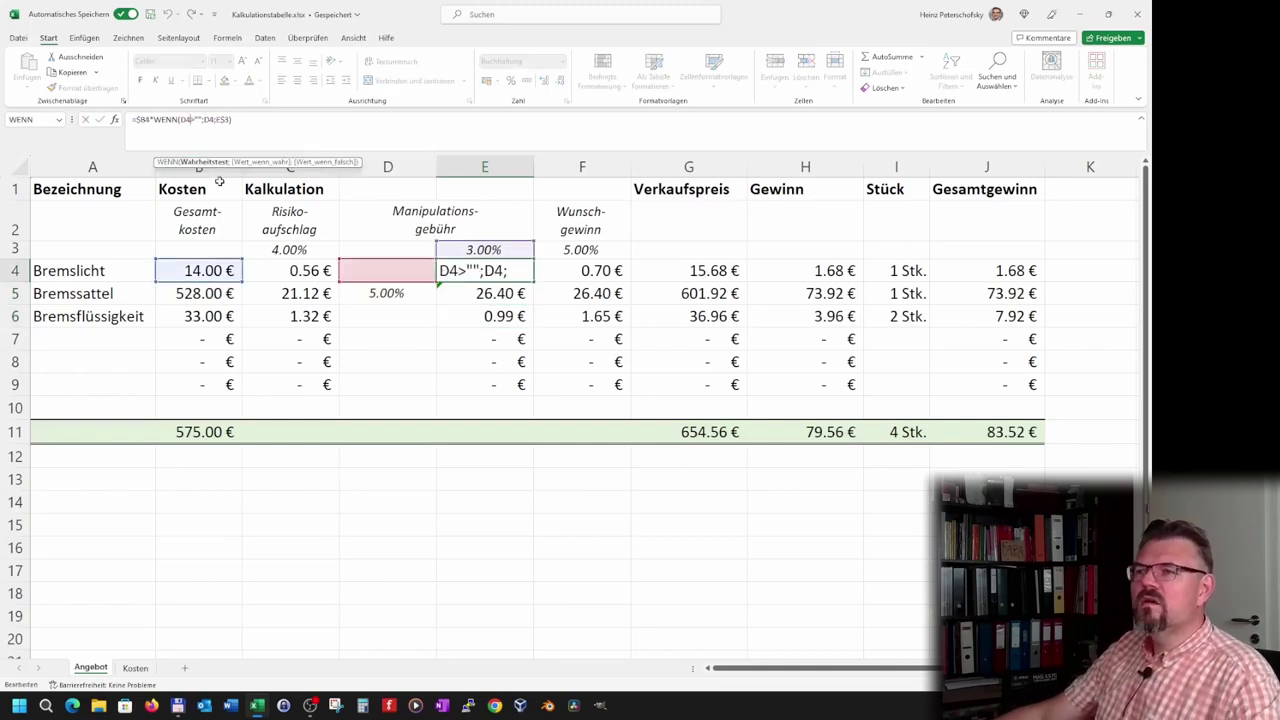
text(<)
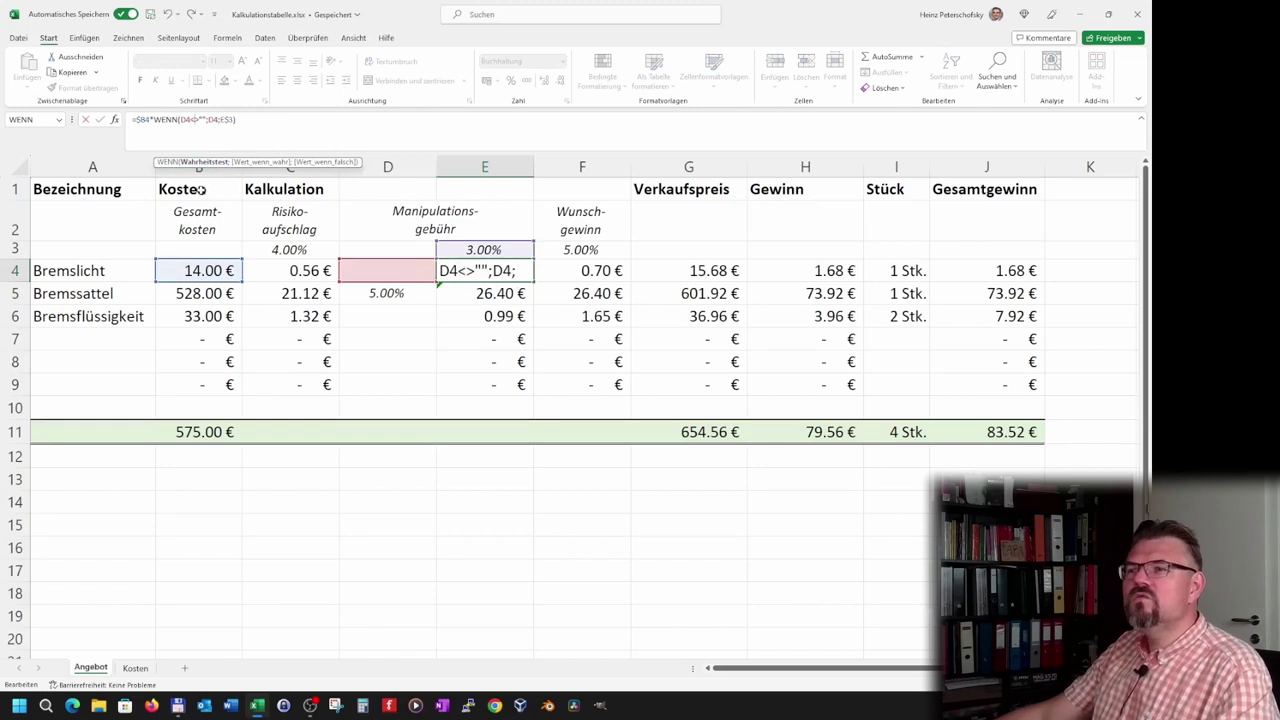
key(Return)
click(493, 280)
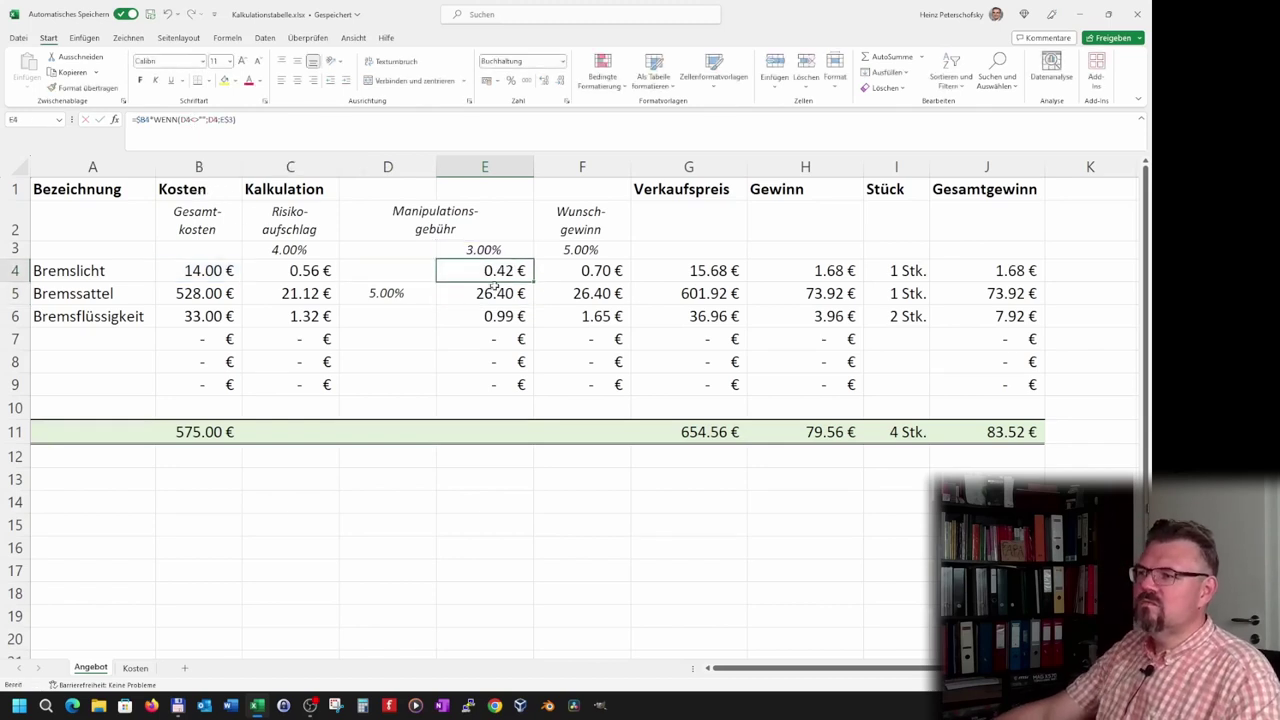
drag(533, 283, 533, 393)
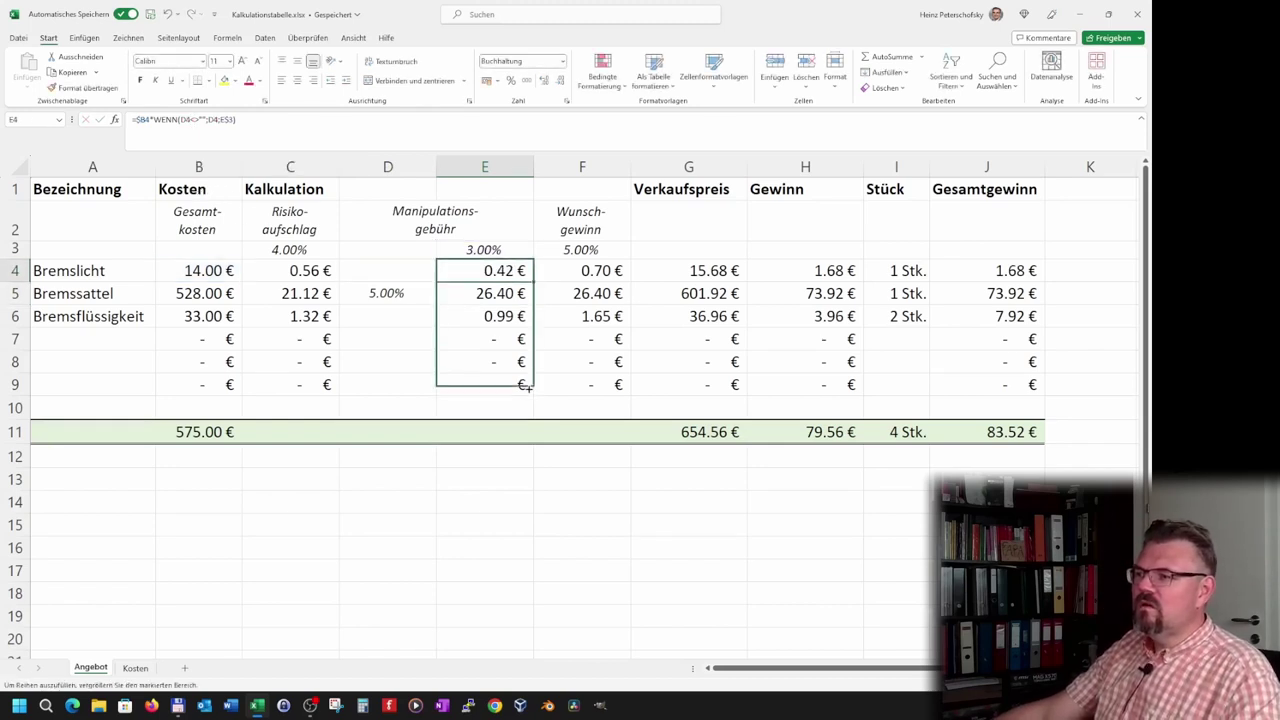
- Try 4% and then 2% as Bremssattel's fee override in D5, then clear it to see the default
click(358, 324)
key(Up)
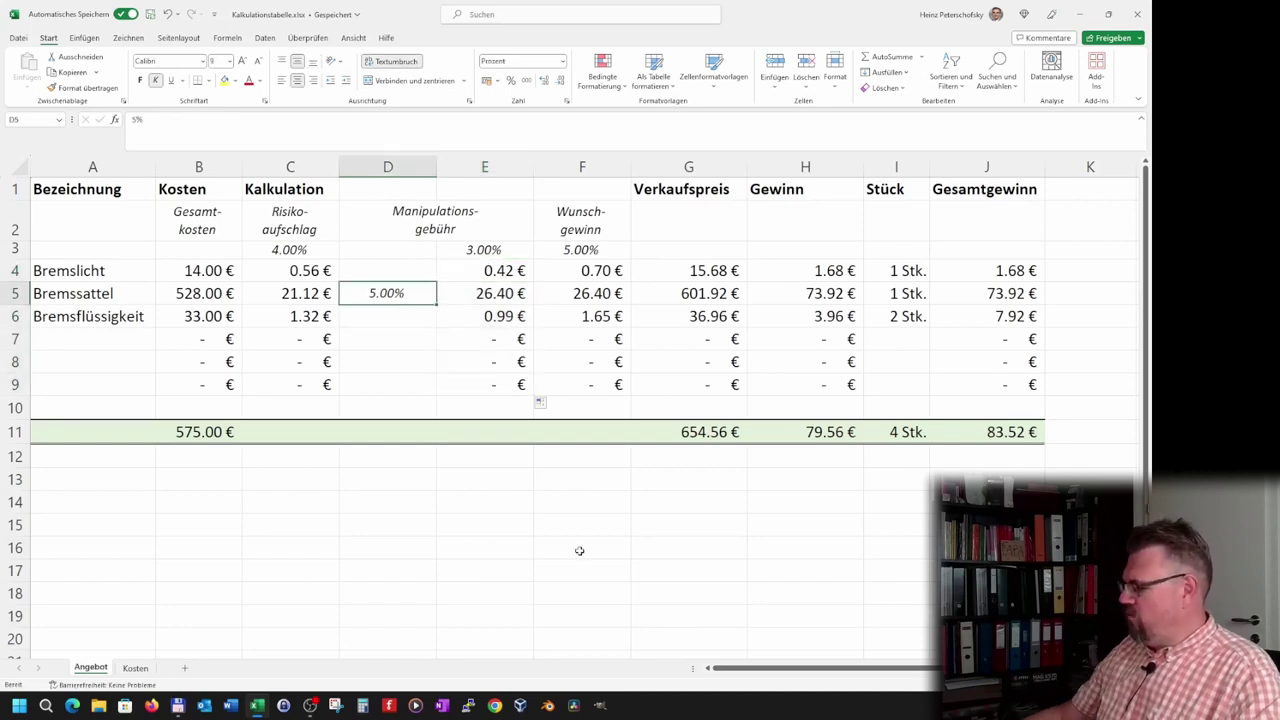
text(4)
key(Return)
key(Up)
text(2)
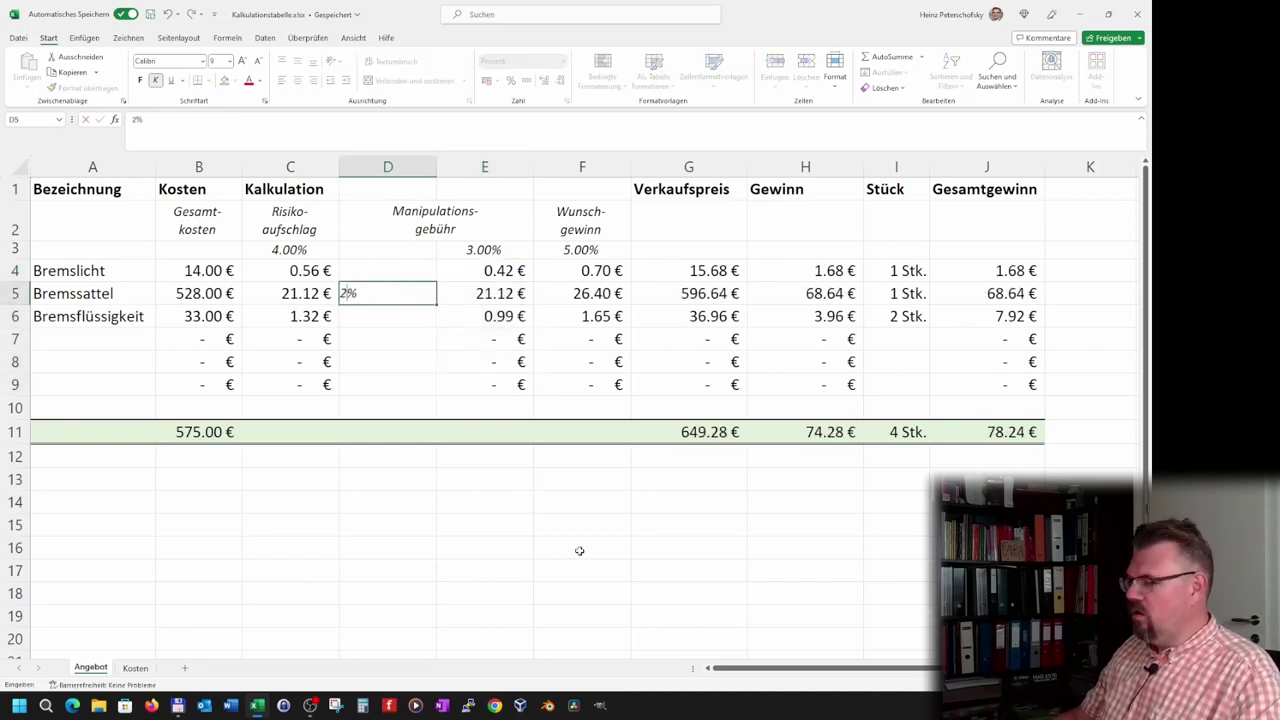
key(Return)
key(Up)
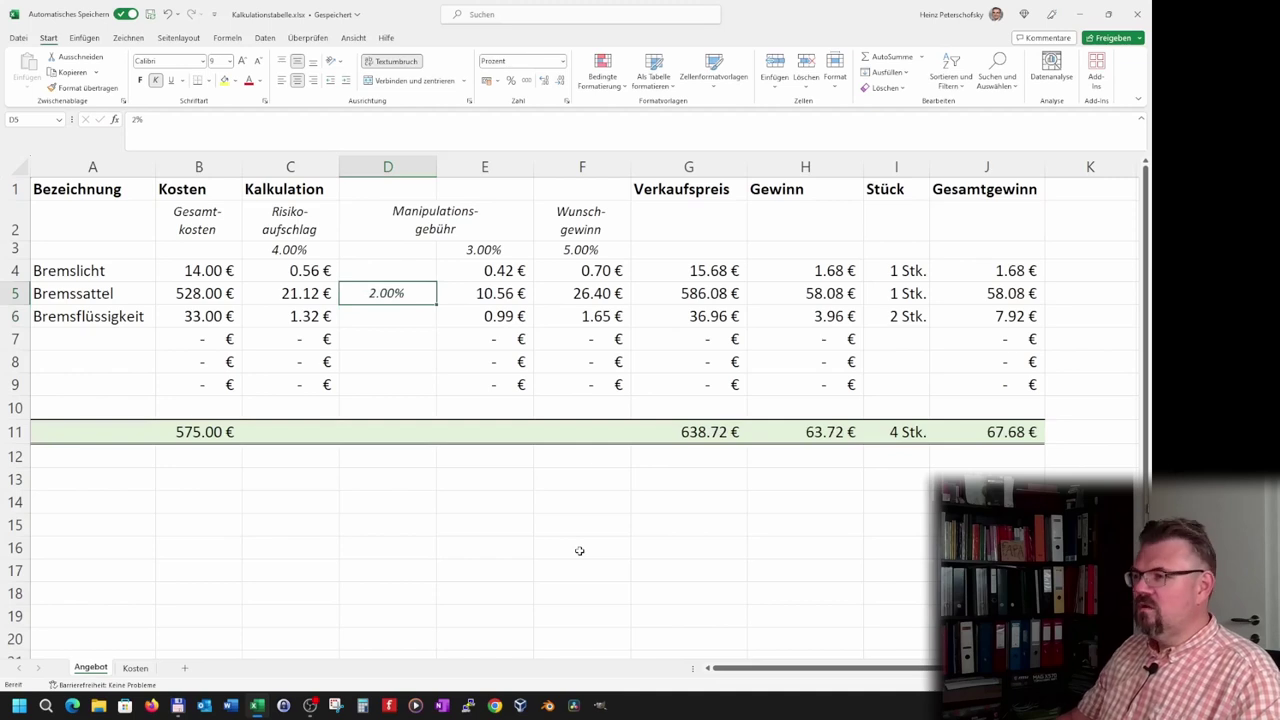
key(Delete)
key(Right)
key(Left)
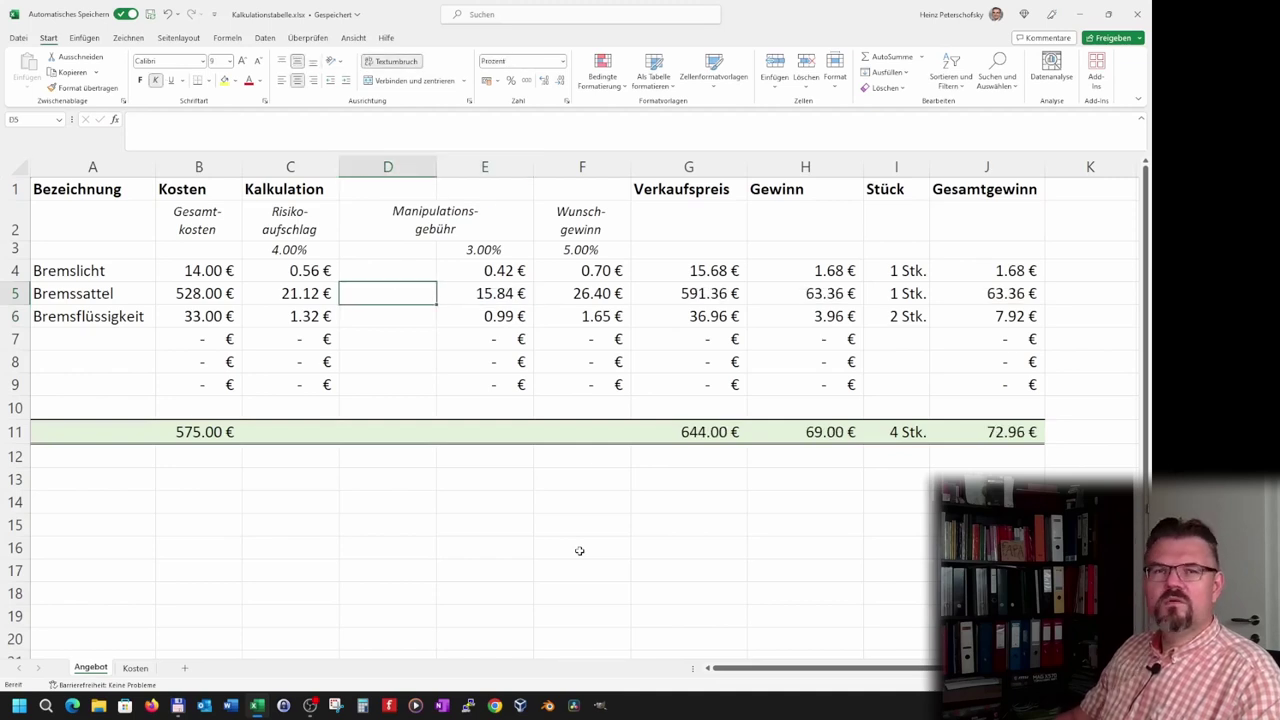
- Enter a 7% override in D5 and check the resulting 36.96 € fee in E5
text(7)
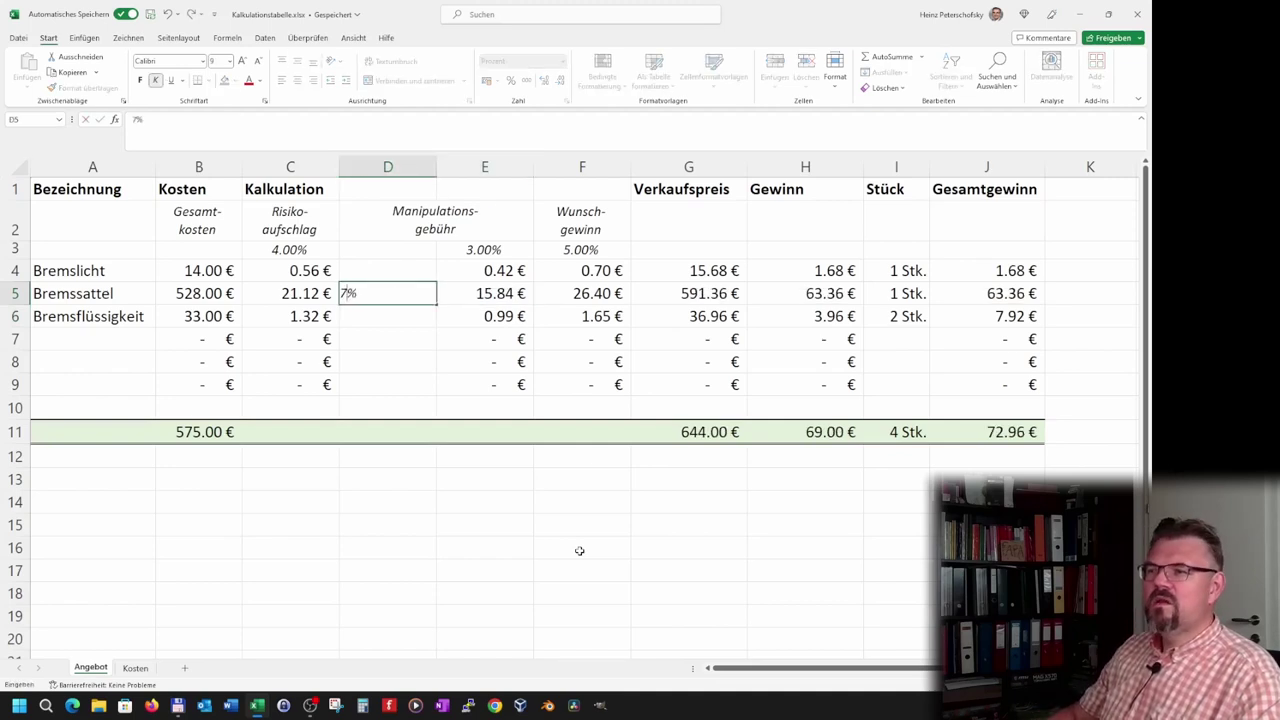
key(Return)
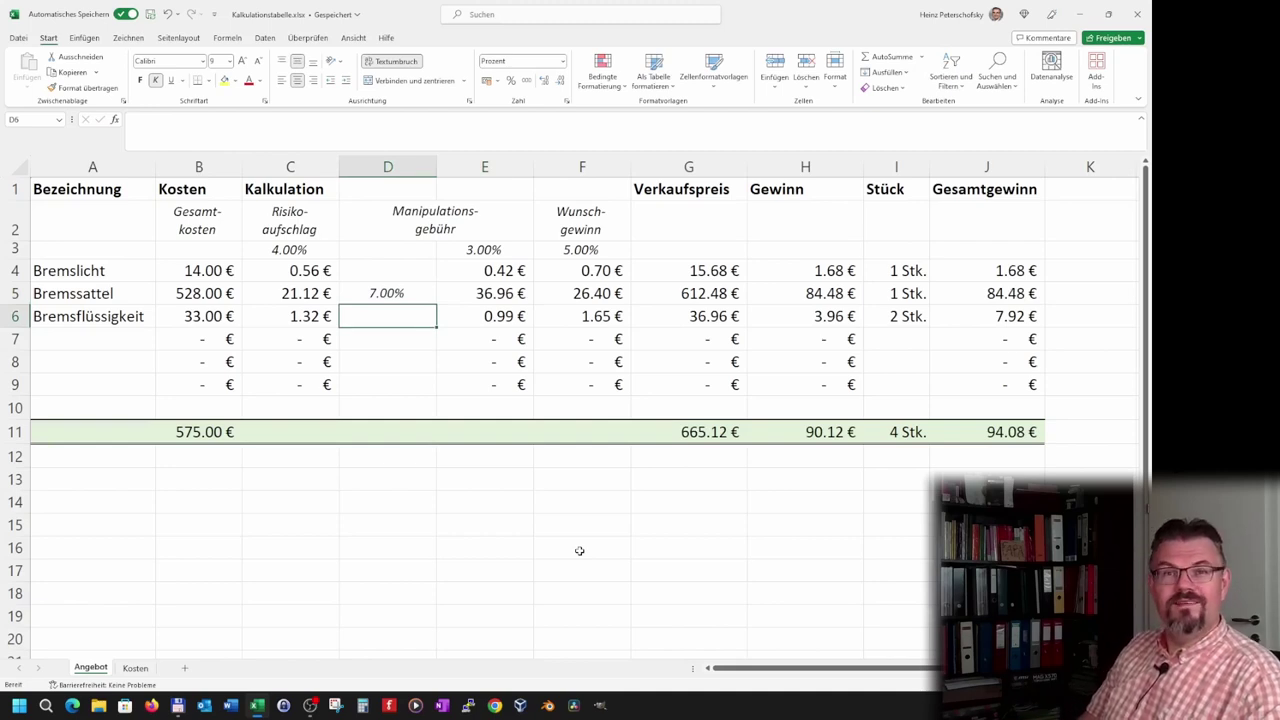
key(Up)
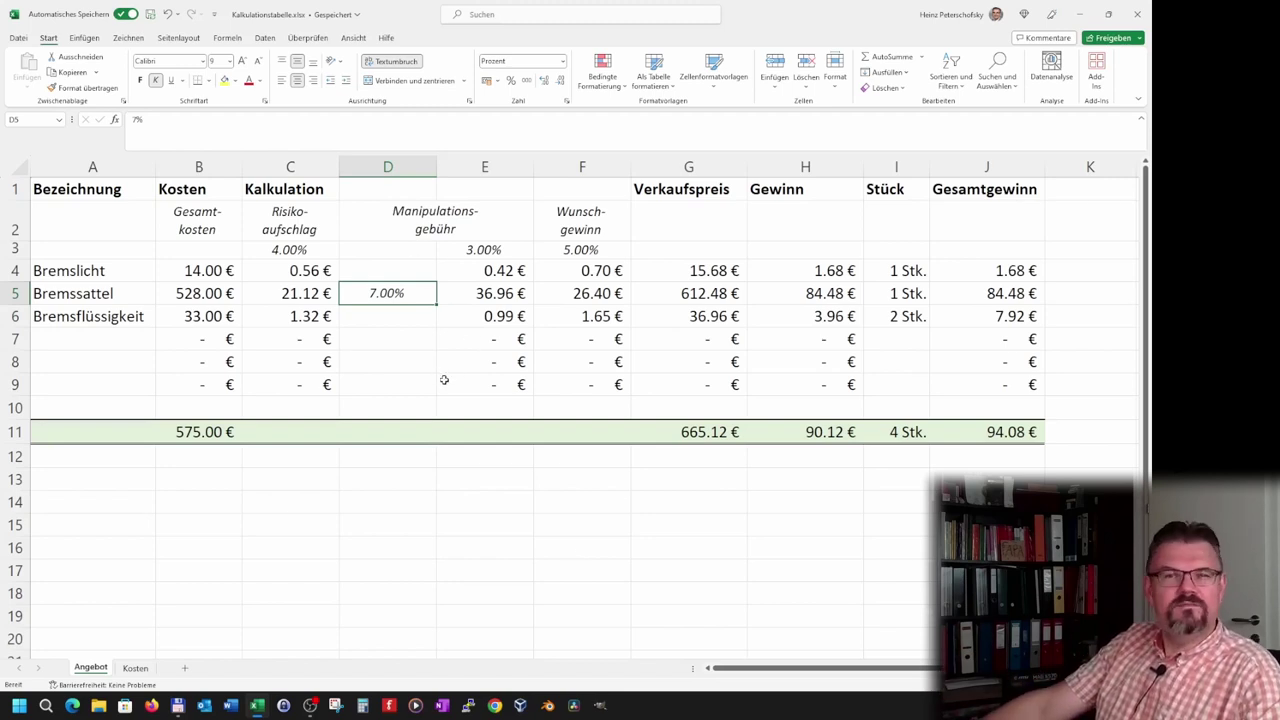
click(482, 294)
click(480, 271)
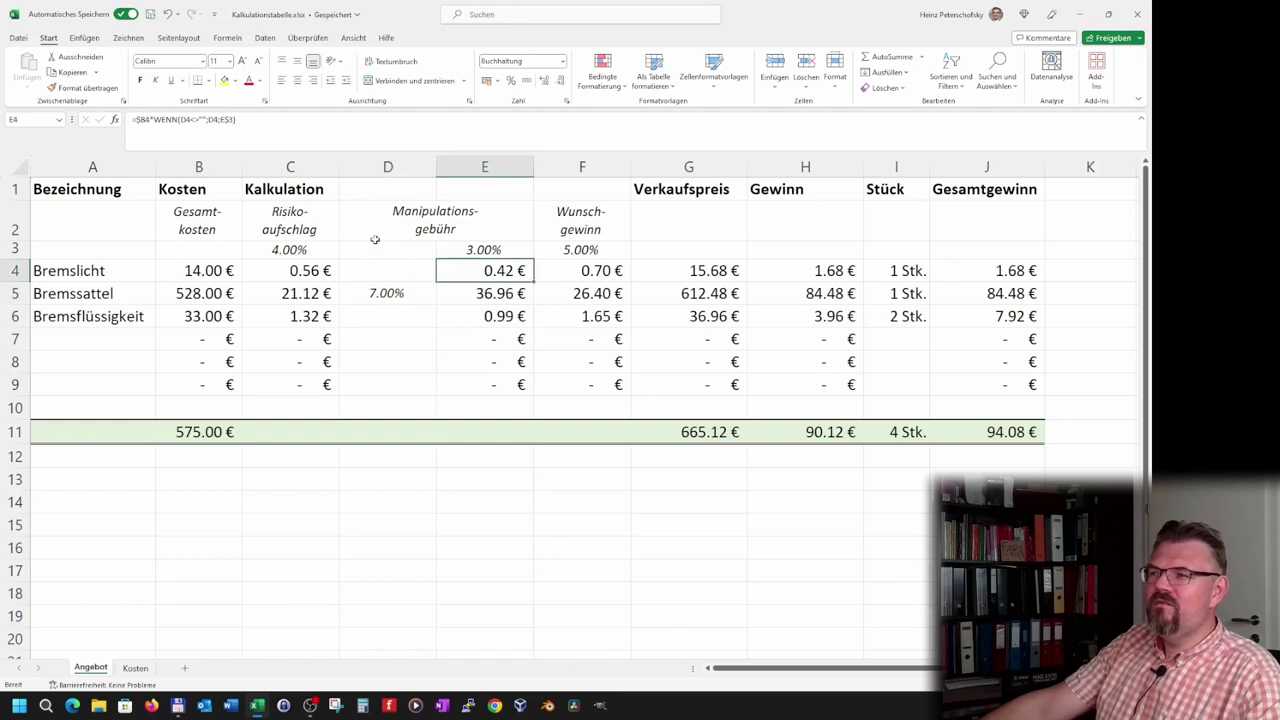
click(186, 121)
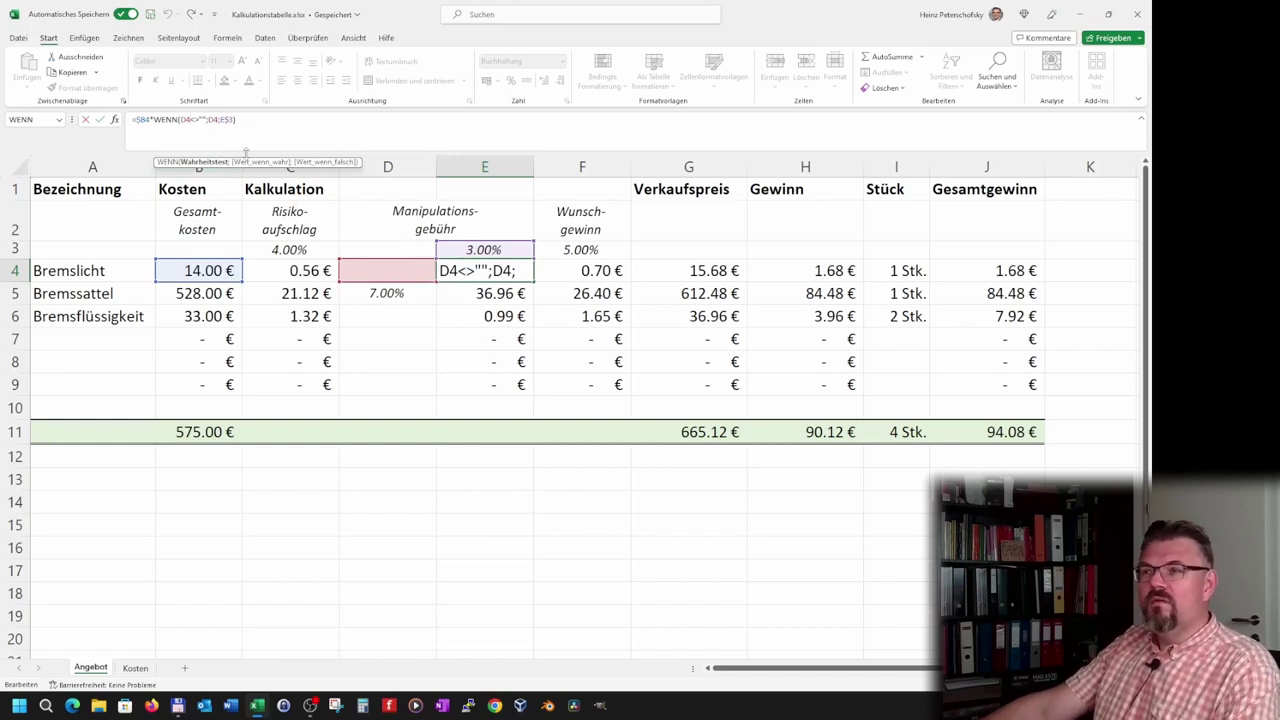
key(ctrl+Return)
drag(535, 284, 535, 392)
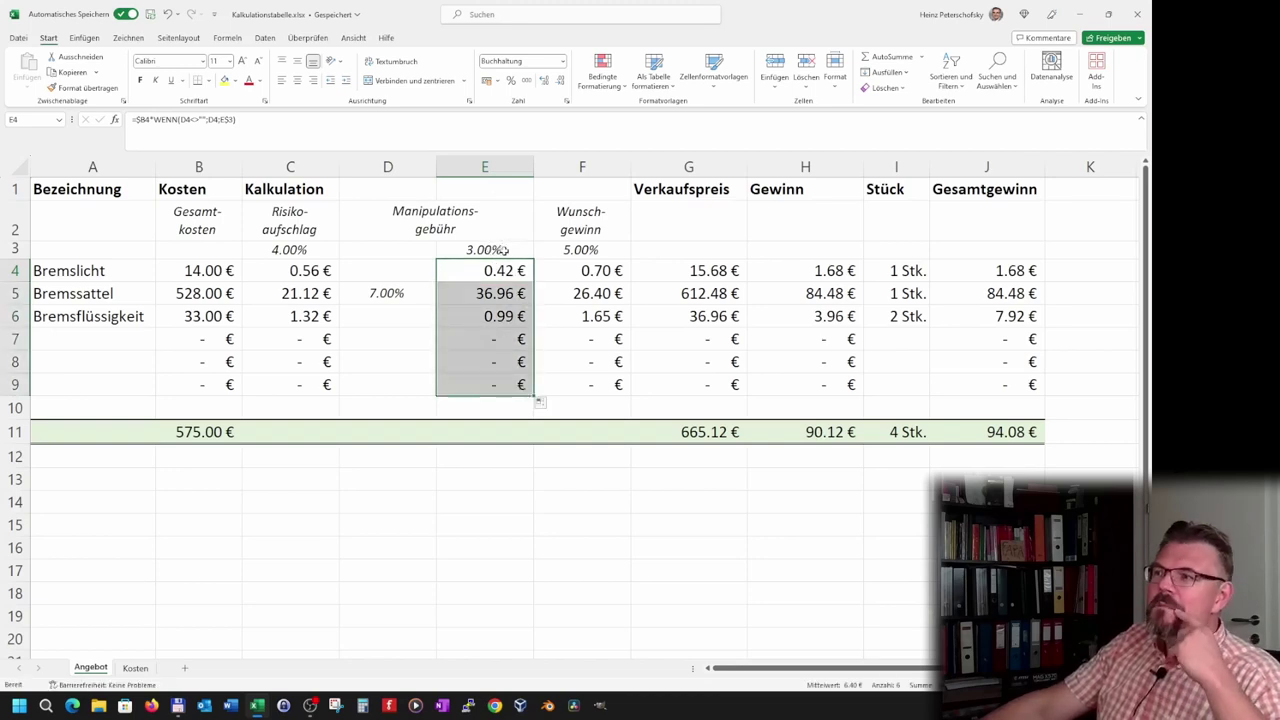
click(518, 382)
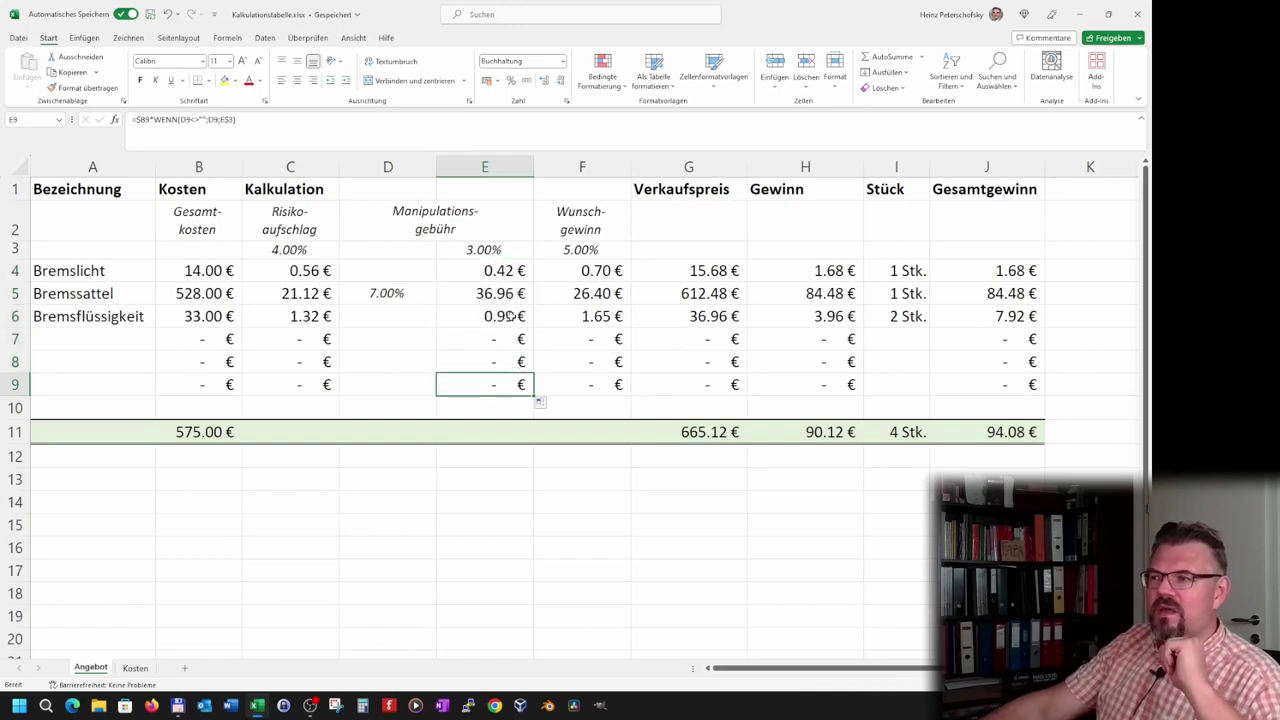
click(510, 316)
click(289, 120)
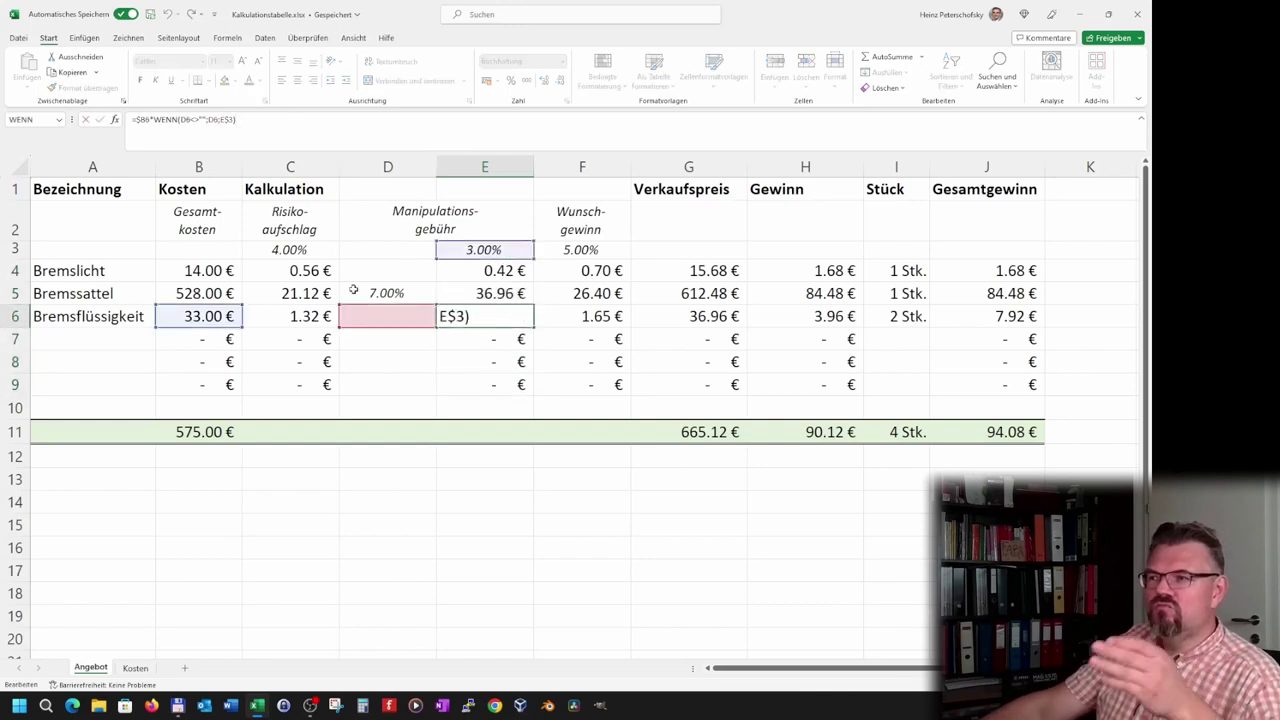
key(ctrl+Return)
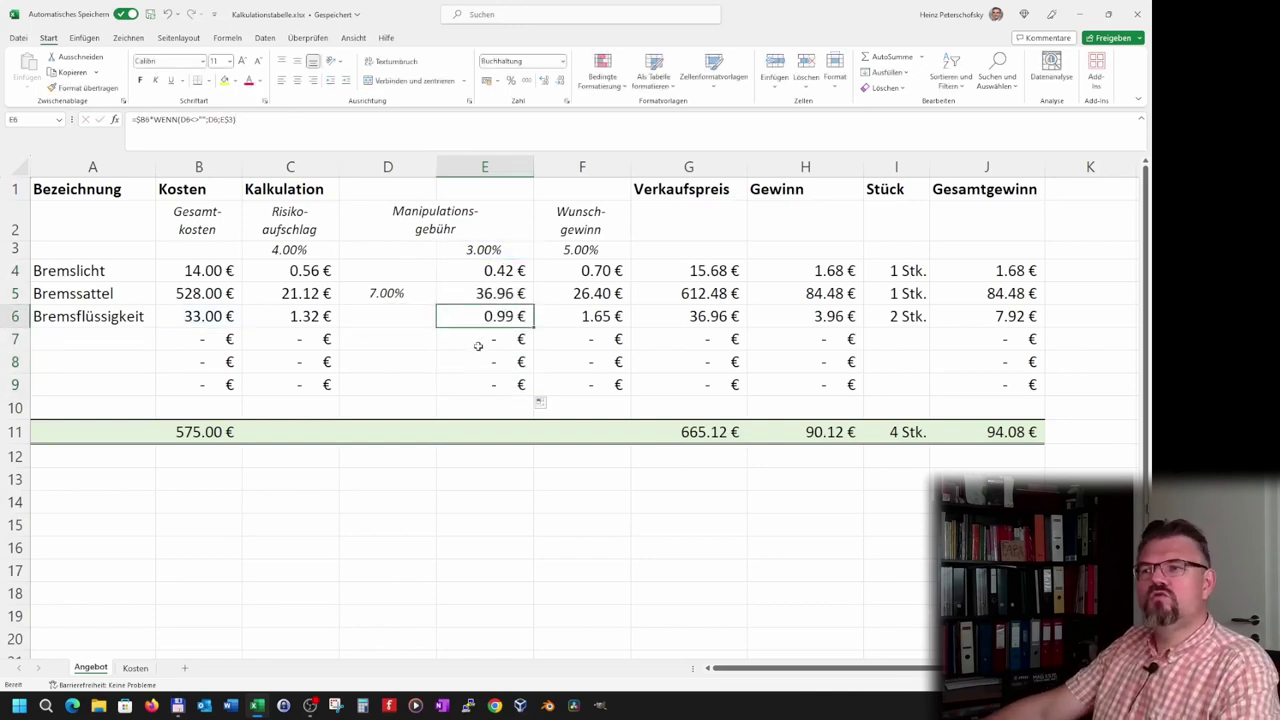
click(401, 168)
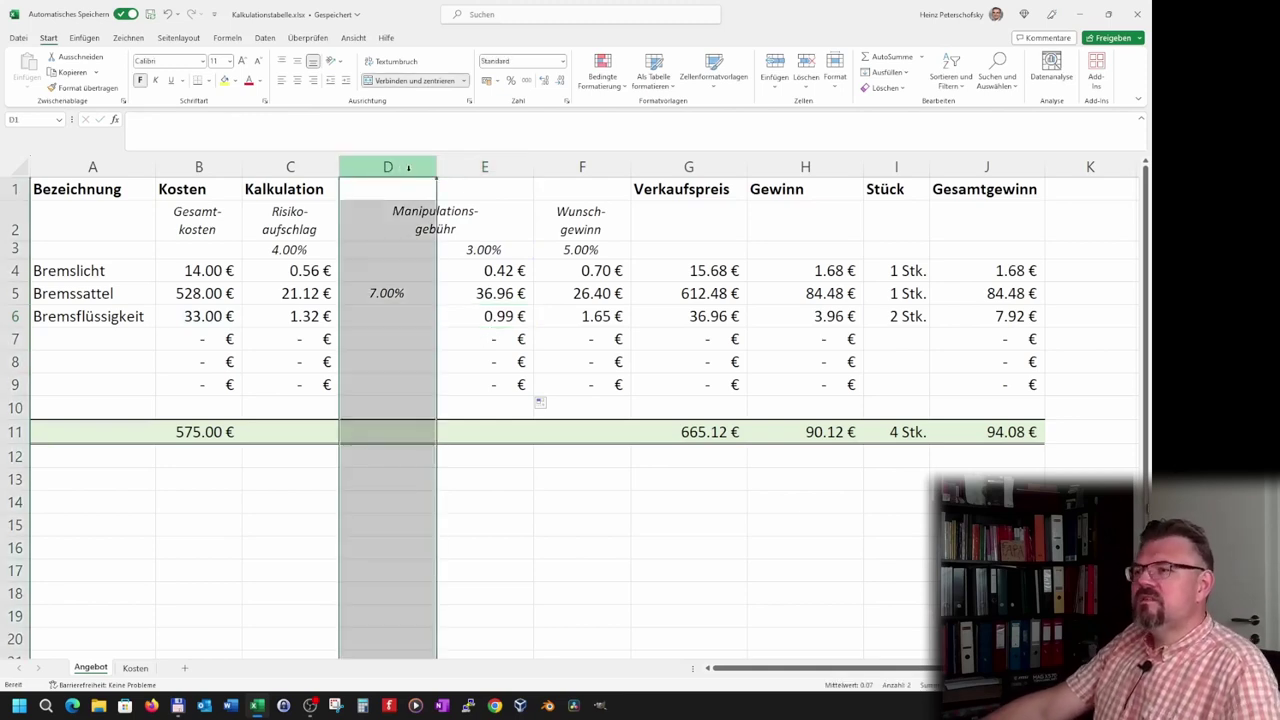
- Insert blank override columns before Risikoaufschlag and Wunschgewinn, confirming the fee formula still works
drag(390, 167, 470, 167)
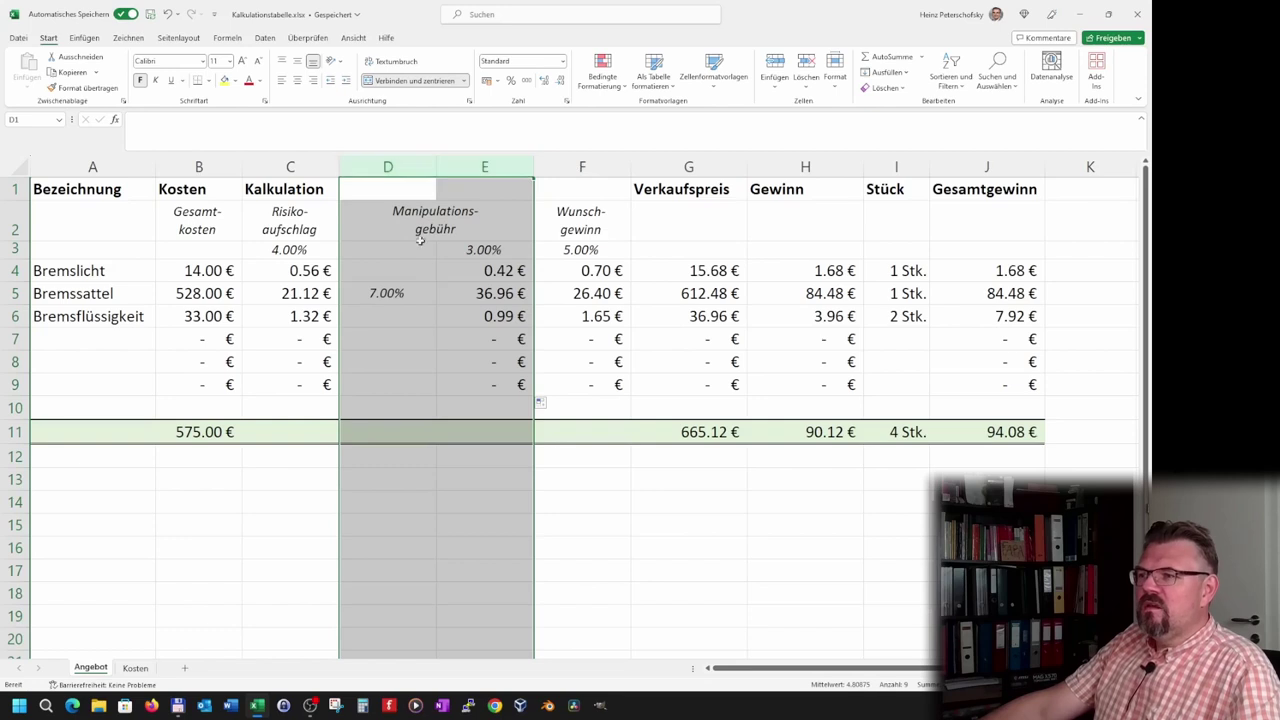
click(415, 271)
click(290, 167)
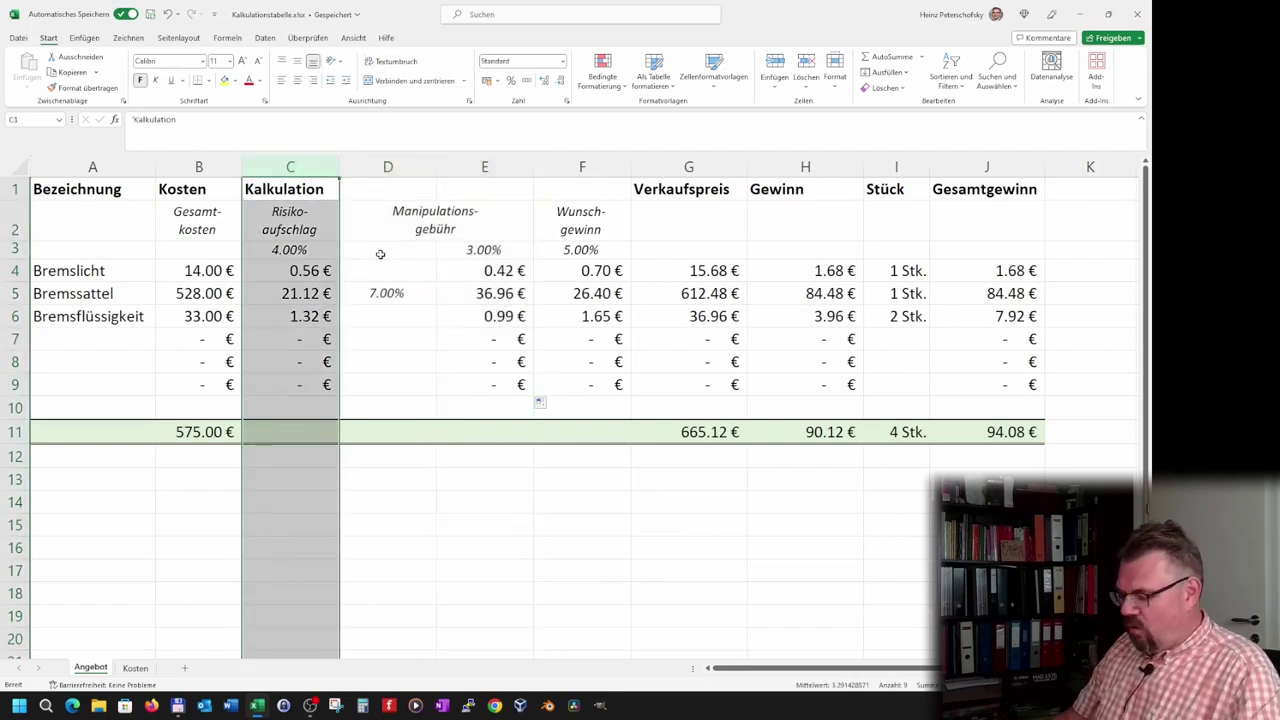
key(ctrl+plus)
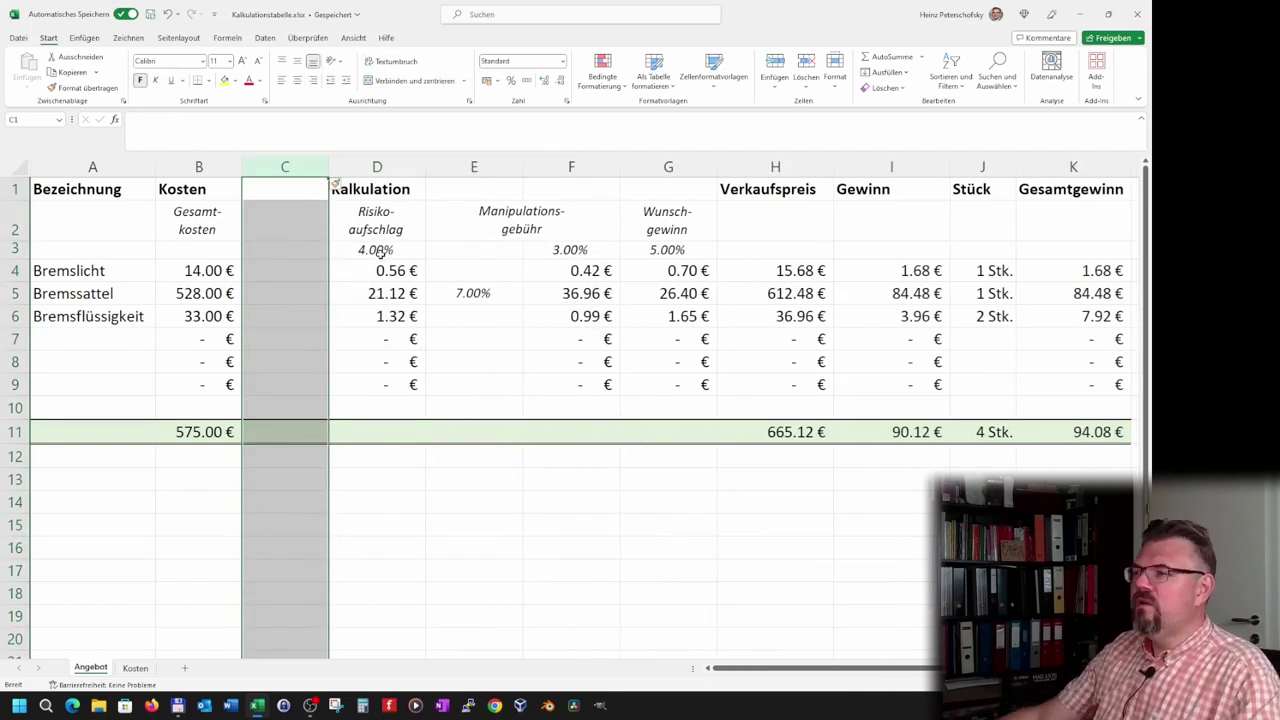
click(666, 172)
key(ctrl+plus)
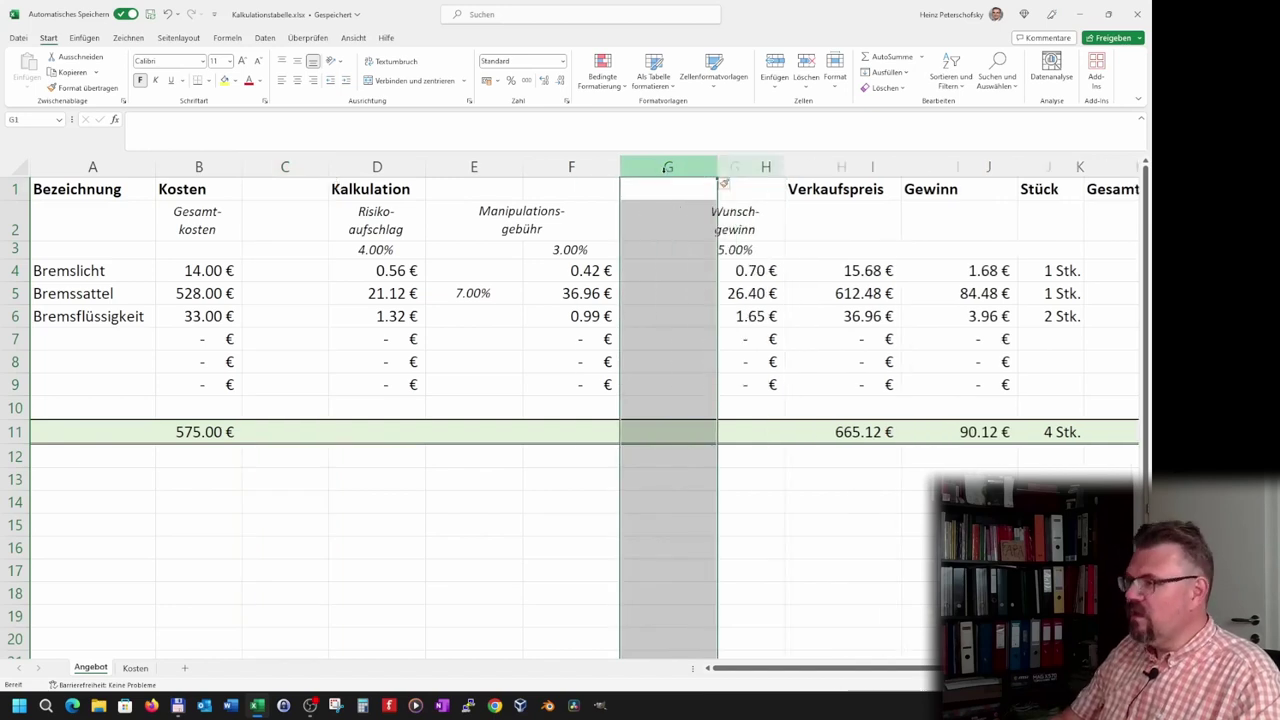
click(528, 361)
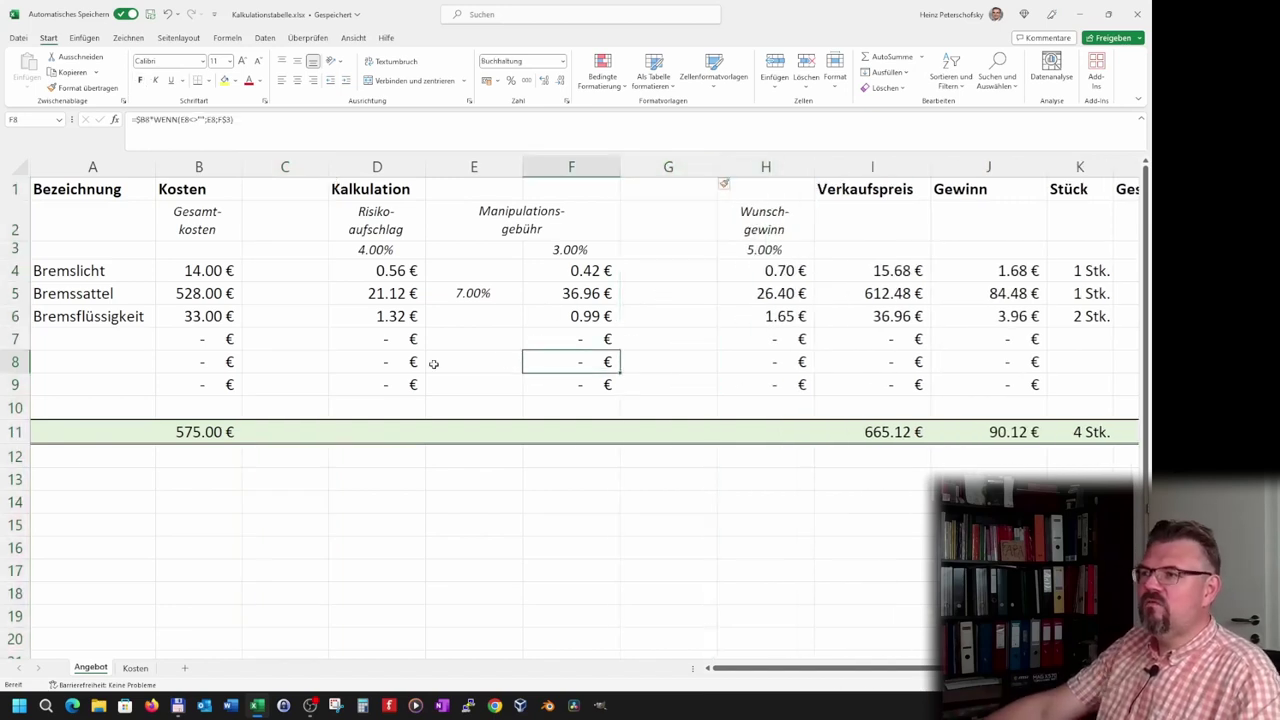
drag(290, 193, 727, 190)
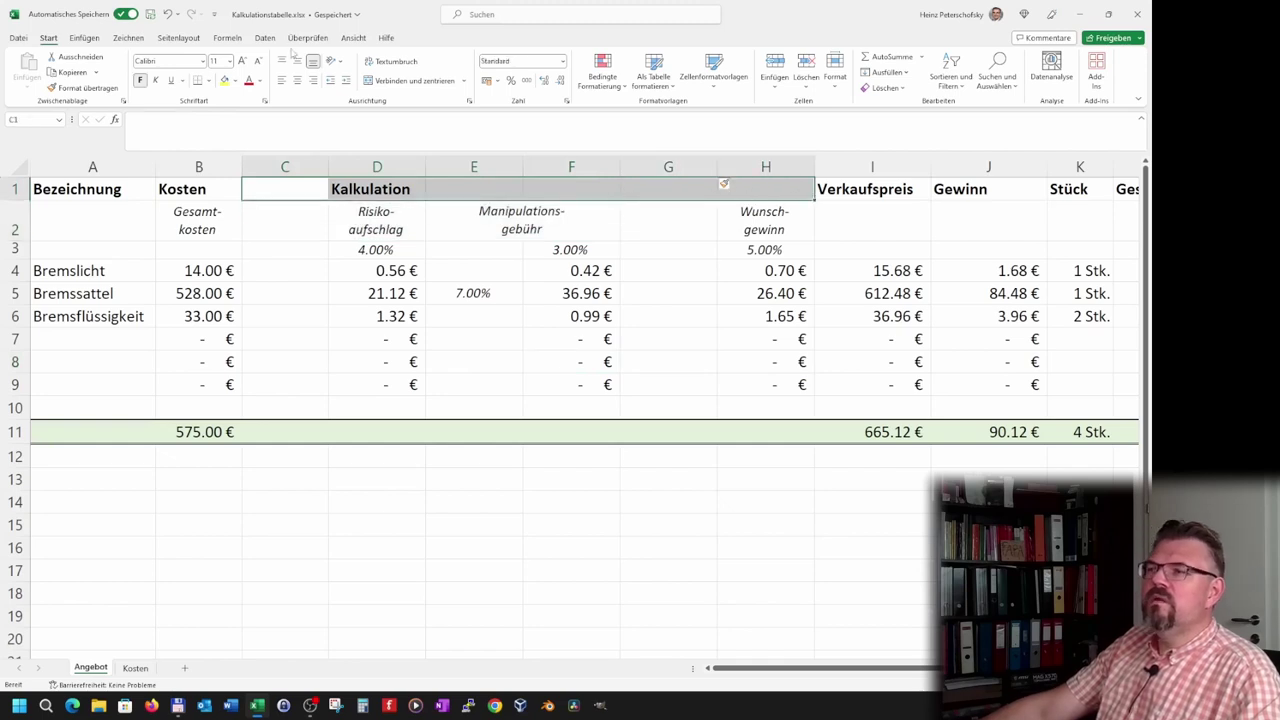
- Merge the Kalkulation header across C1:H1
click(463, 80)
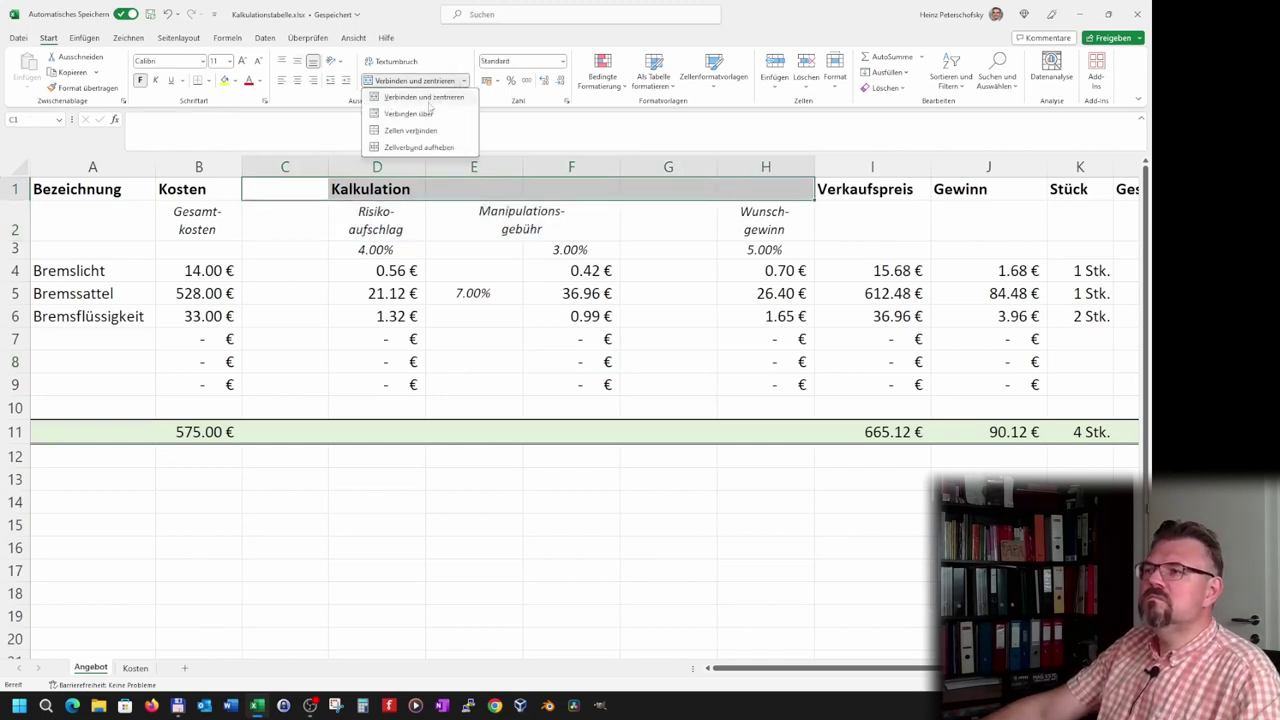
click(428, 131)
click(335, 262)
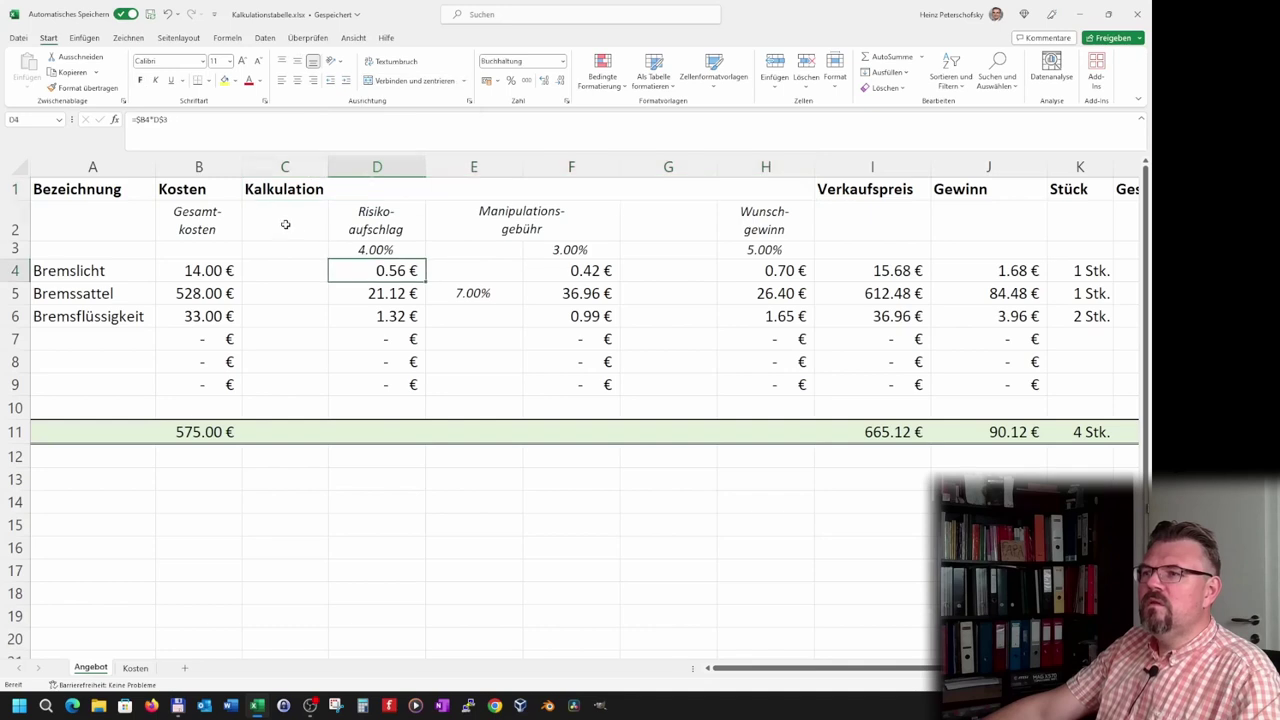
- Merge the Risikoaufschlag heading across C2:D2 and Wunschgewinn across G2:H2, then narrow columns C–H
drag(286, 220, 390, 225)
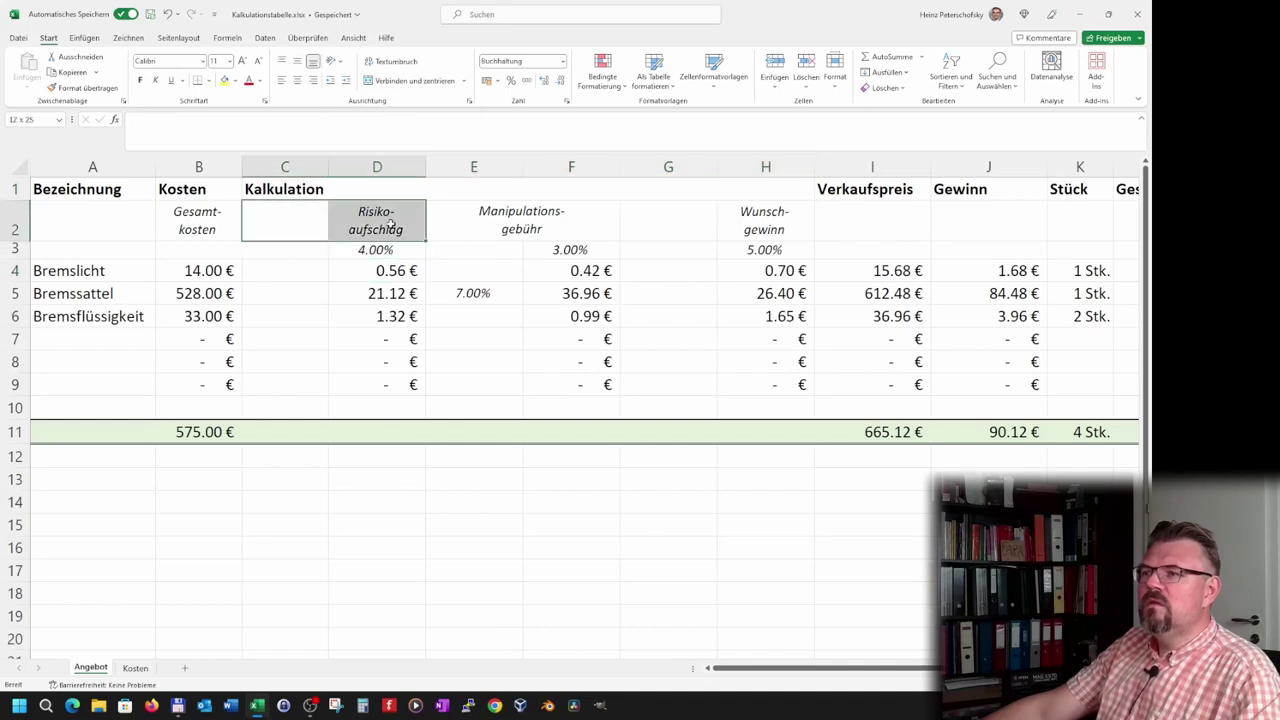
click(463, 80)
click(432, 131)
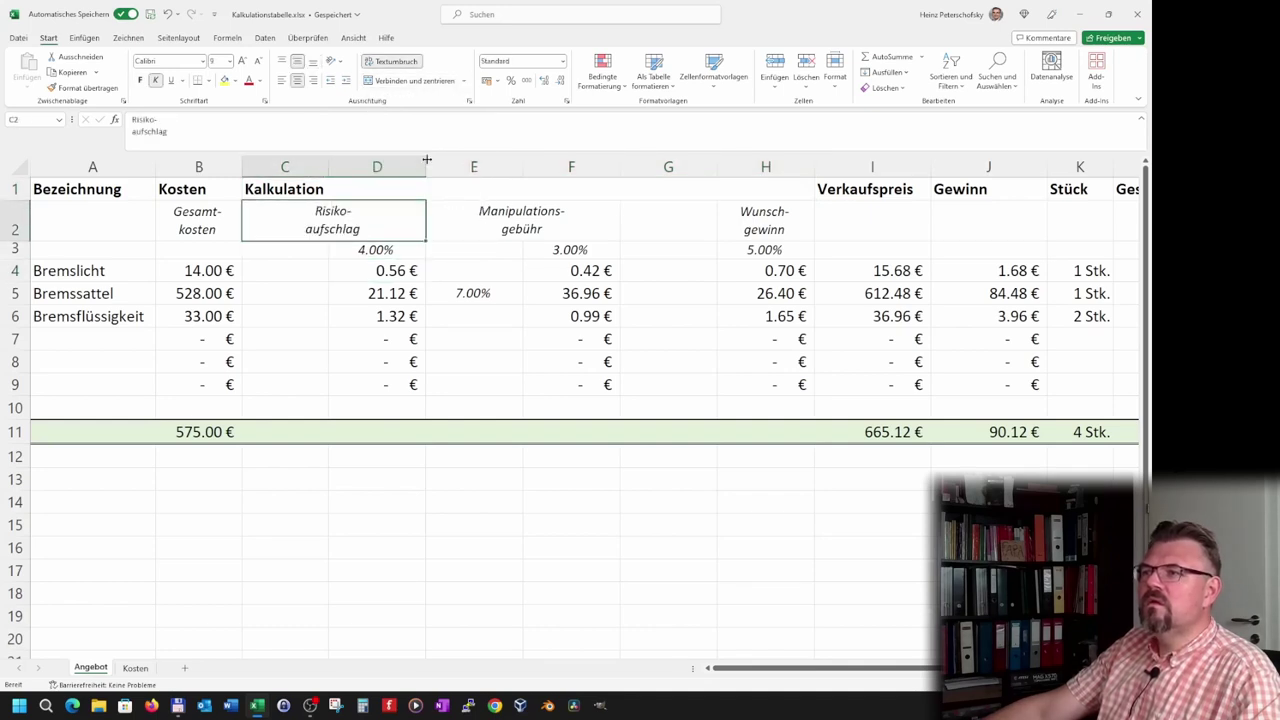
drag(712, 230, 765, 225)
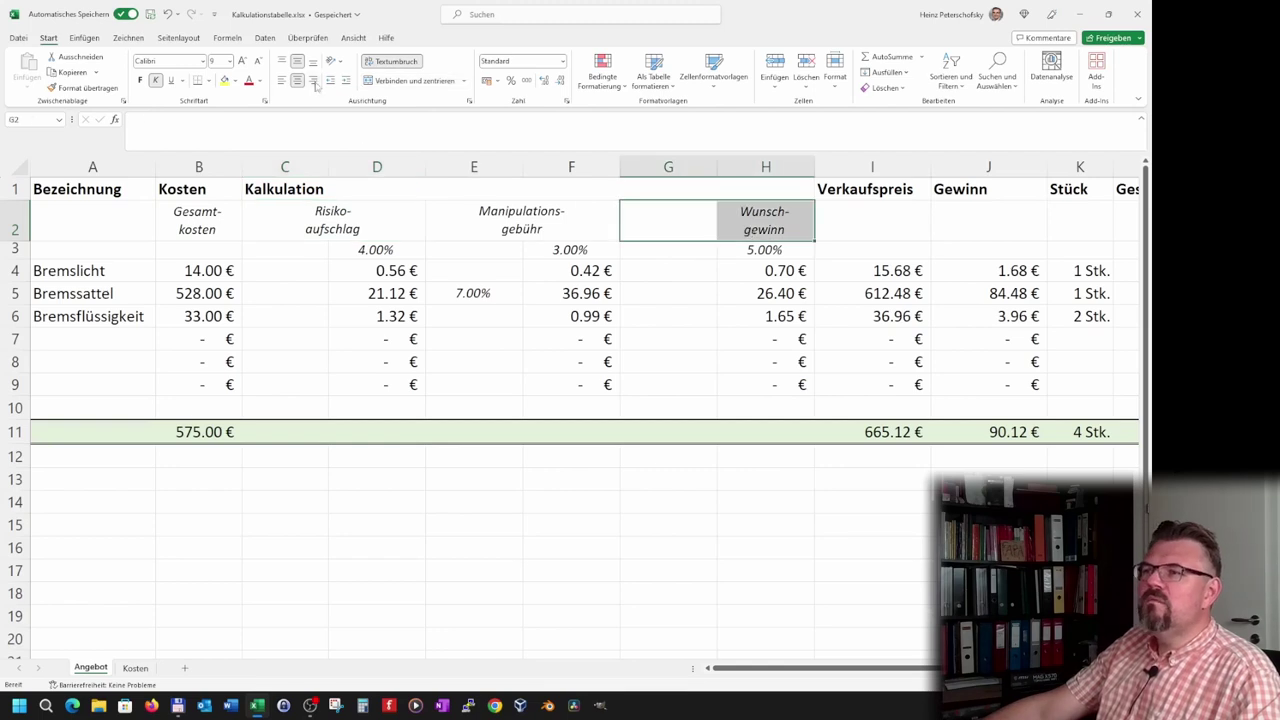
click(463, 80)
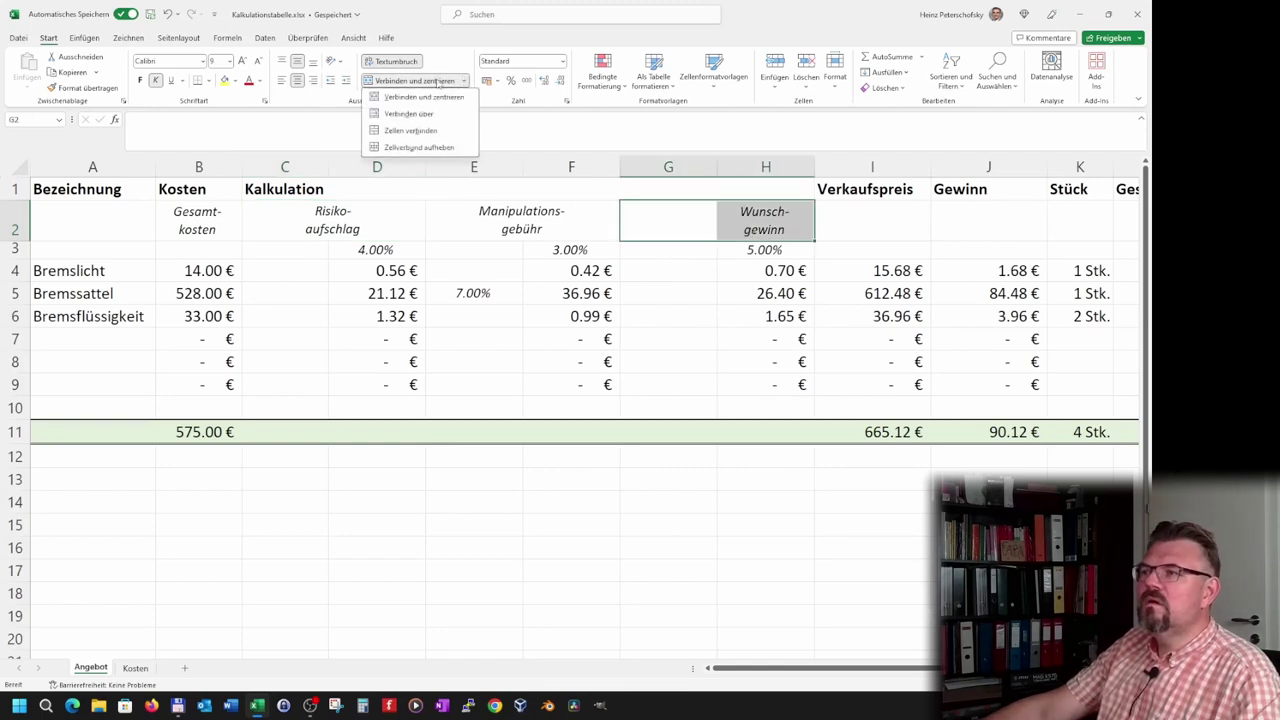
click(418, 131)
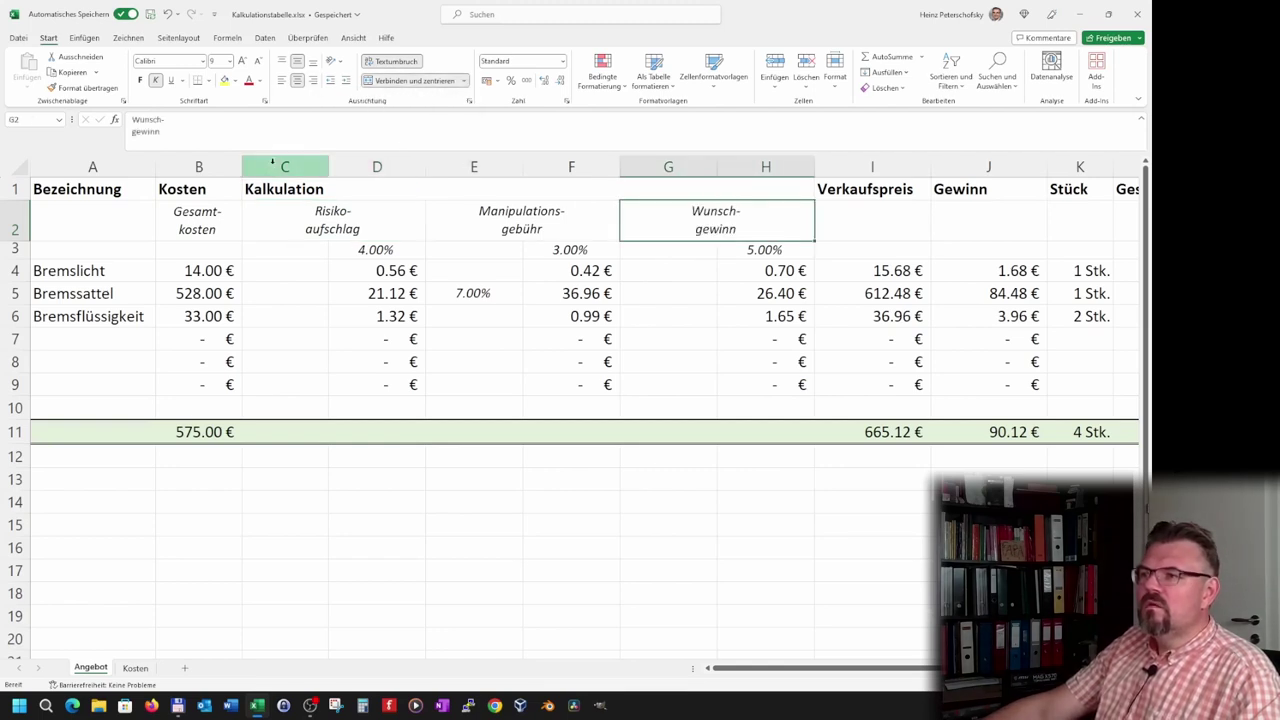
drag(272, 163, 765, 166)
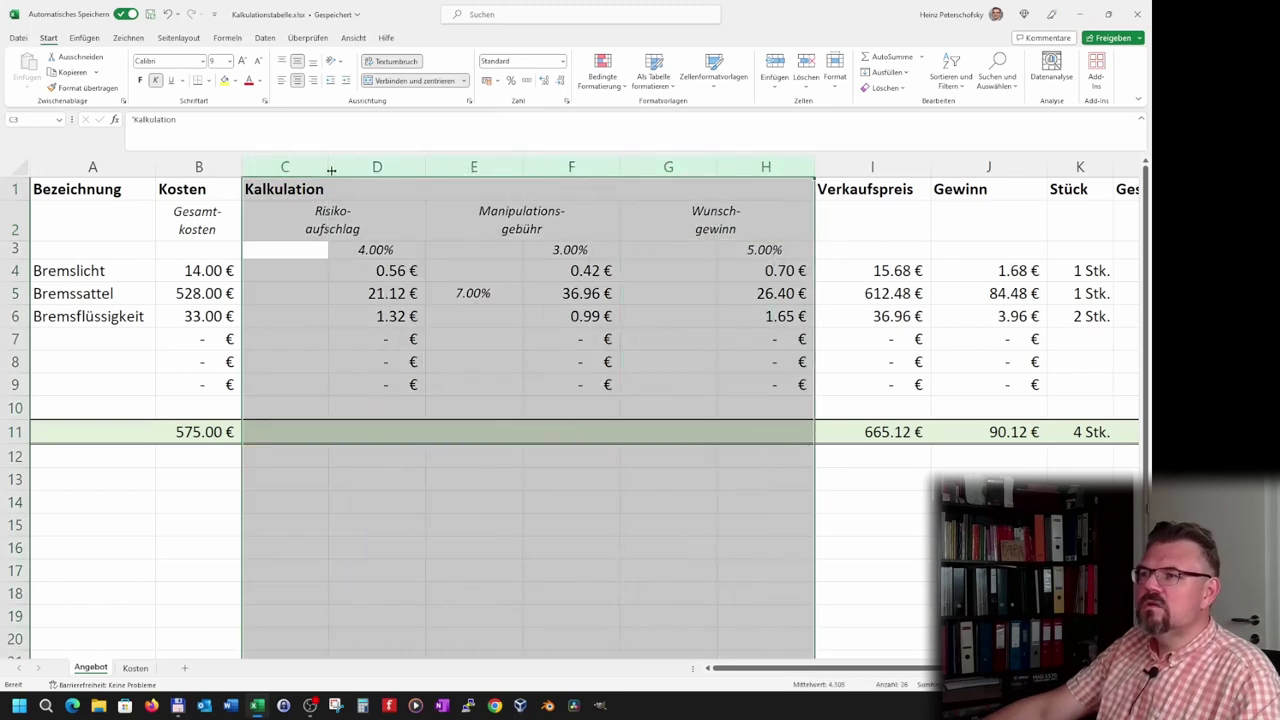
drag(331, 171, 314, 171)
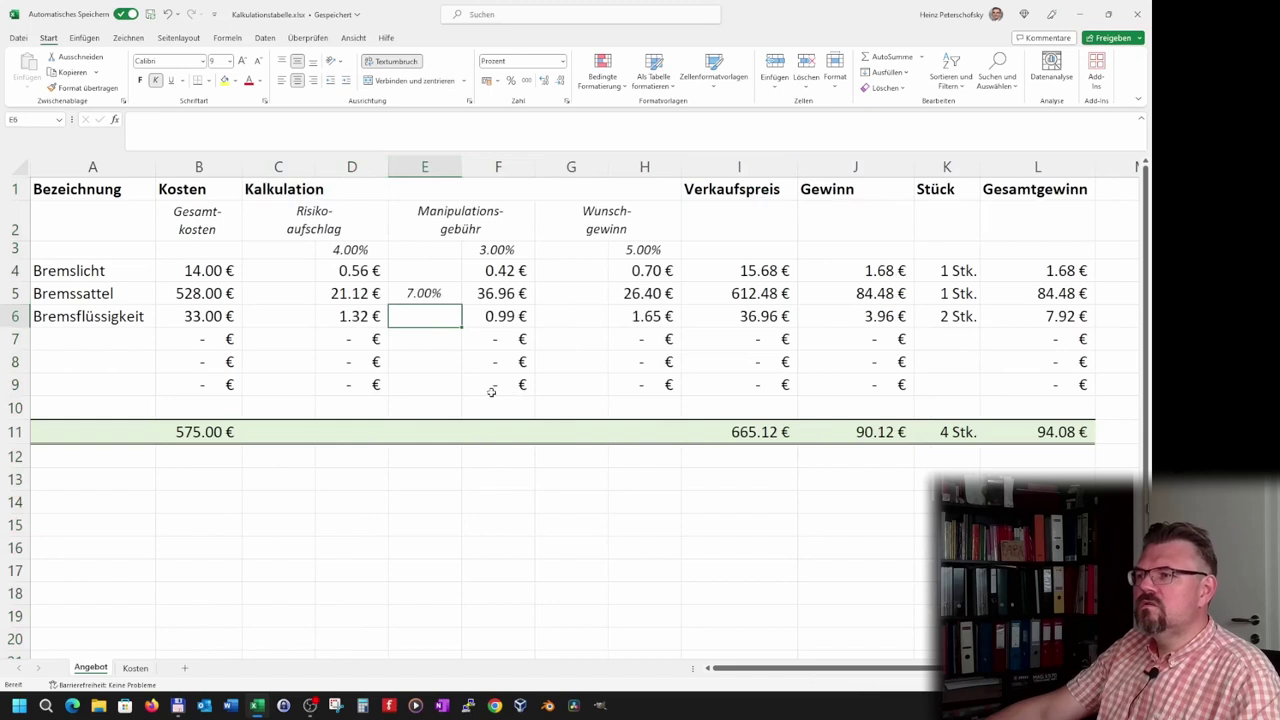
- Copy the WENN override formulas from F4:F9 into the Risikoaufschlag cells D4:D9
click(432, 403)
drag(495, 271, 500, 386)
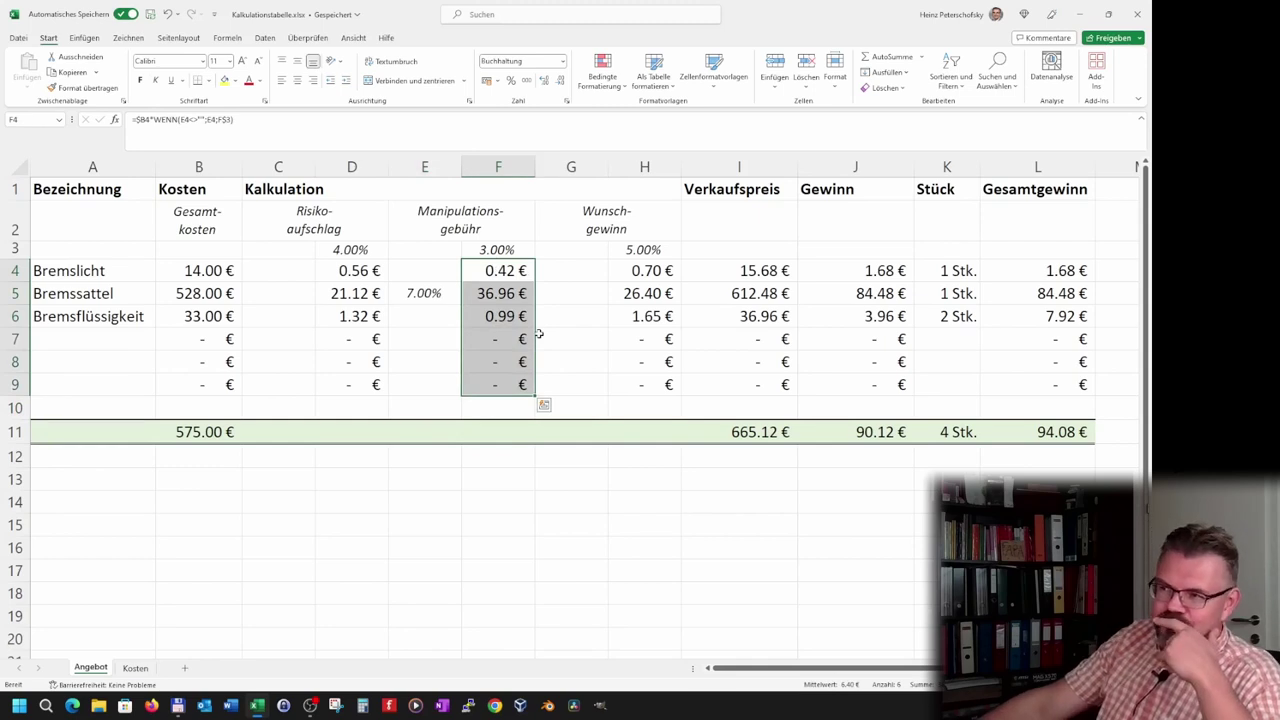
click(585, 318)
drag(503, 272, 520, 385)
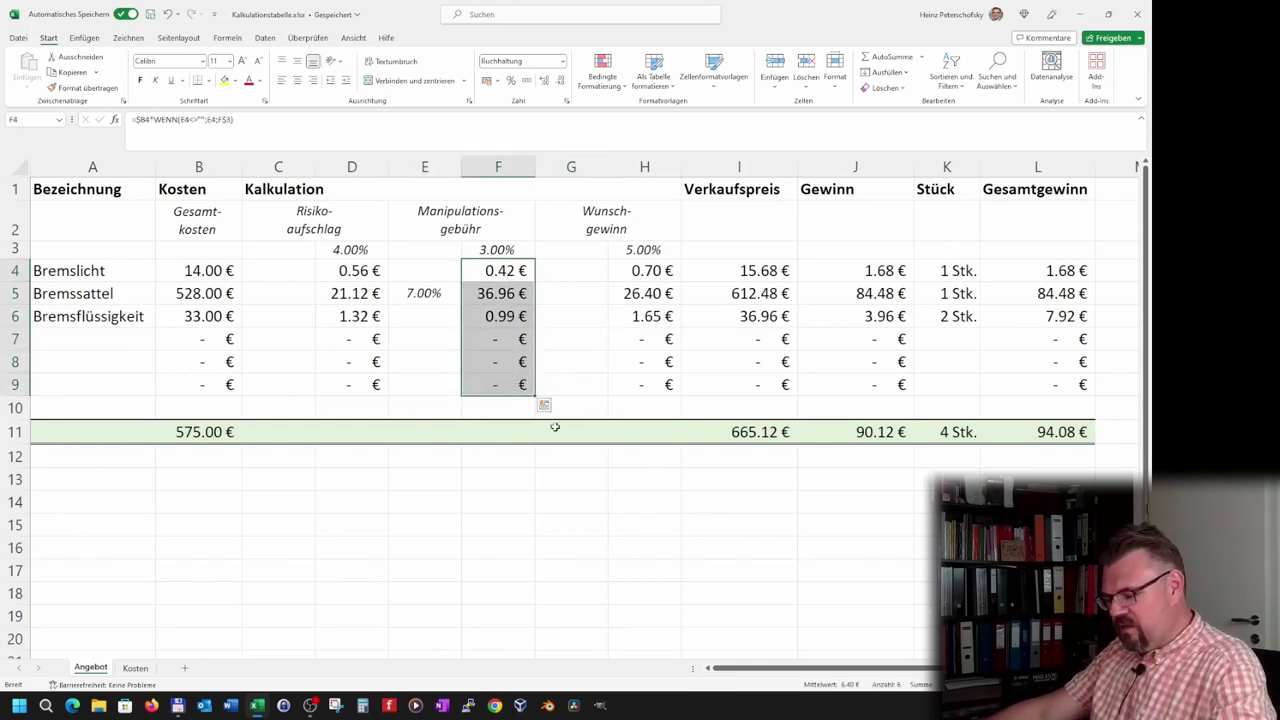
key(ctrl+c)
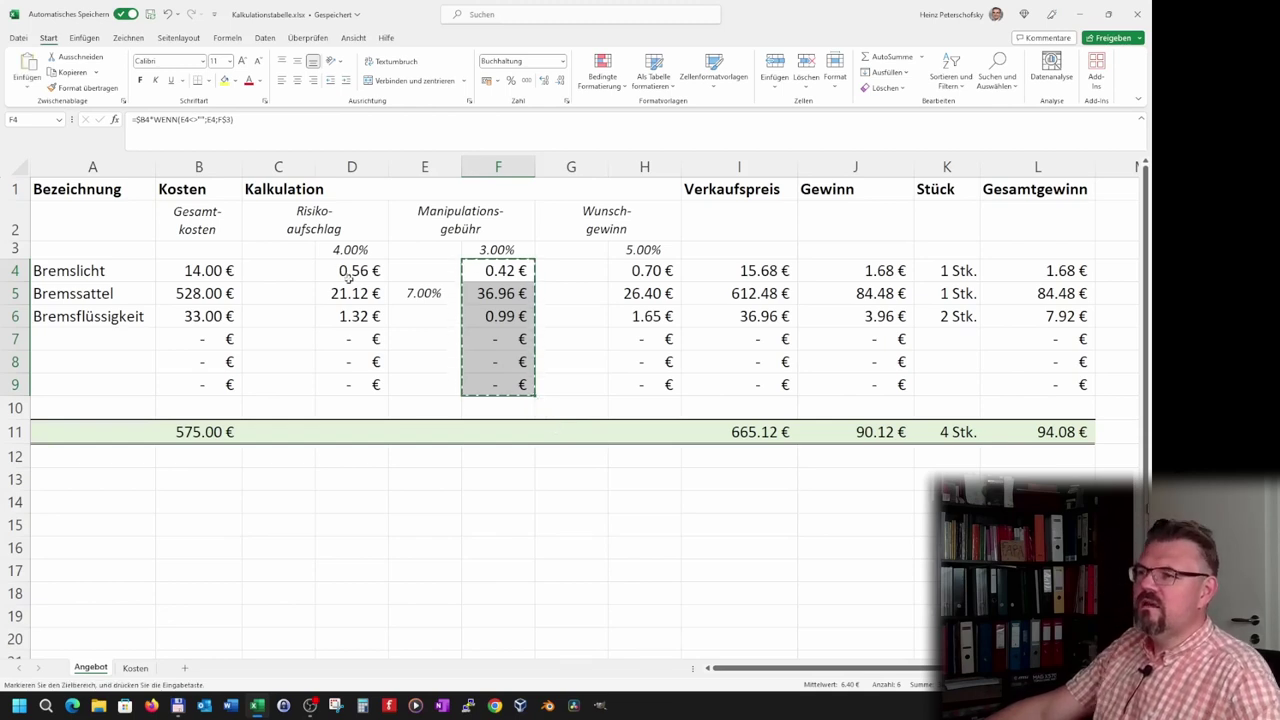
click(352, 271)
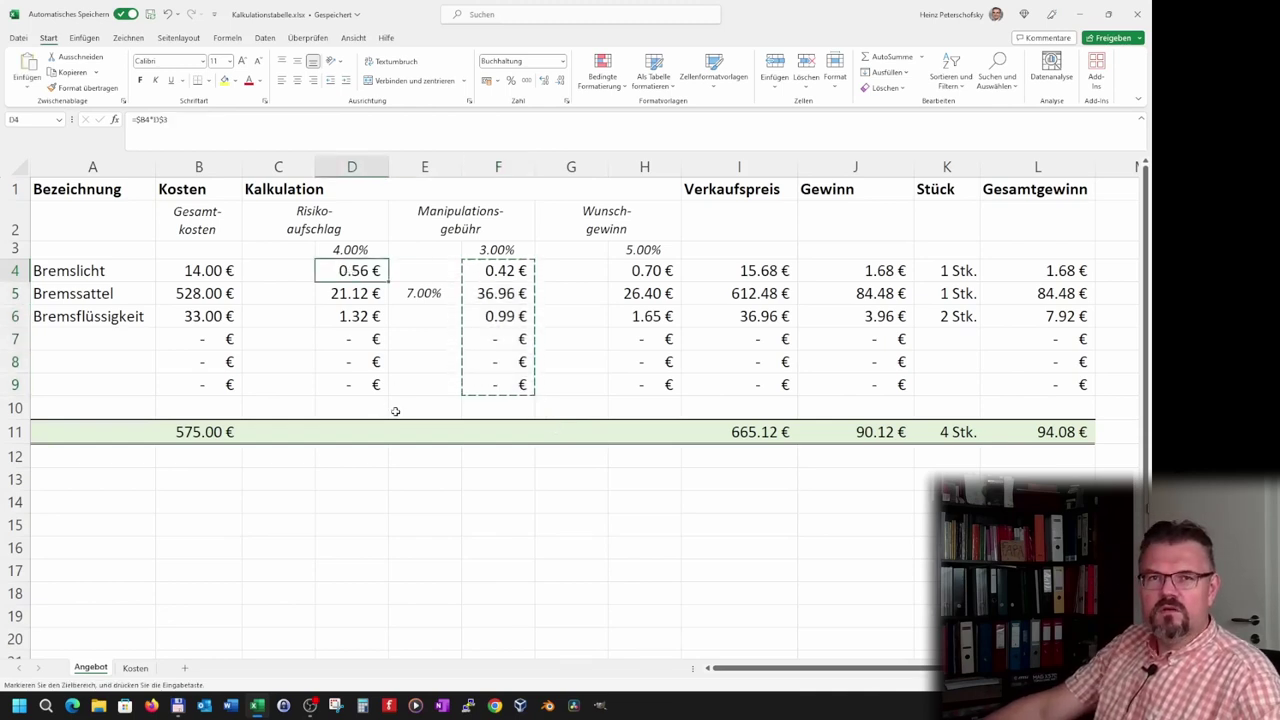
key(shift+Down)
key(shift+Down)
key(shift+Down)
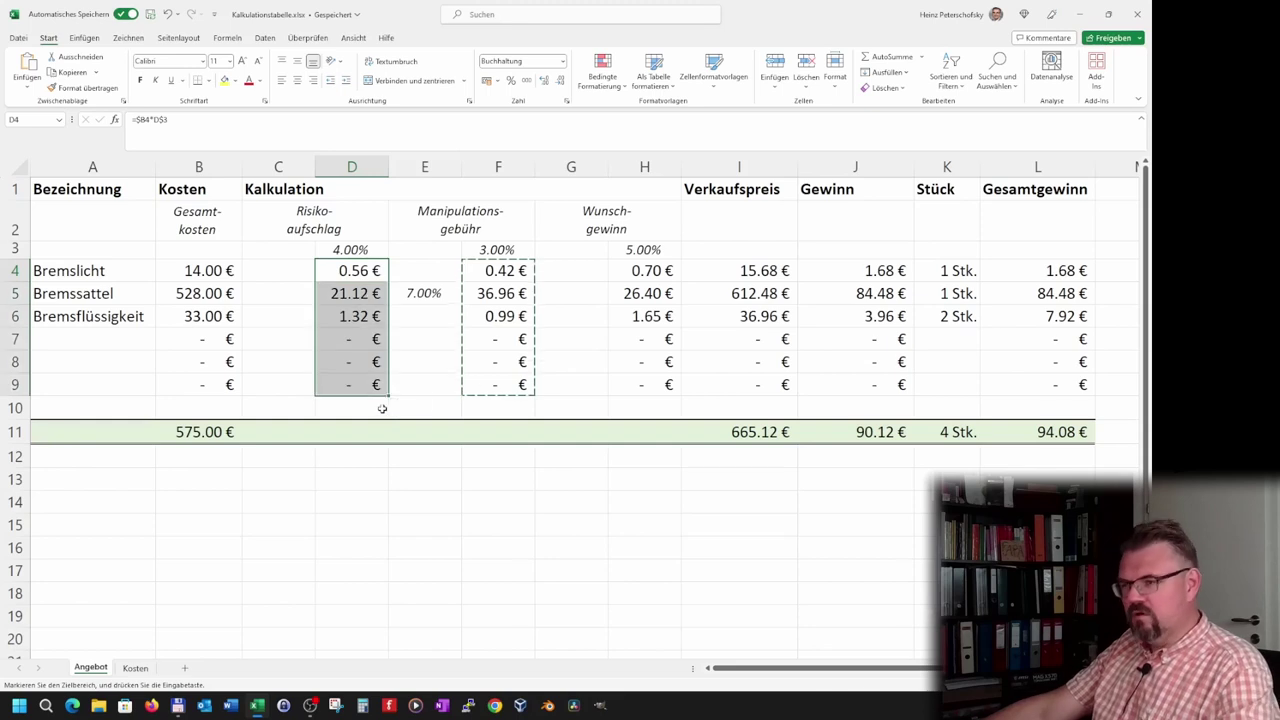
click(350, 385)
click(358, 262)
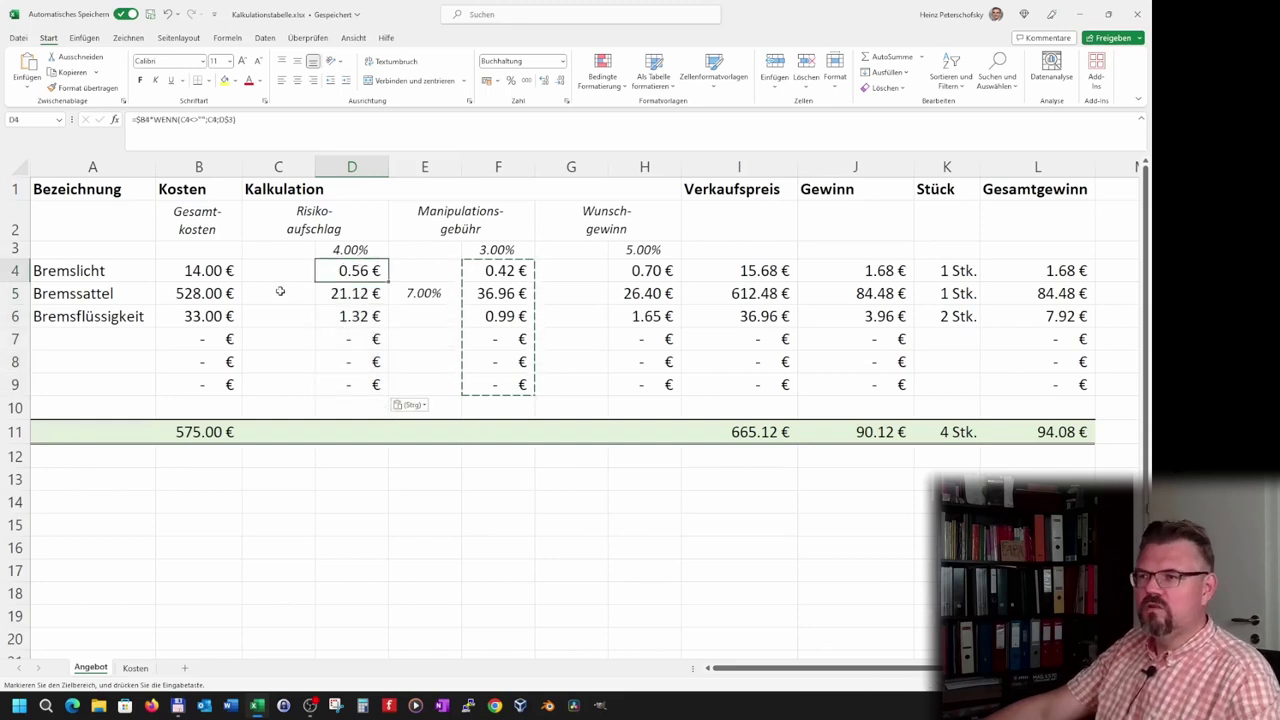
key(Left)
- Enter a test value of 5 in C4 and copy D3's percent format to C4:C9 and G4:G9
text(5)
key(Return)
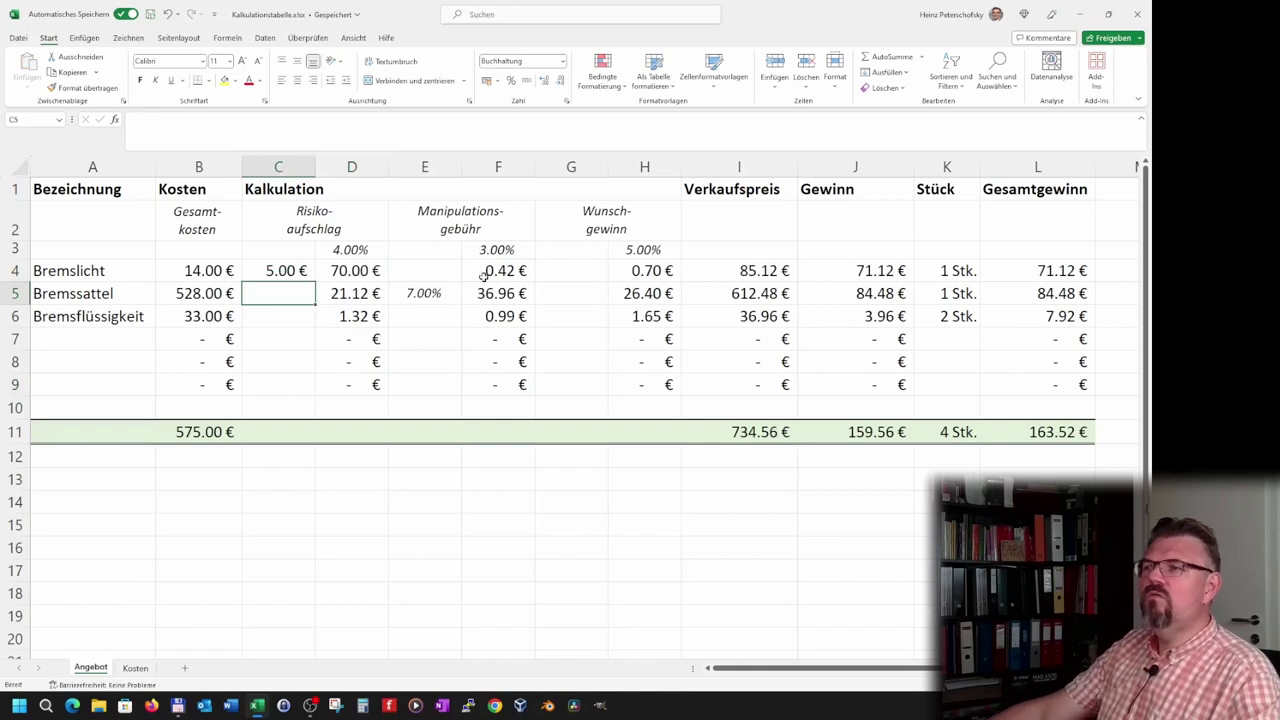
drag(395, 270, 430, 383)
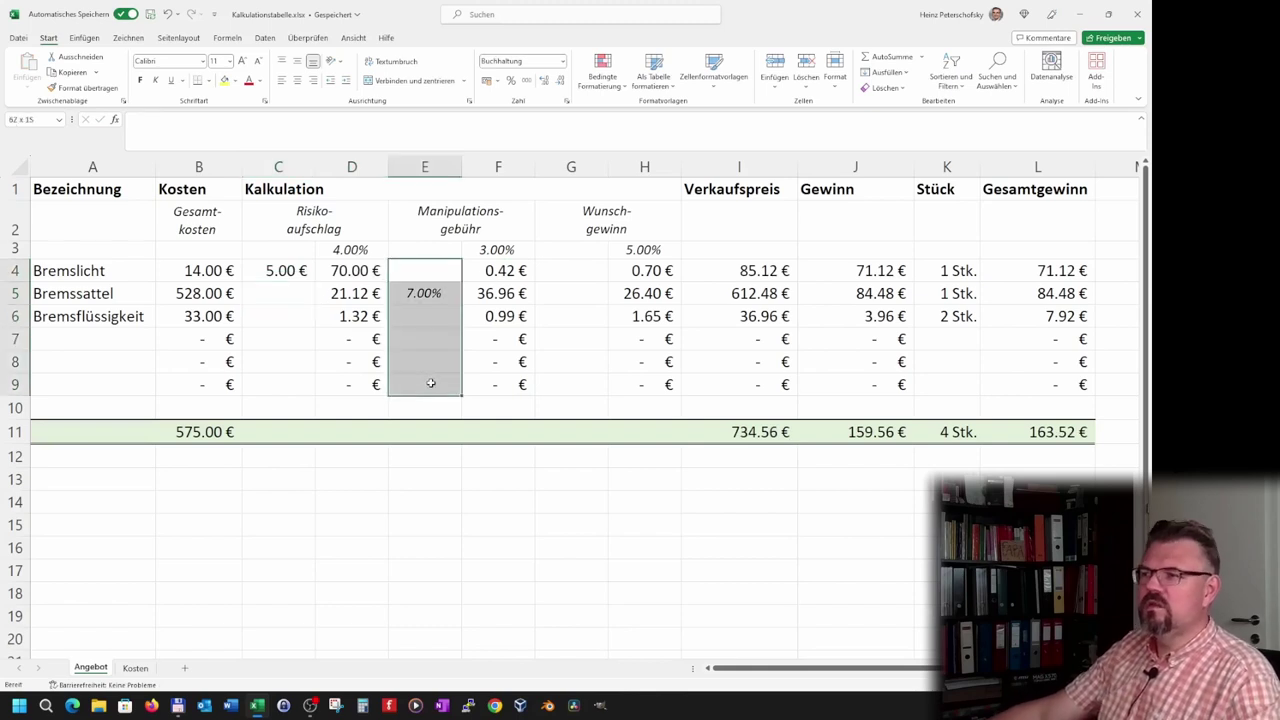
click(366, 249)
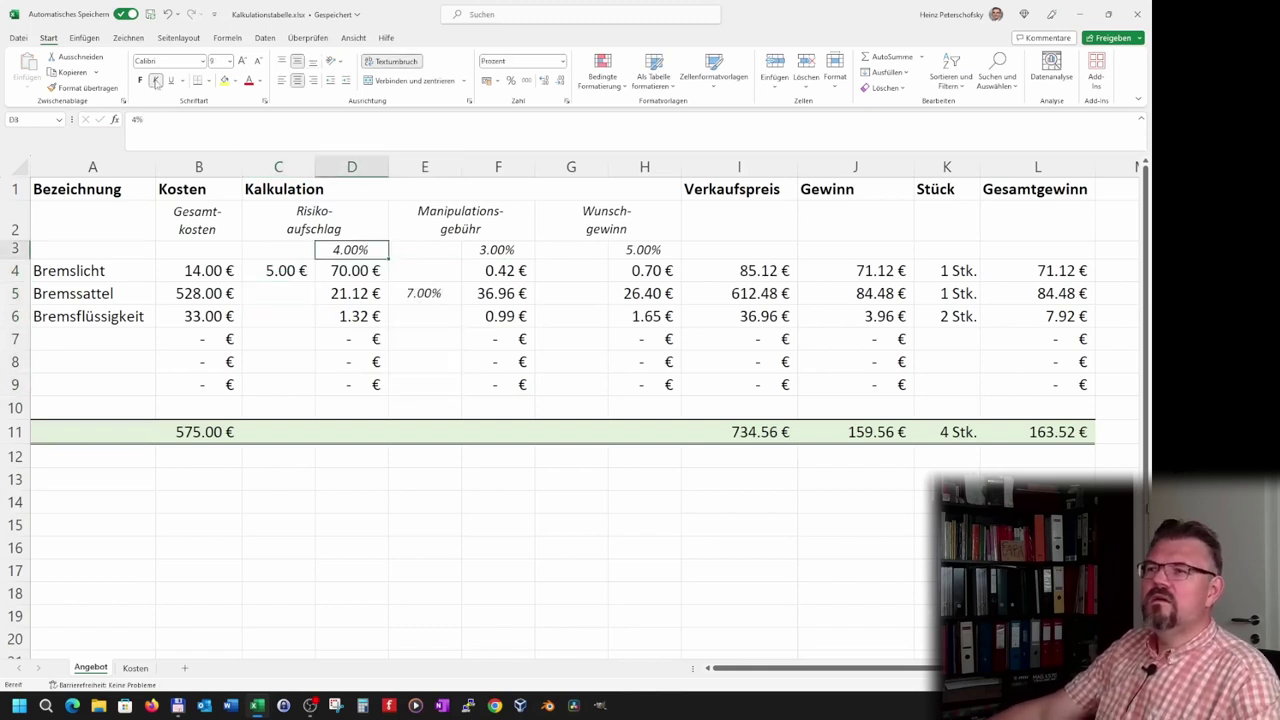
click(72, 88)
drag(282, 271, 278, 382)
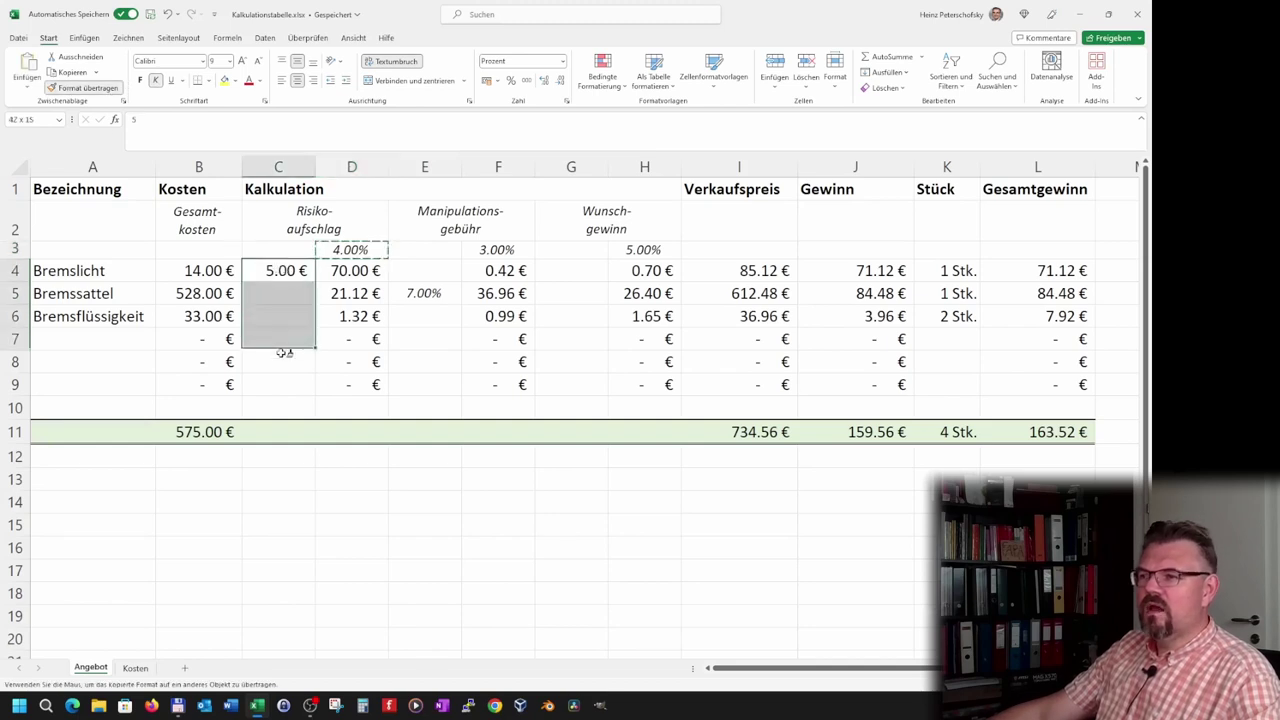
click(88, 89)
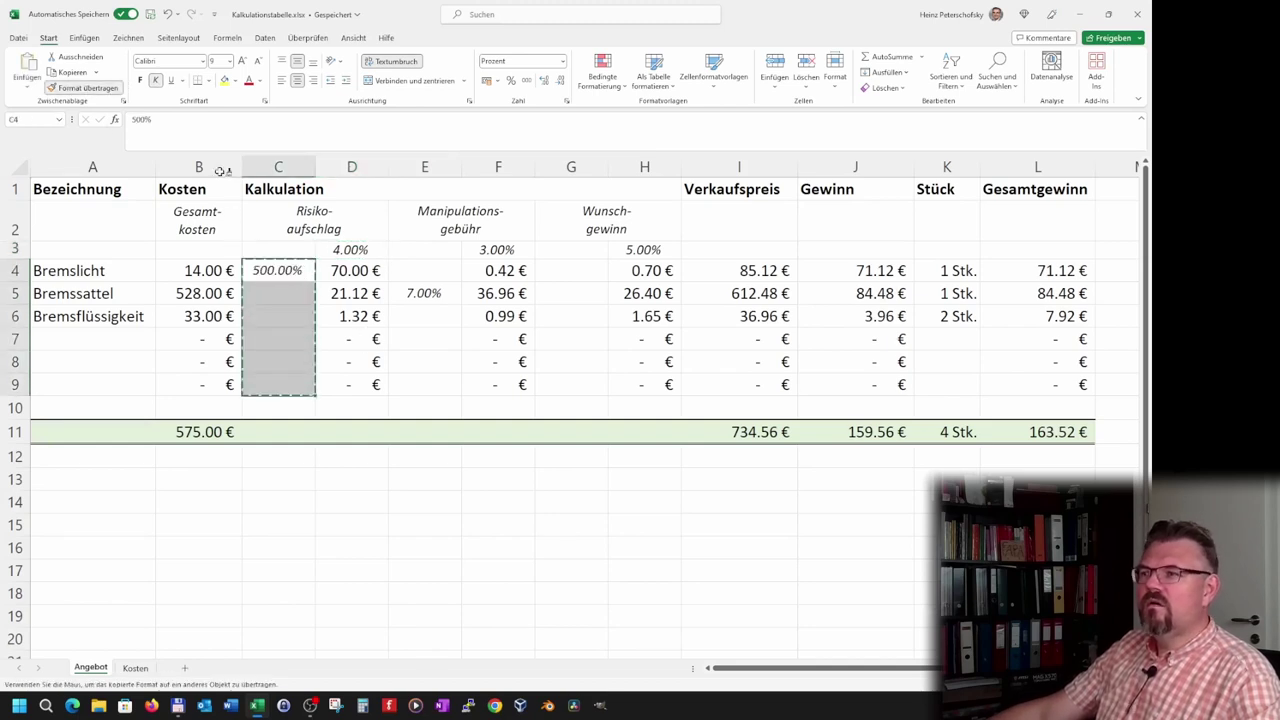
drag(565, 277, 571, 382)
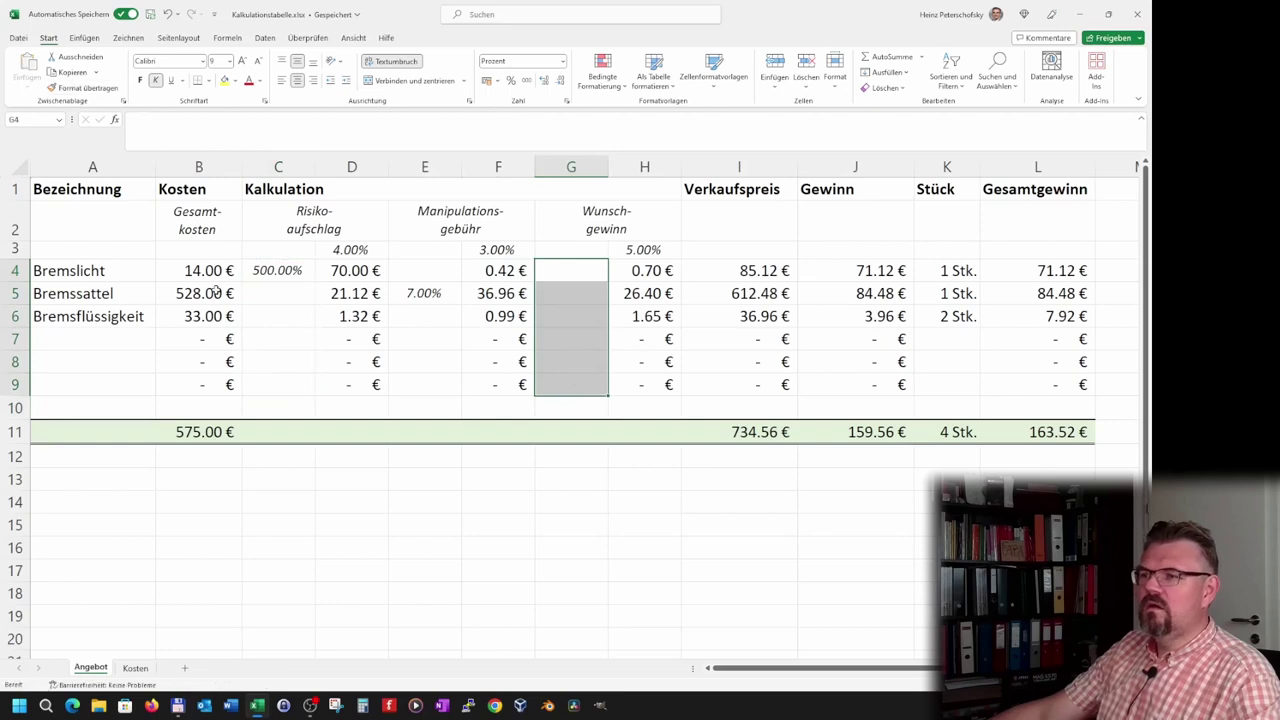
- Correct the C4 override from 500.00% to 5%
click(198, 293)
click(284, 271)
key(Left)
key(BackSpace)
key(BackSpace)
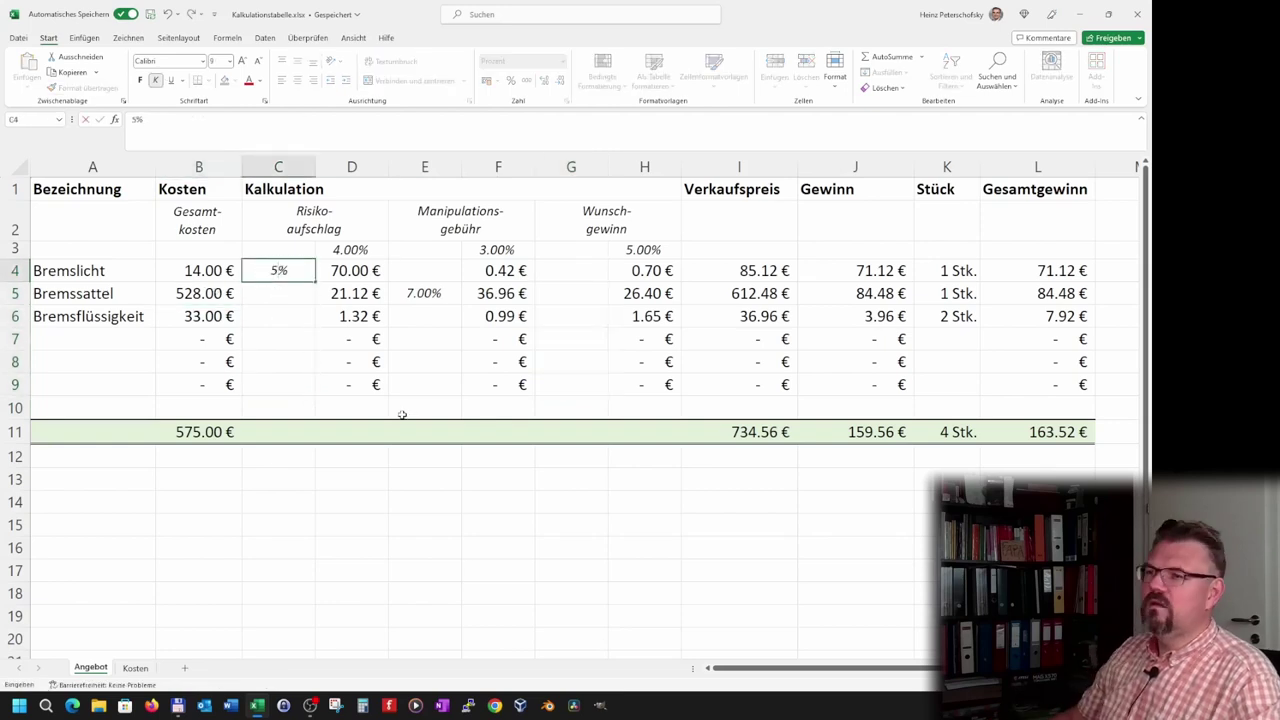
key(ctrl+Return)
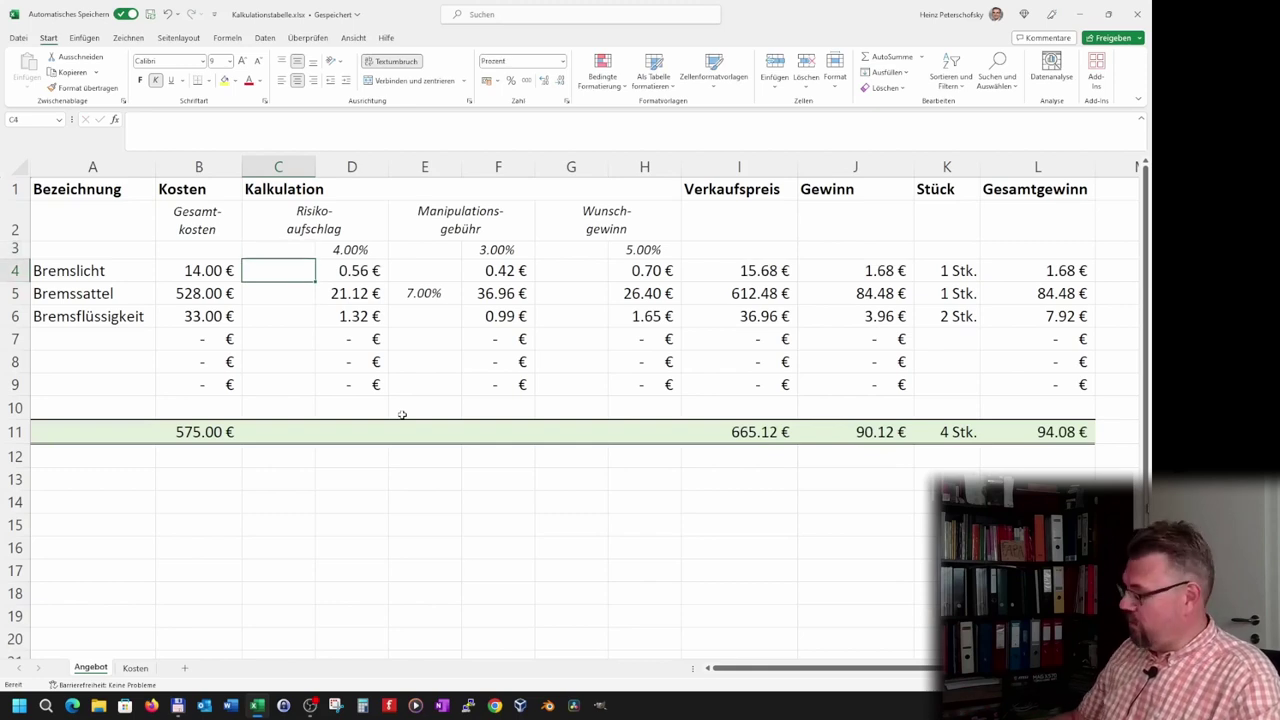
text(5%)
key(ctrl+Return)
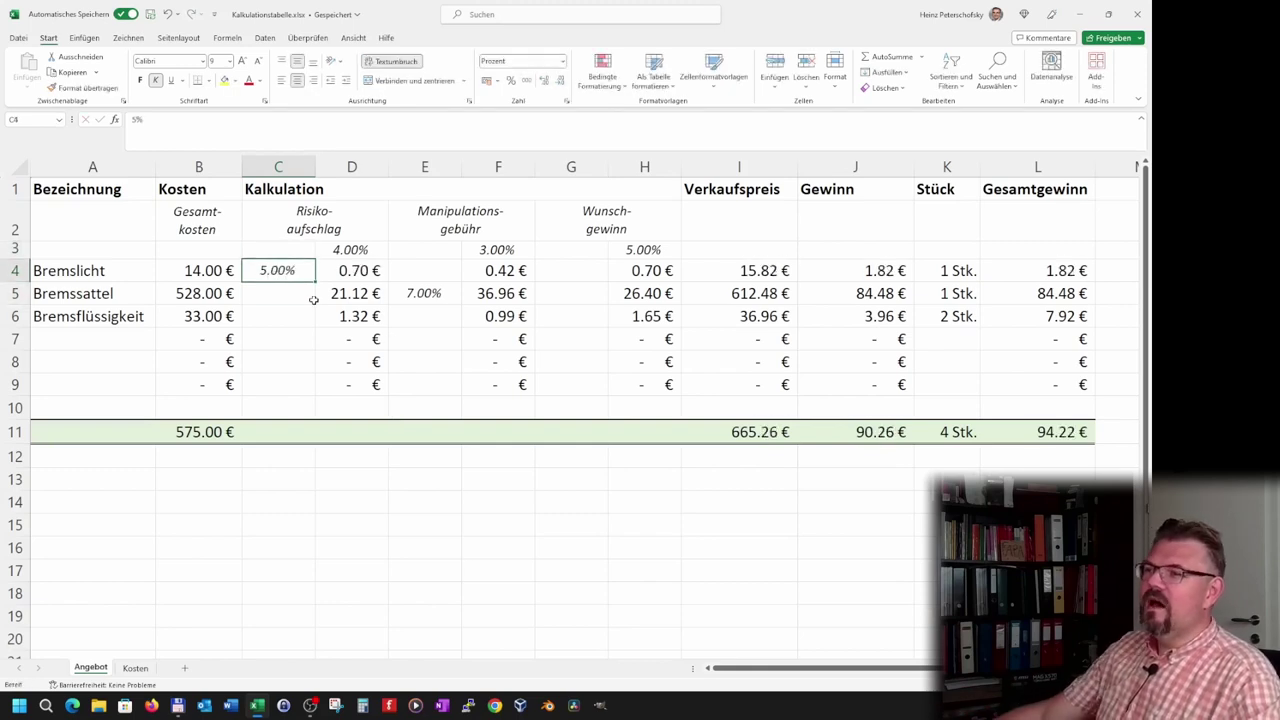
- Review D5's WENN formula references without changing it
click(345, 290)
click(281, 121)
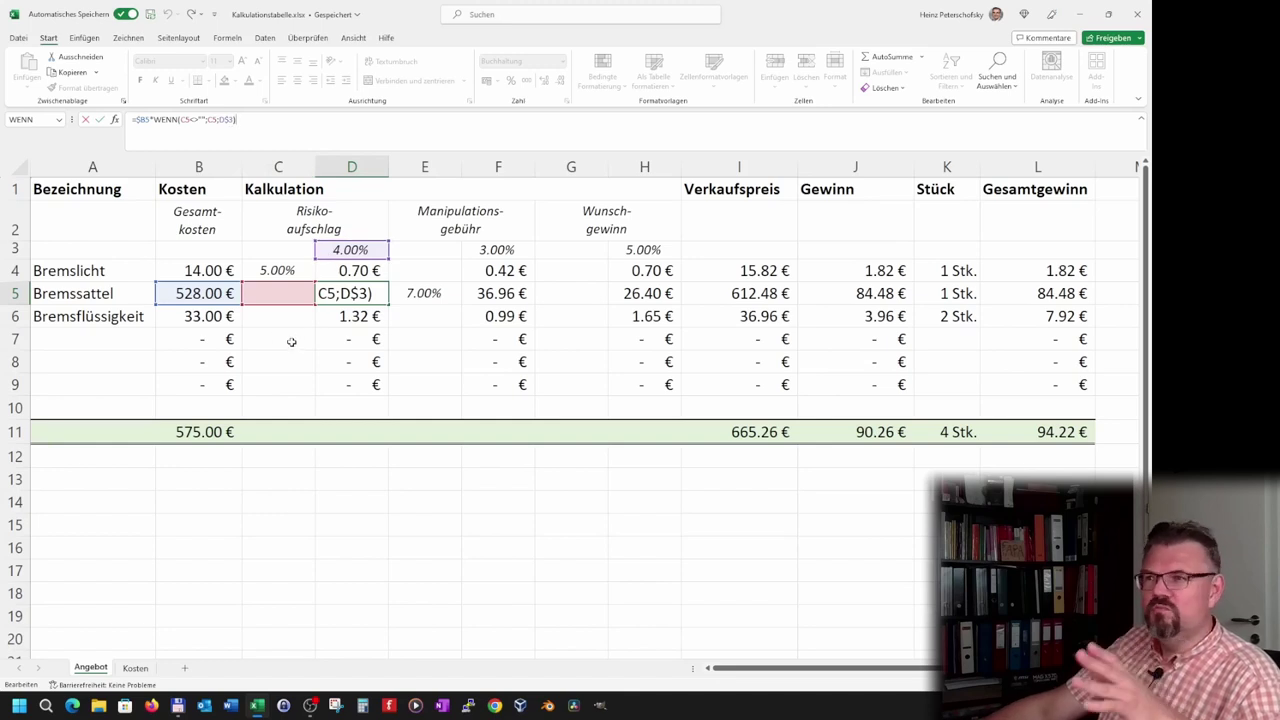
key(Return)
- Paste the F4:F9 WENN override formulas into the Wunschgewinn cells H4:H9
click(459, 353)
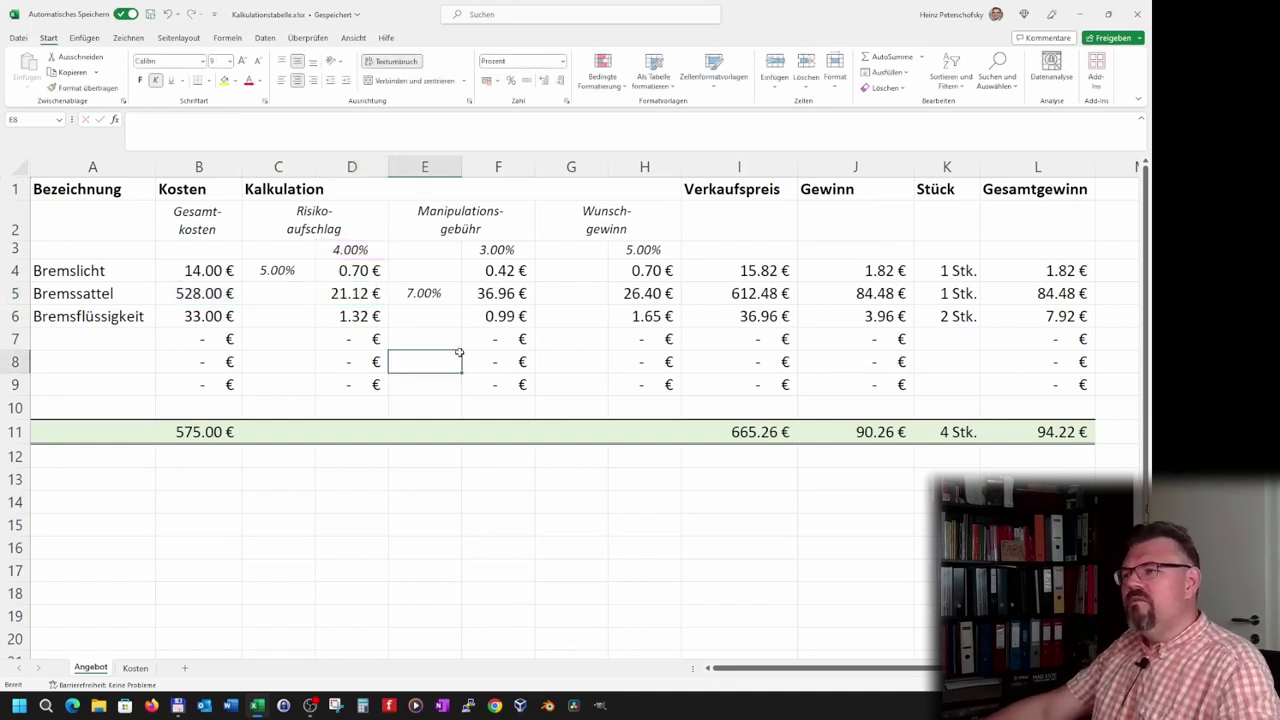
drag(505, 277, 508, 377)
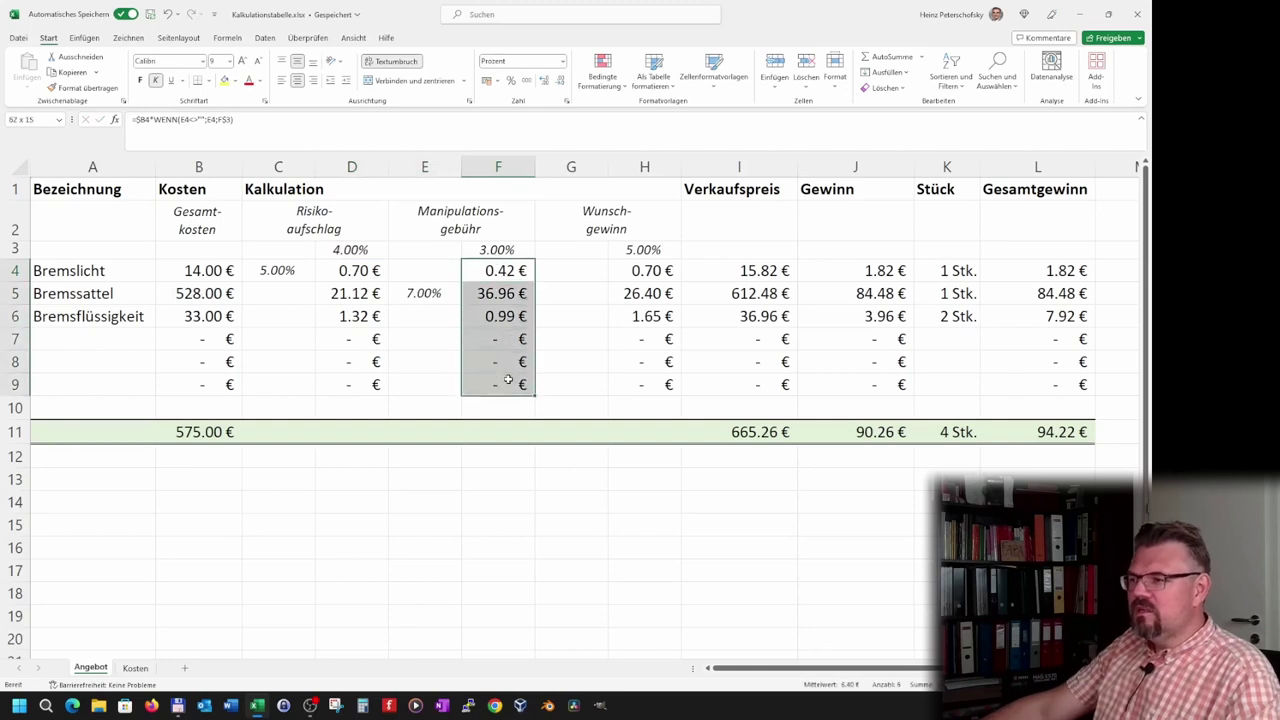
key(ctrl+c)
click(631, 274)
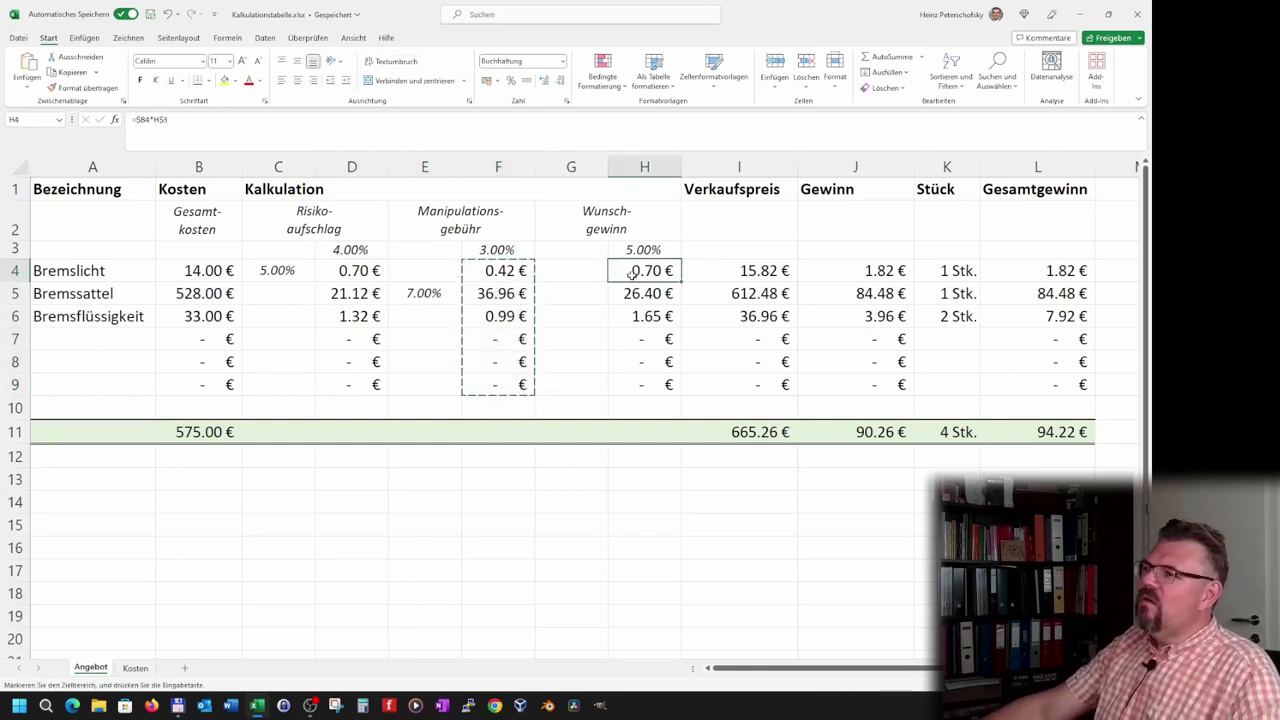
right_click(636, 272)
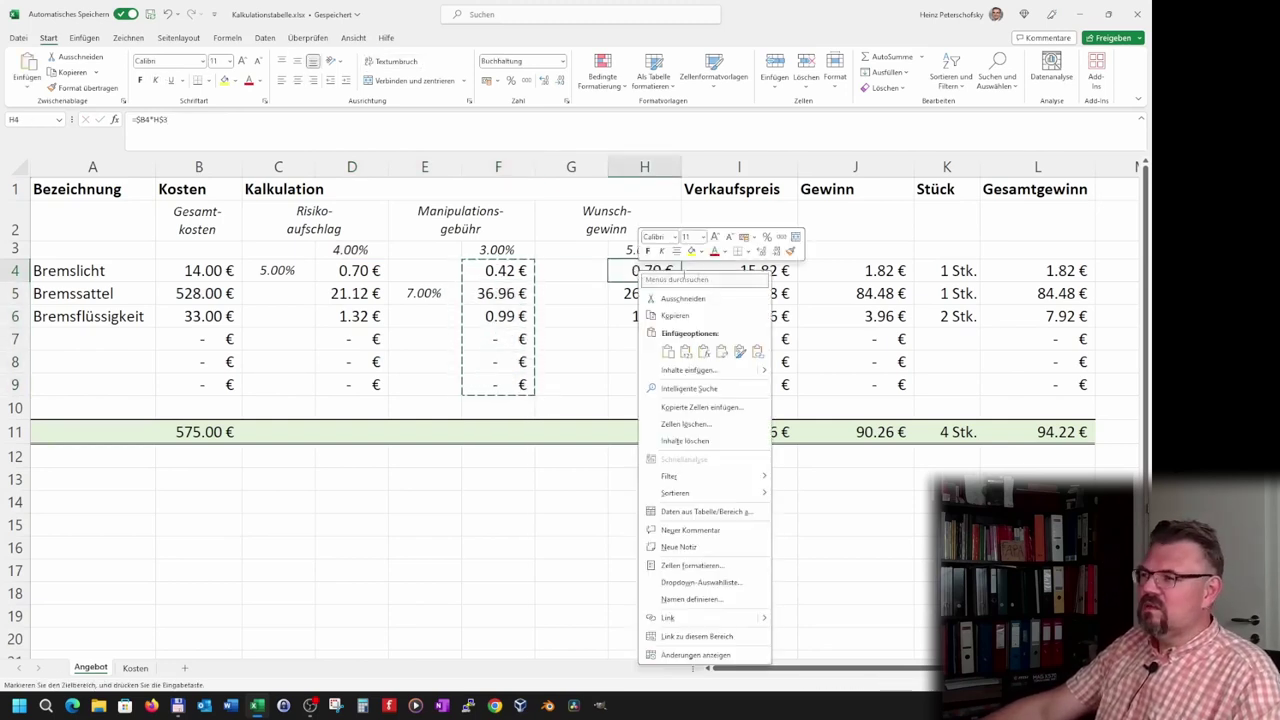
click(703, 353)
- Check the formulas in H4 and H6 reference column G overrides and the H3 default
click(598, 345)
click(644, 271)
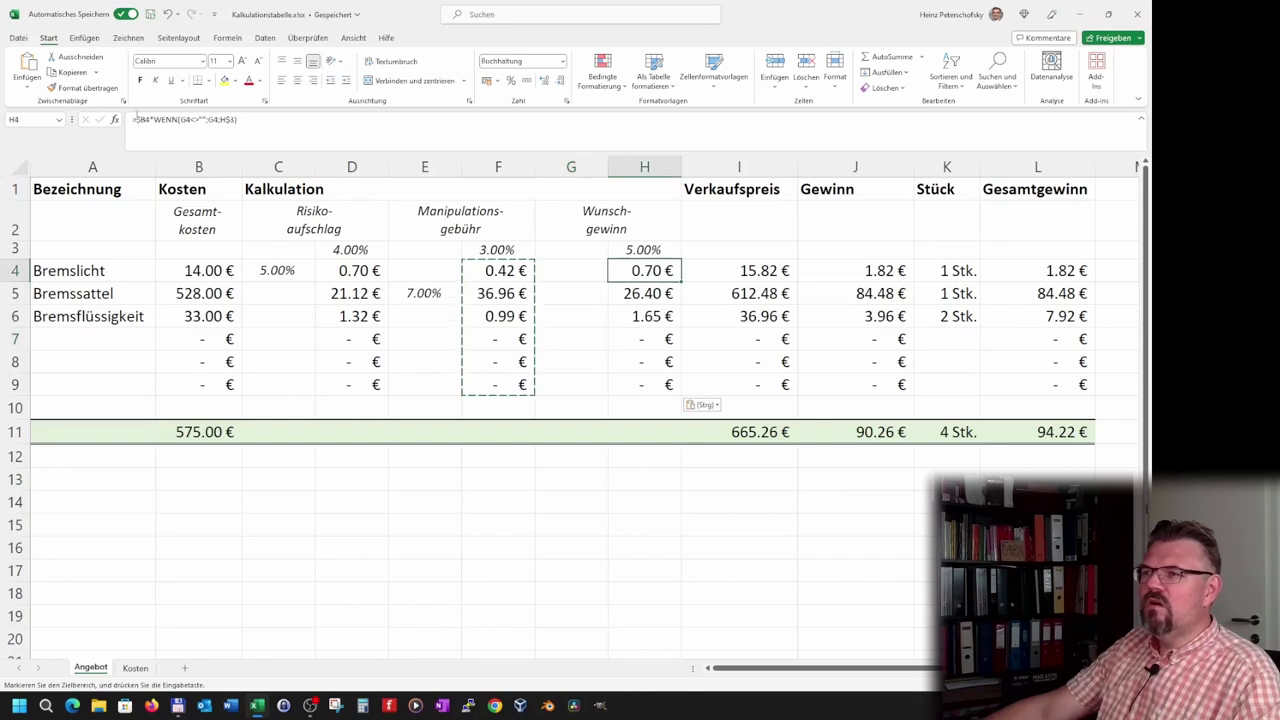
click(246, 119)
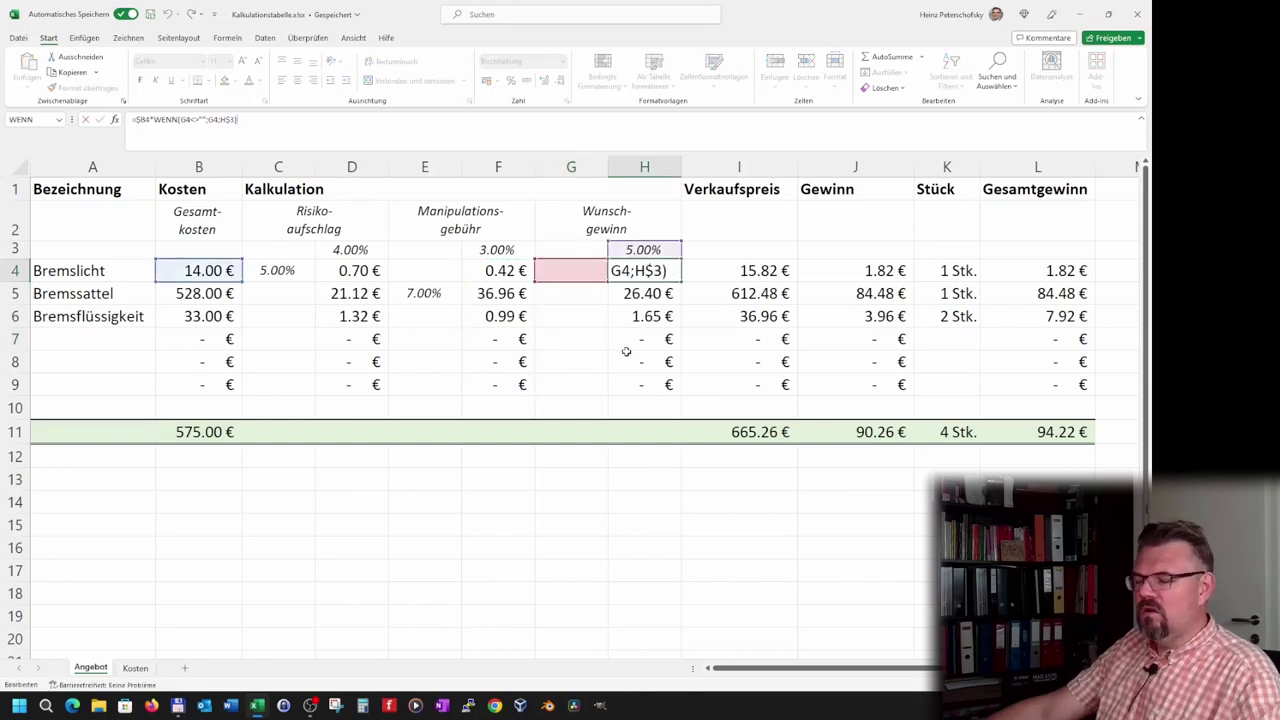
key(Escape)
key(Down)
key(Down)
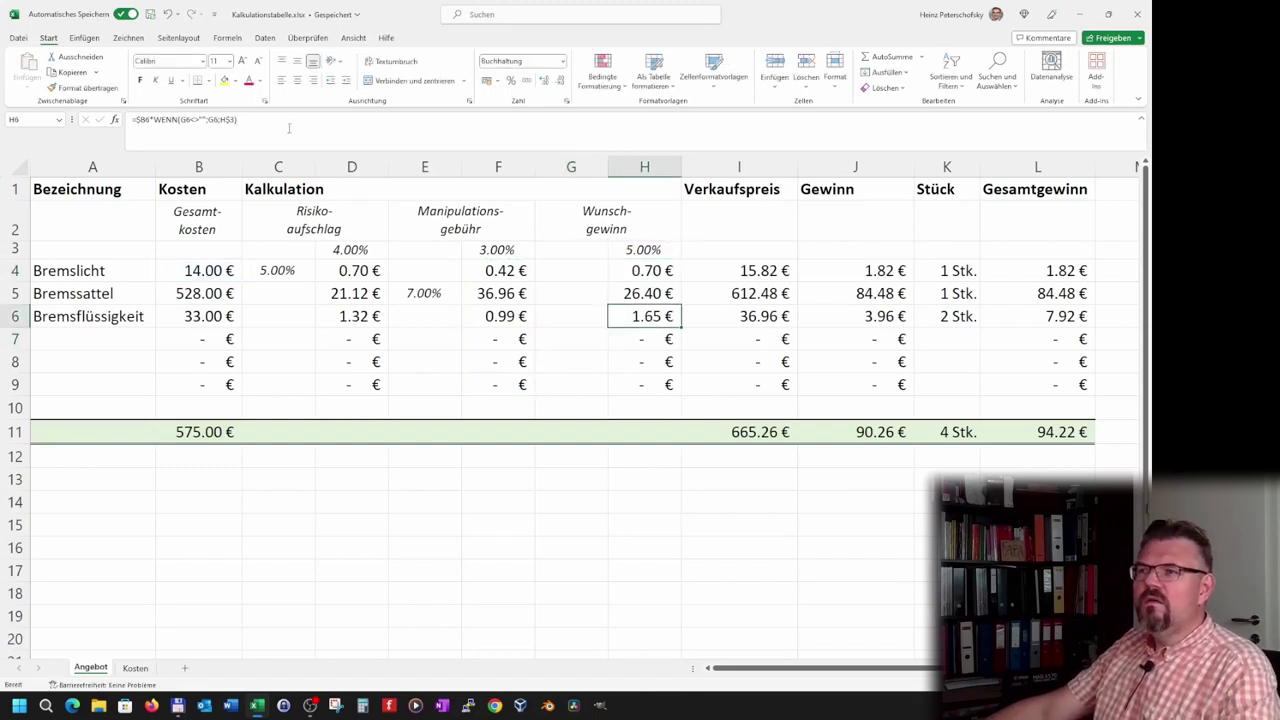
click(289, 128)
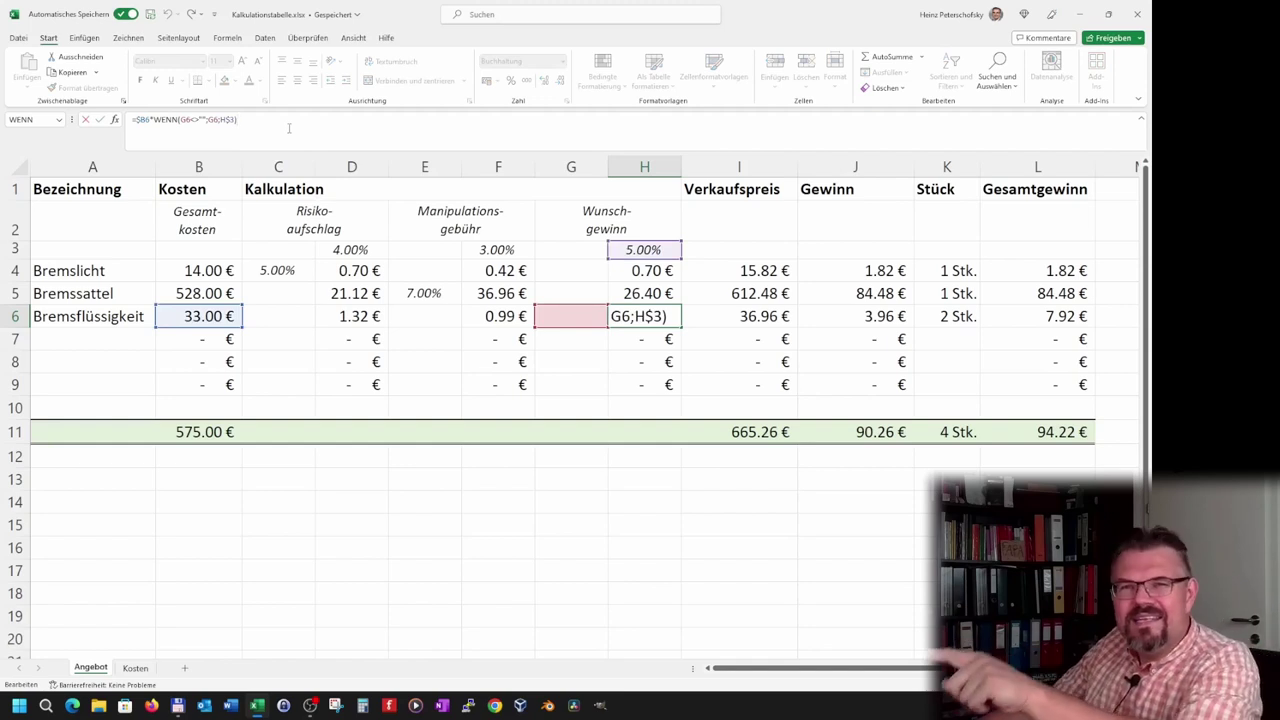
key(Escape)
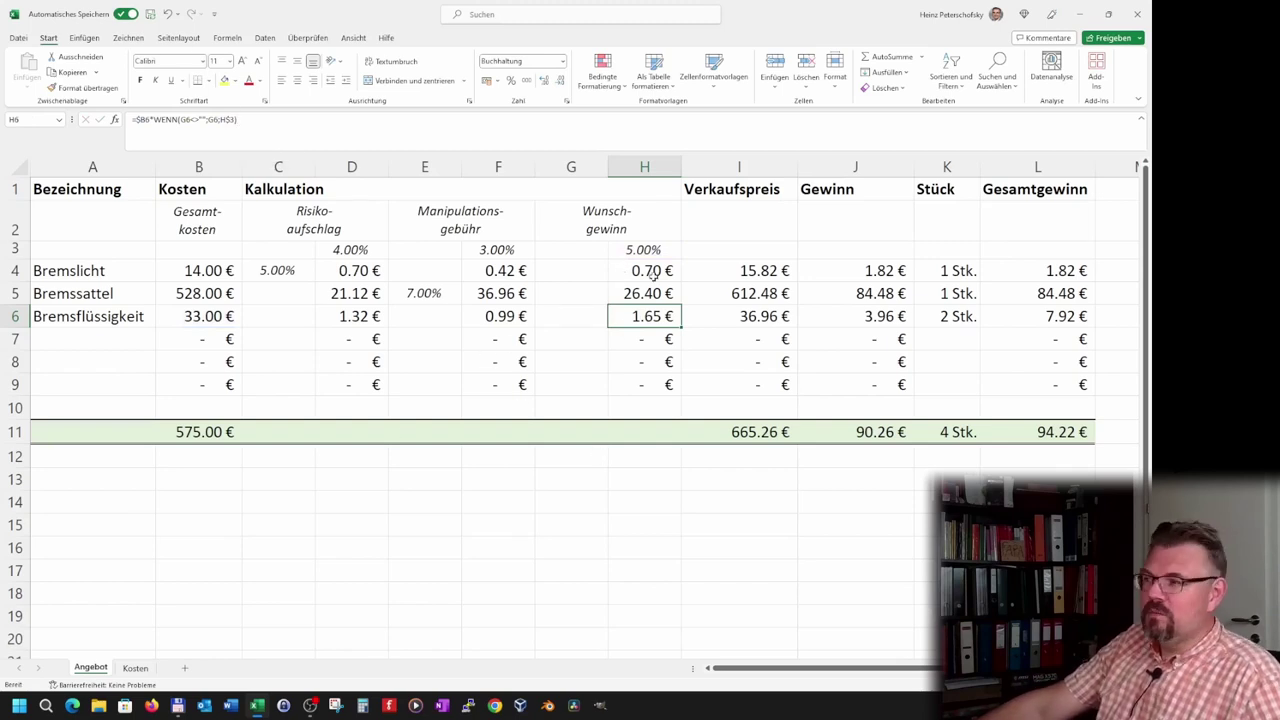
- Bold the Wunschgewinn amounts H4:H9 and temporarily fill D4:D9 yellow
drag(634, 271, 648, 383)
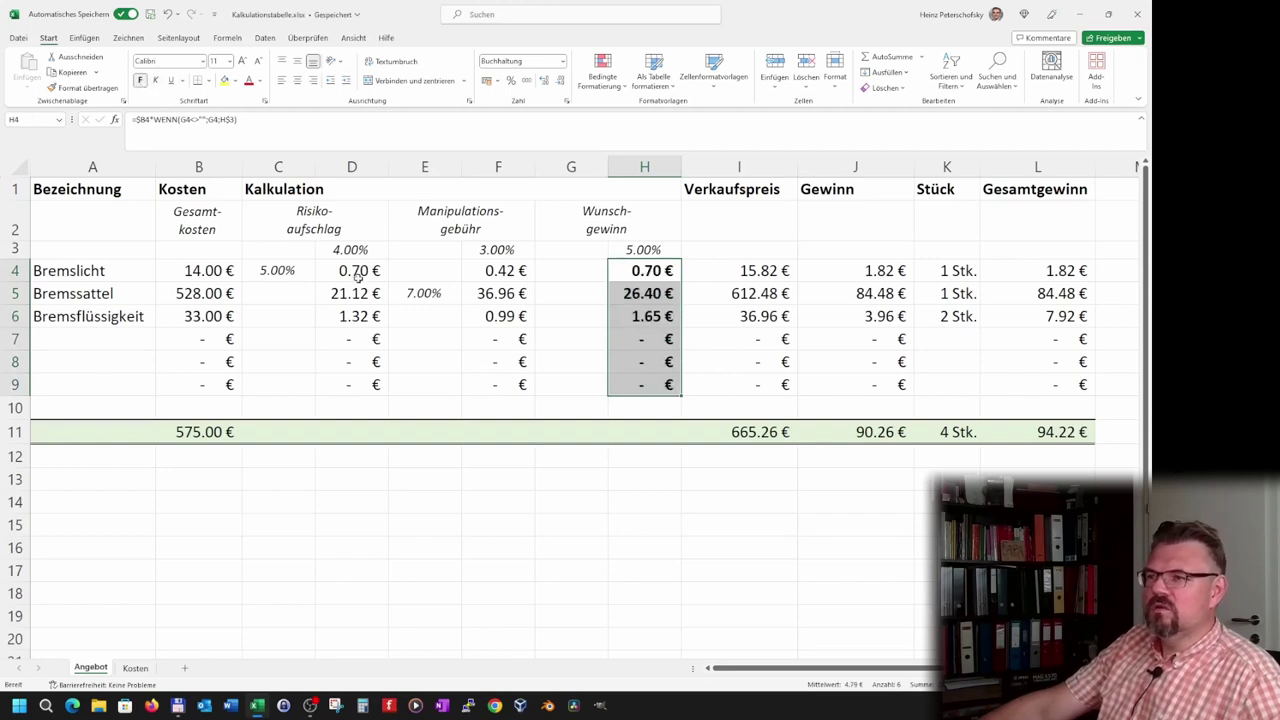
drag(357, 276, 385, 390)
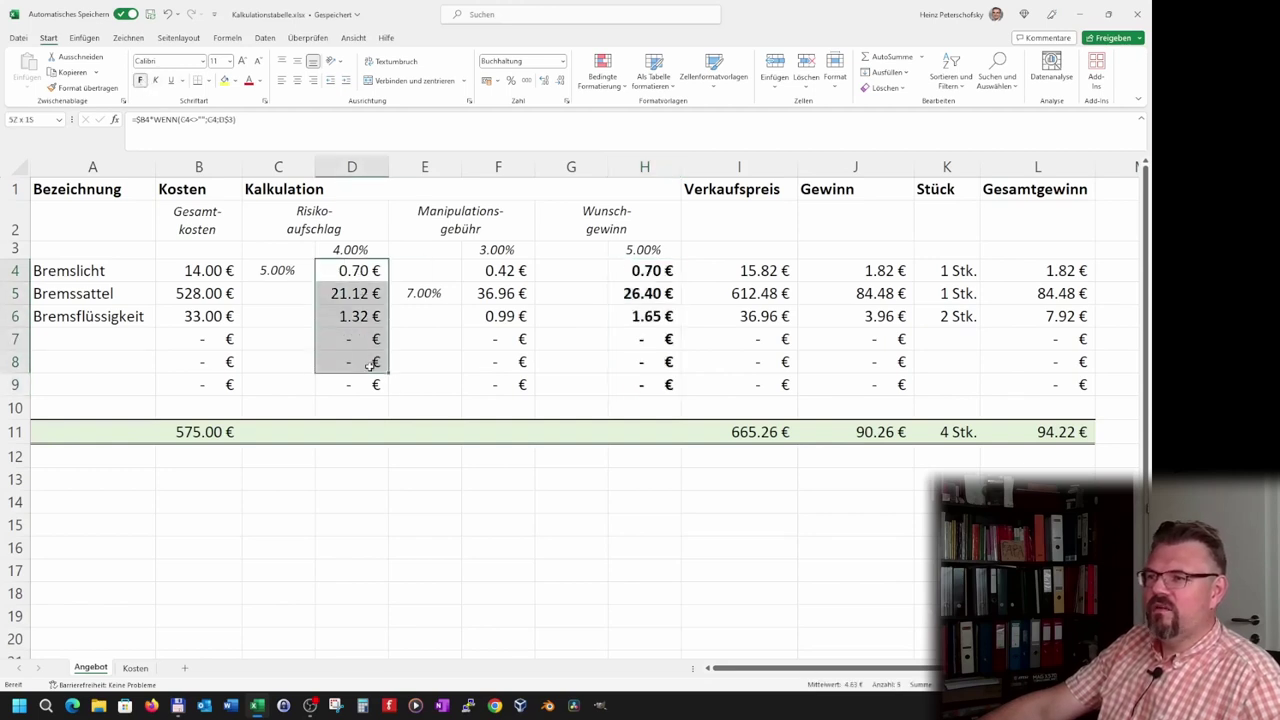
click(226, 82)
click(498, 339)
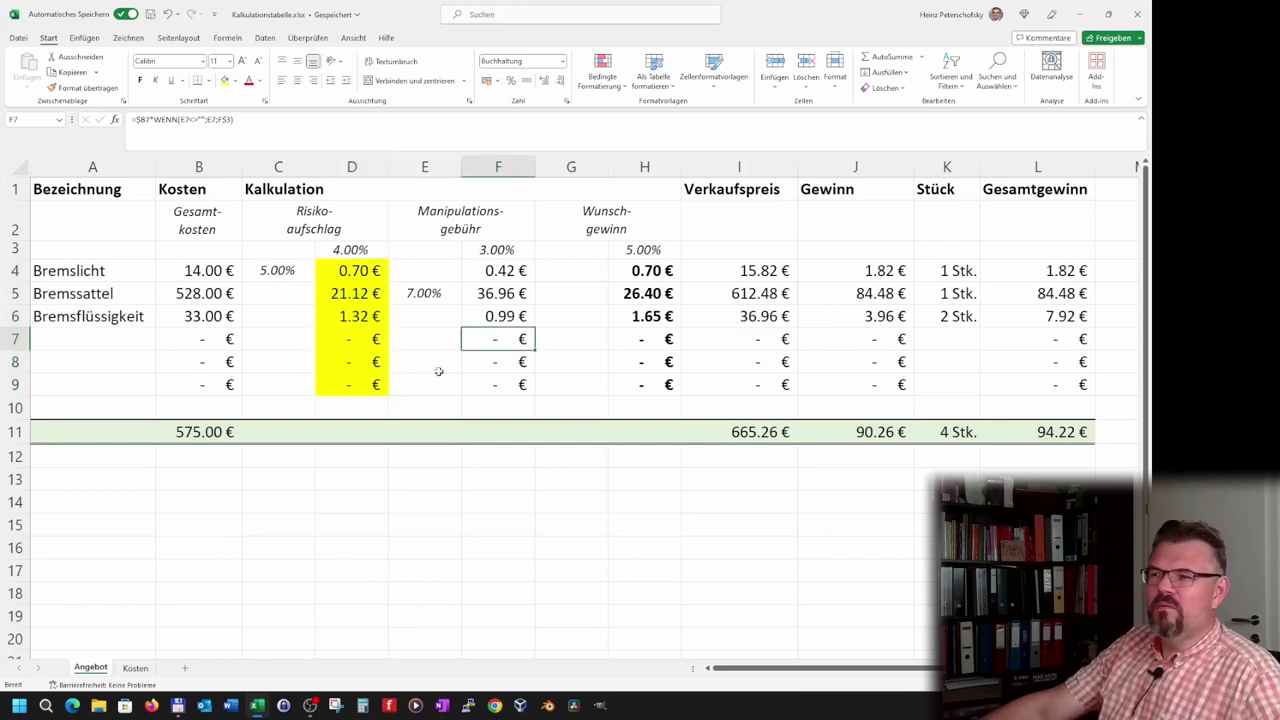
- Repaste F4:F9's formulas and formatting over D4:D9, removing the yellow fill
drag(488, 271, 504, 379)
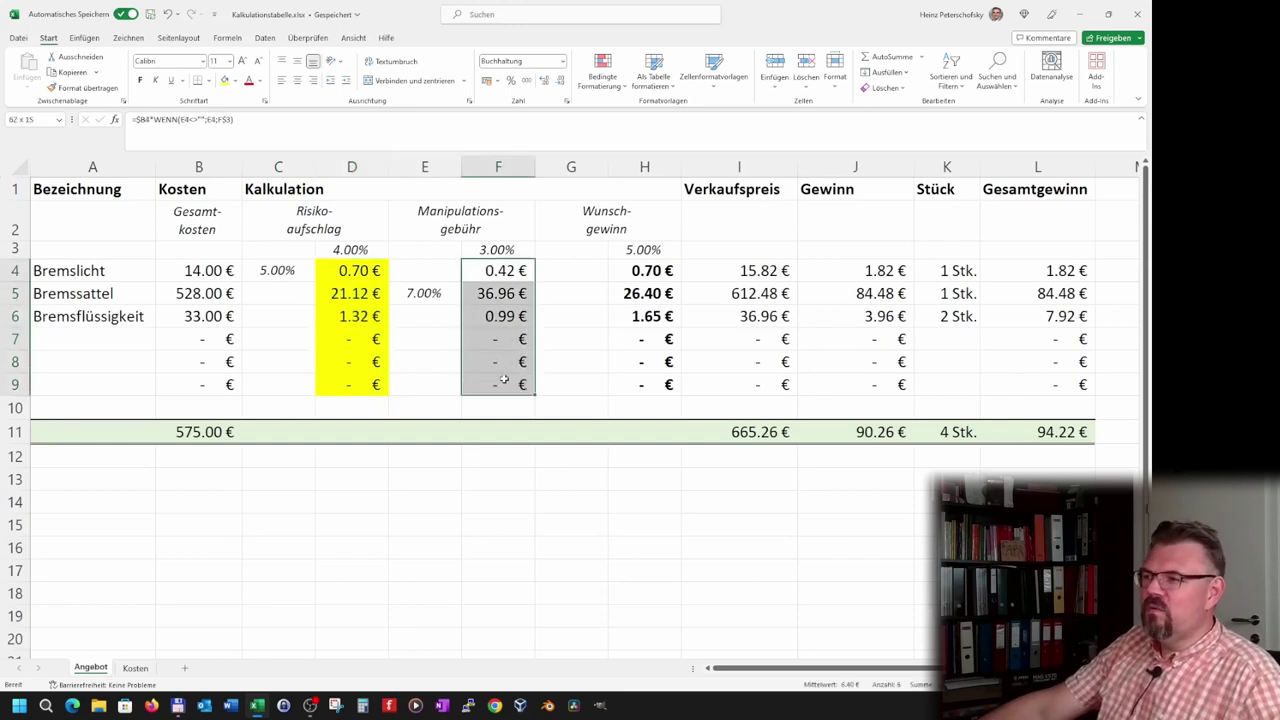
key(ctrl+c)
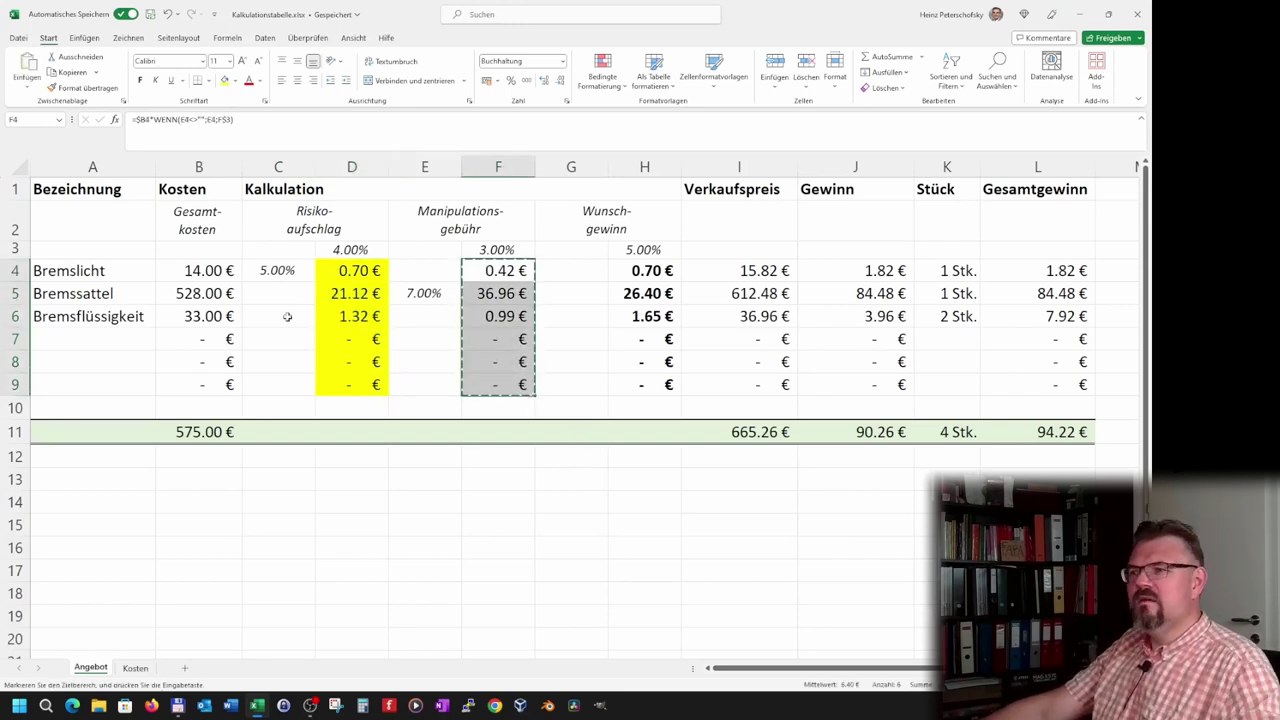
click(346, 270)
key(ctrl+v)
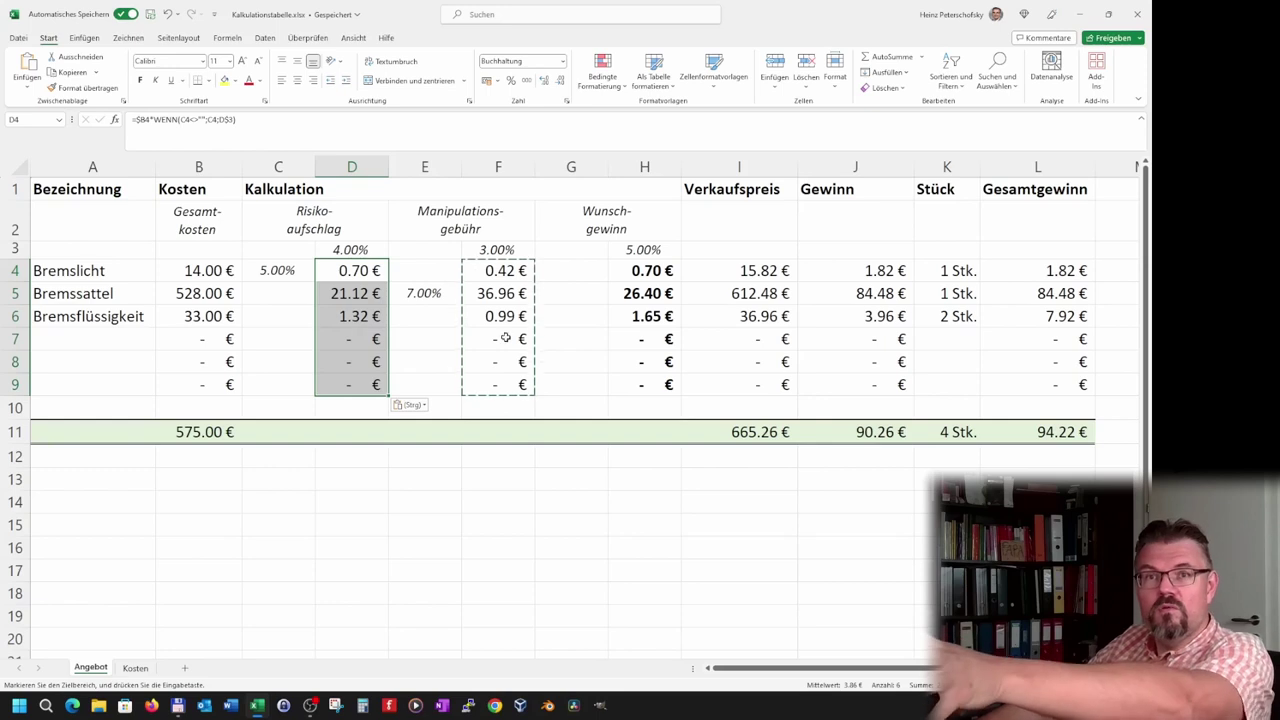
- Remove bold from the Wunschgewinn amounts H4:H9 and check the formula in H5
click(660, 270)
right_click(660, 272)
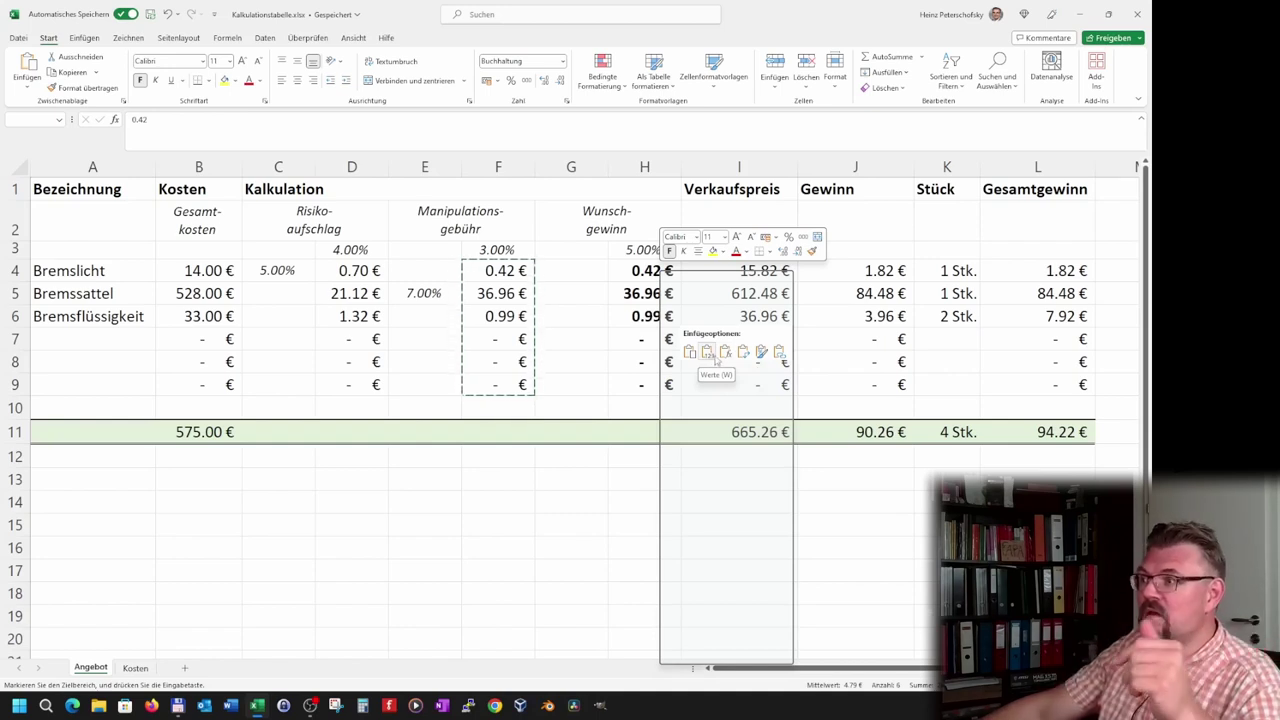
key(Escape)
click(640, 362)
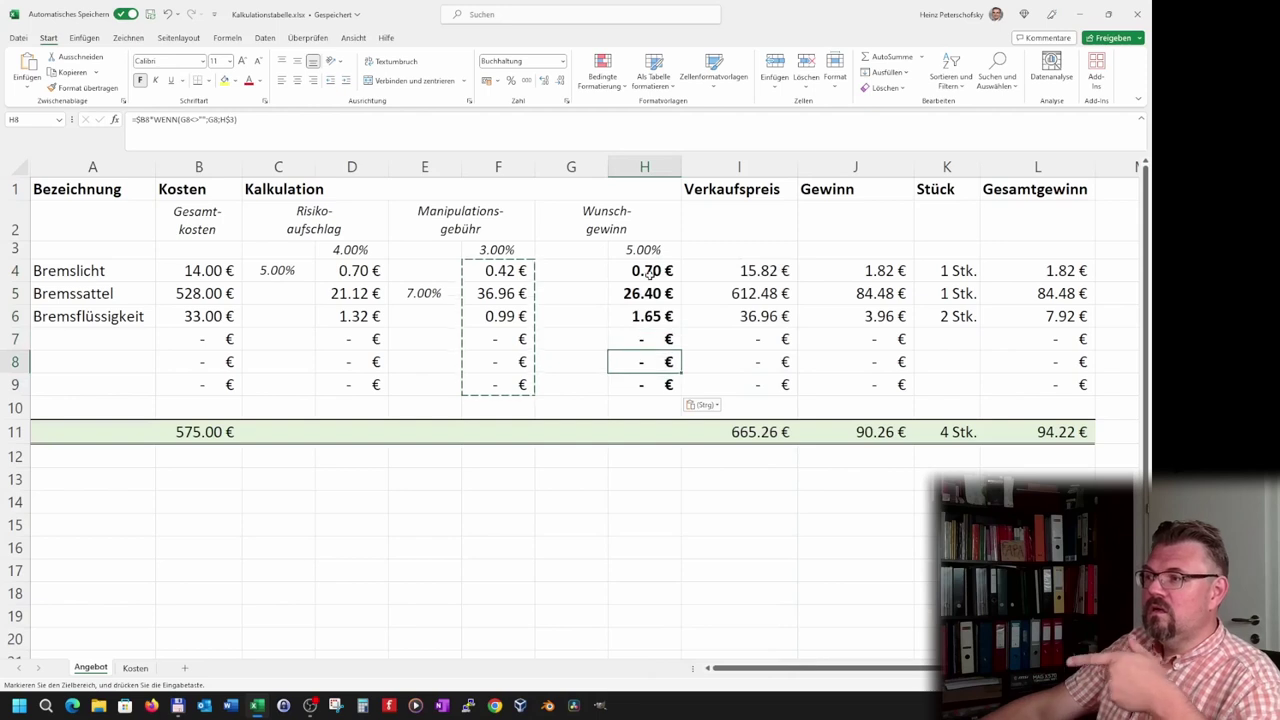
drag(650, 270, 668, 383)
click(640, 326)
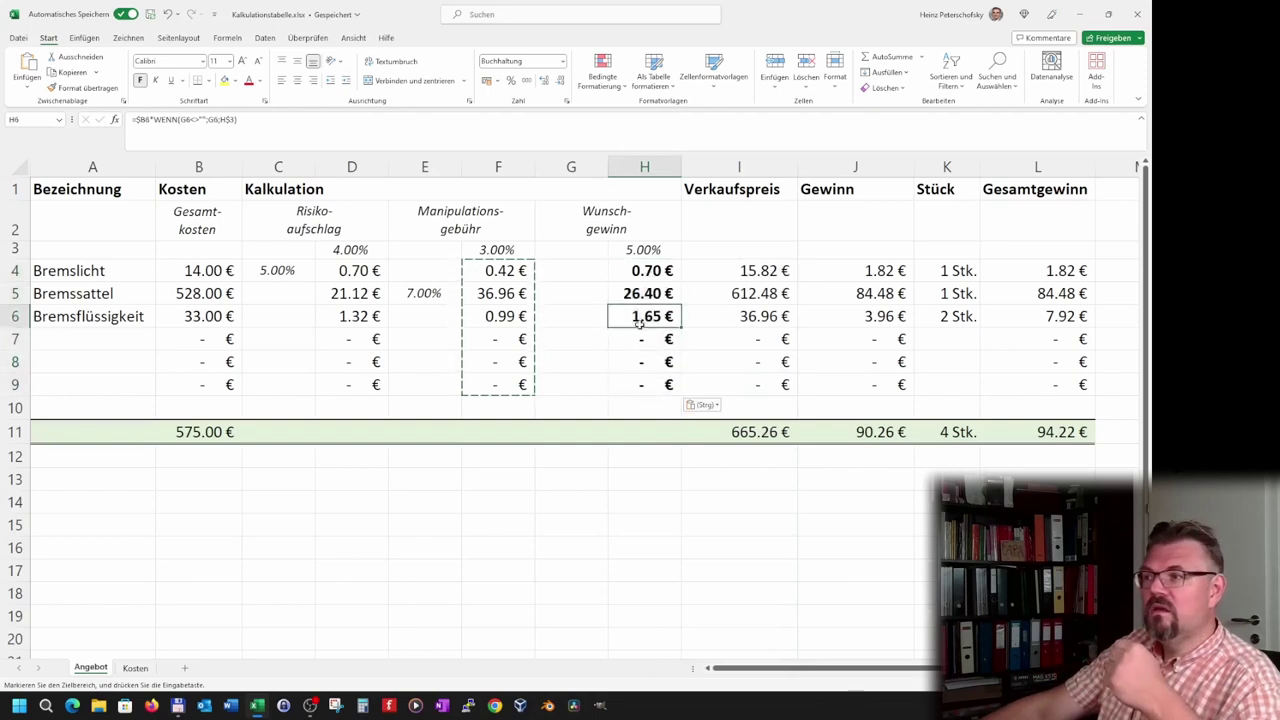
click(637, 293)
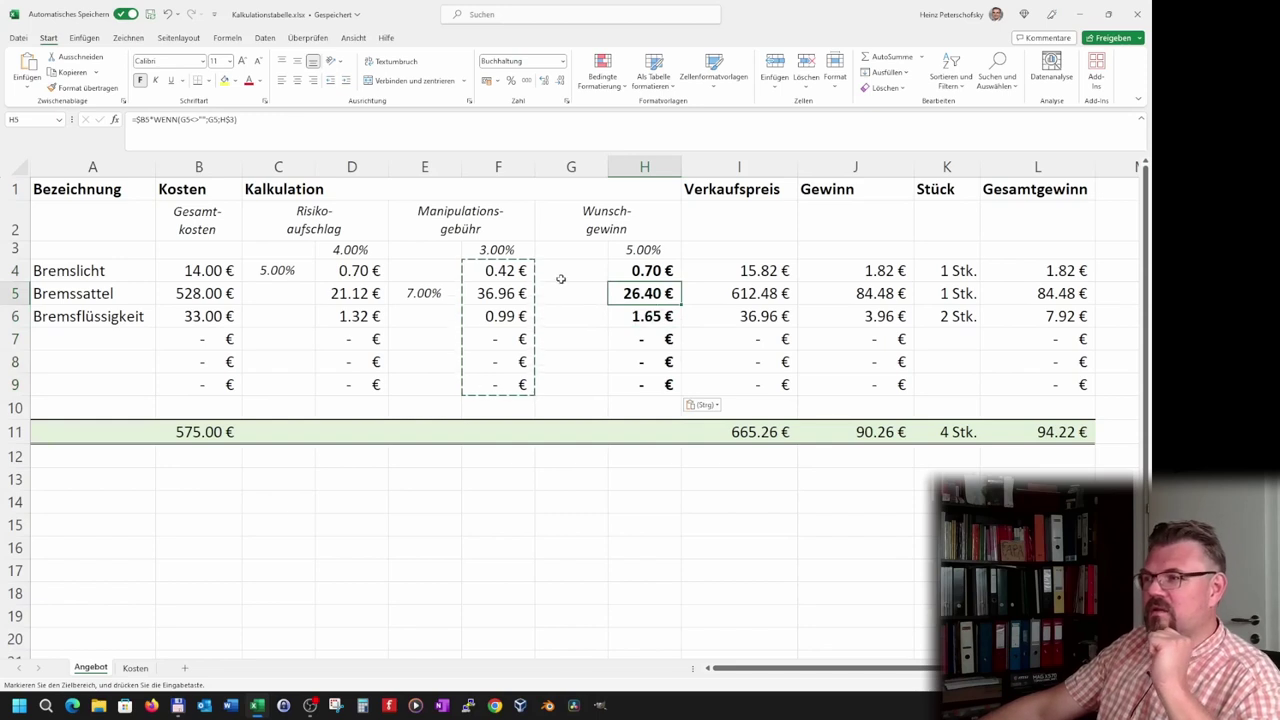
drag(655, 282, 600, 390)
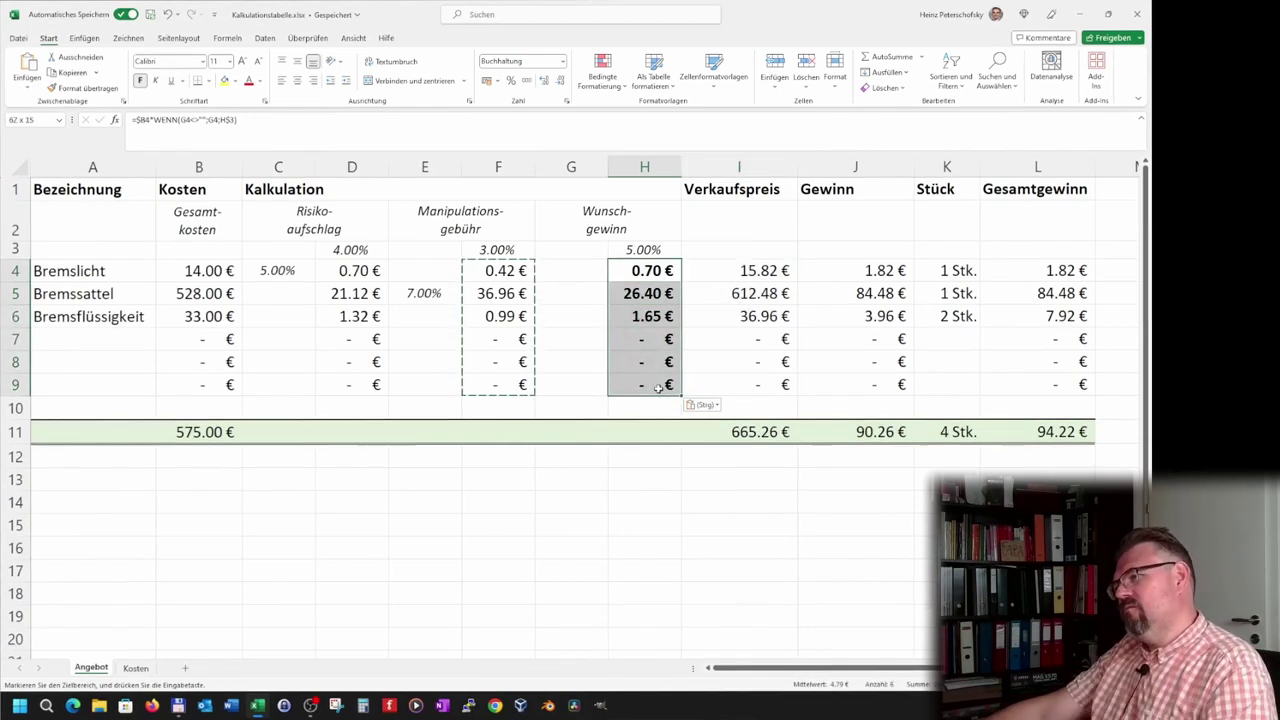
- Set a 60% Wunschgewinn override in G6, making Bremsflüssigkeit's amount 19.80 €
click(598, 388)
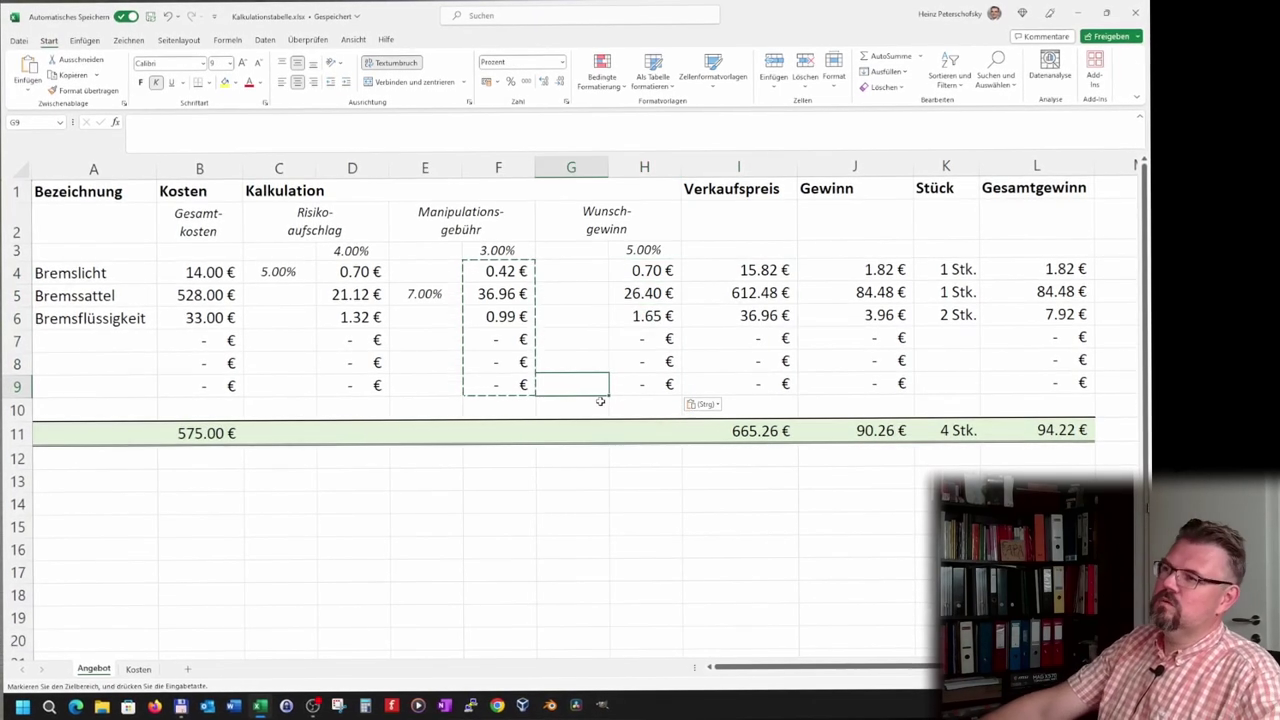
click(563, 325)
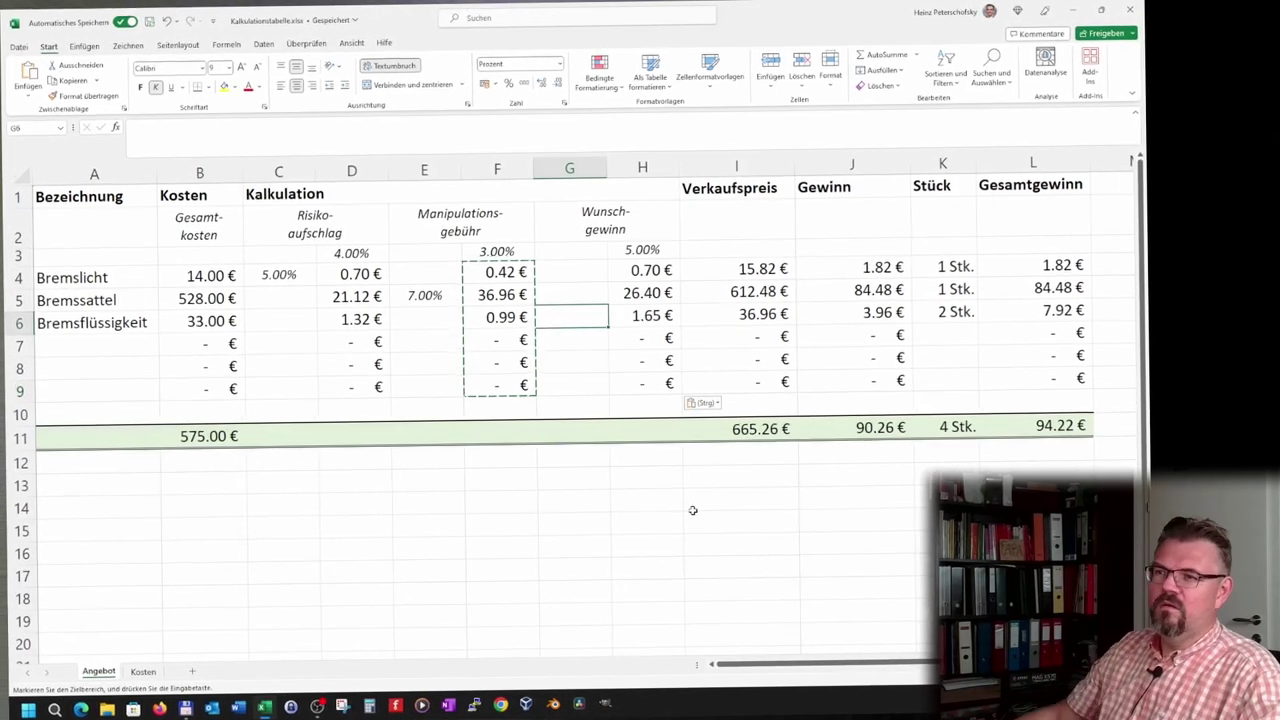
text(60)
key(Return)
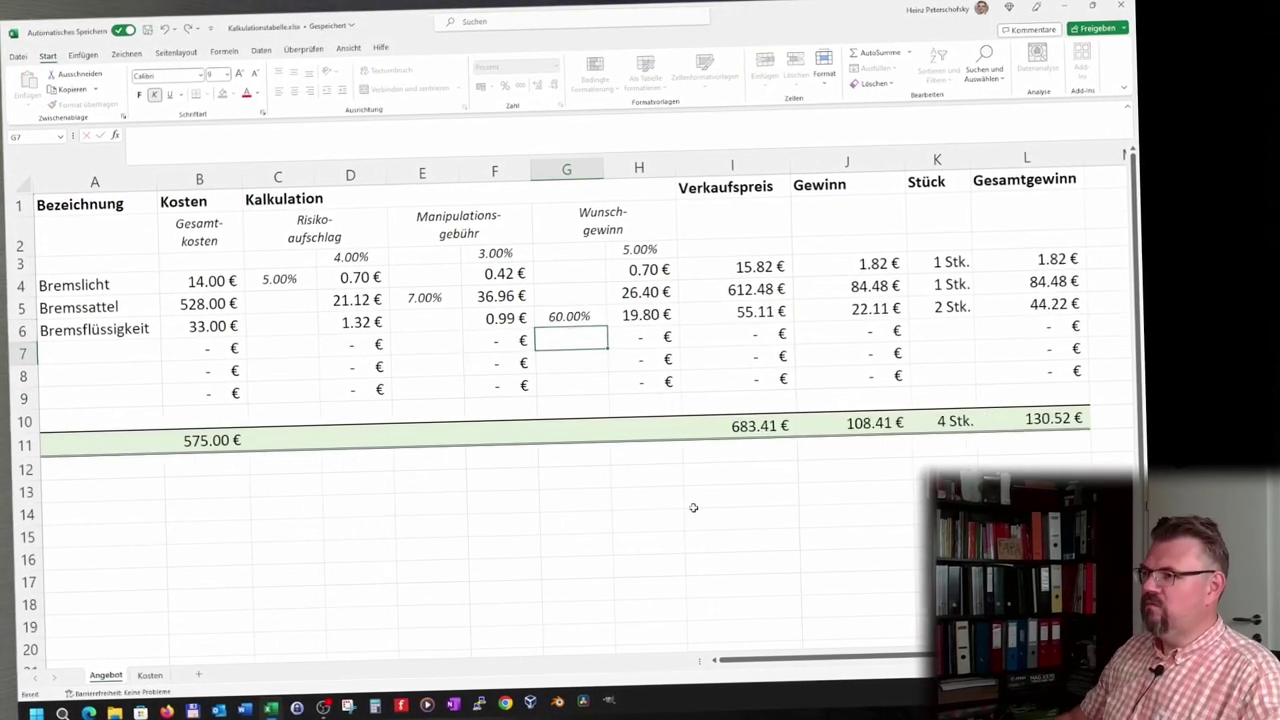
key(Up)
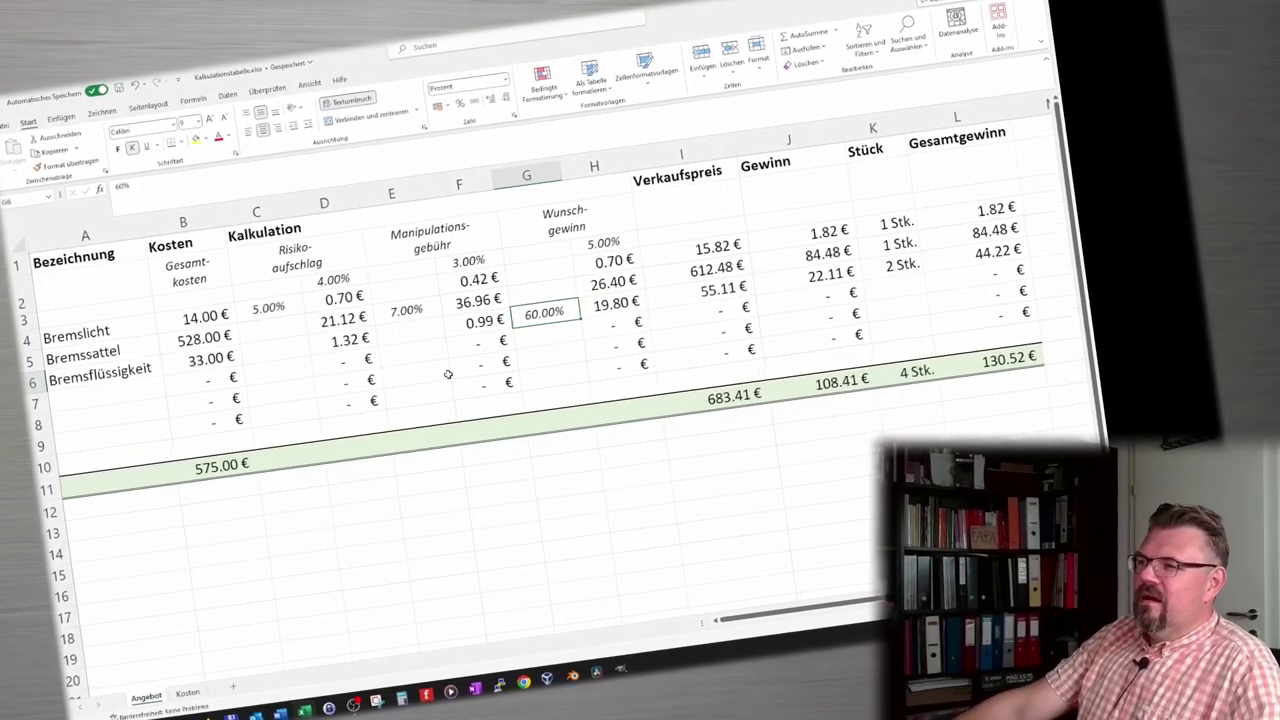
click(410, 364)
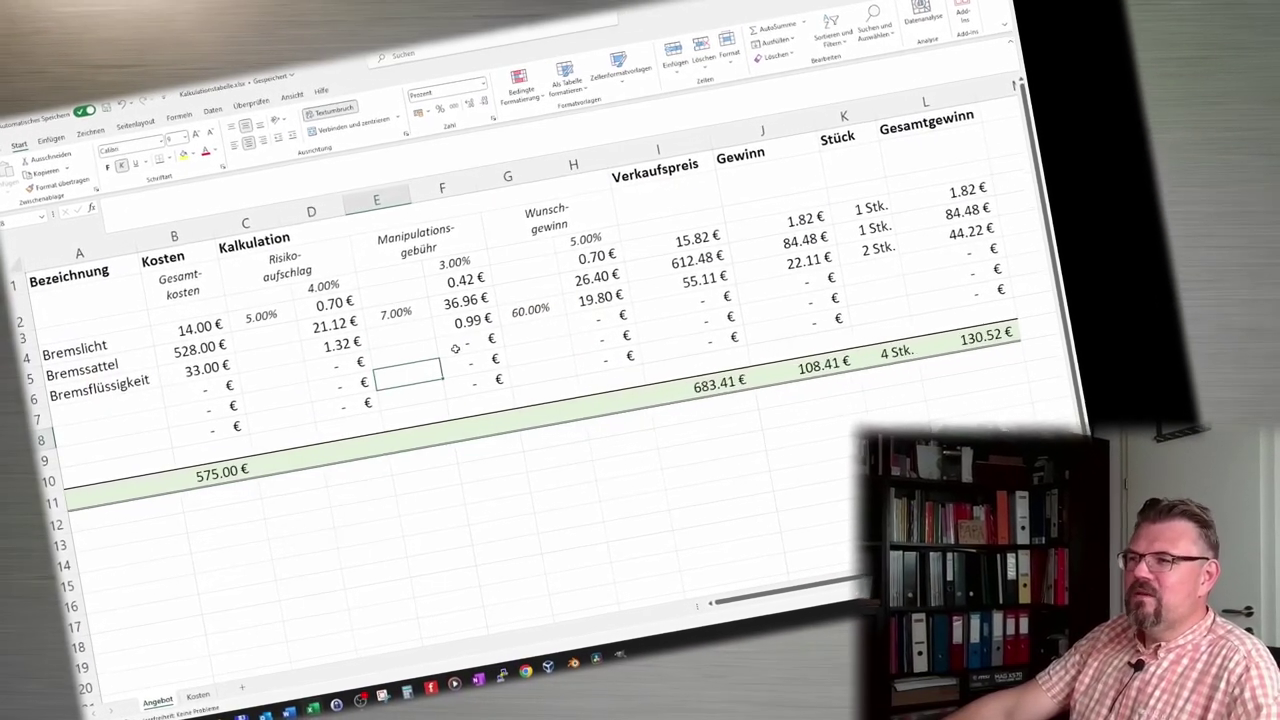
drag(258, 227, 561, 163)
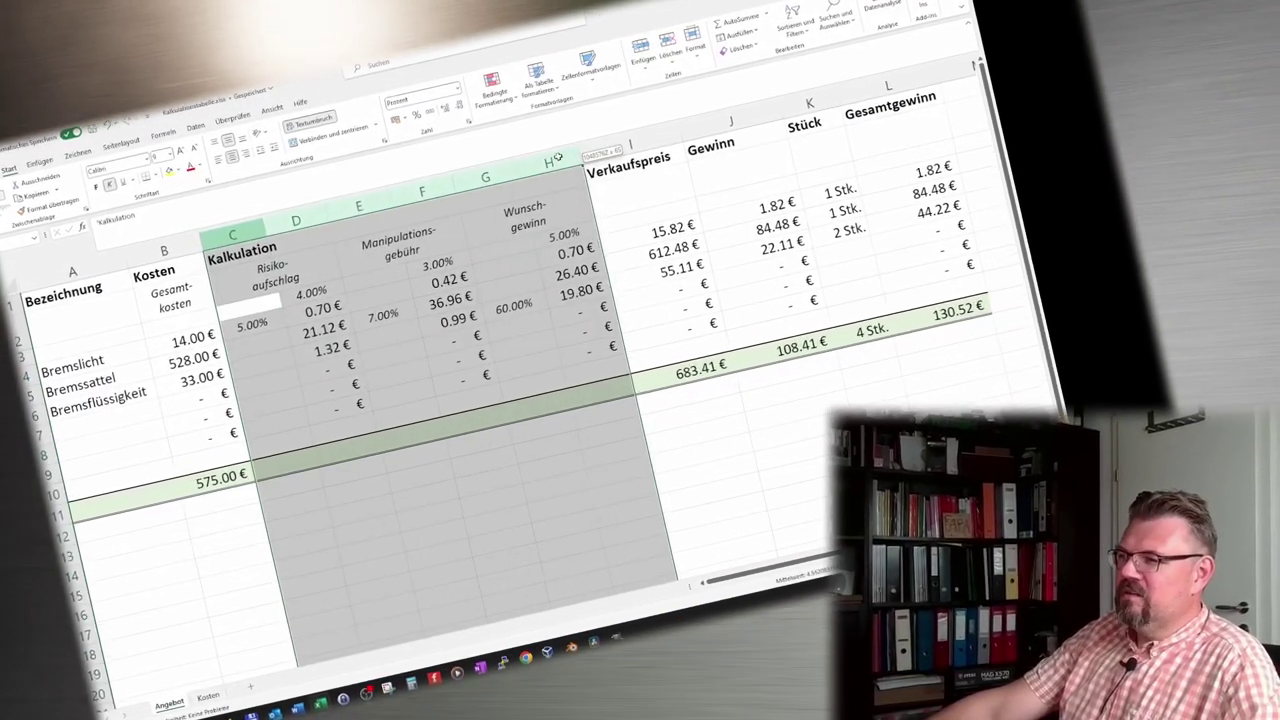
click(596, 312)
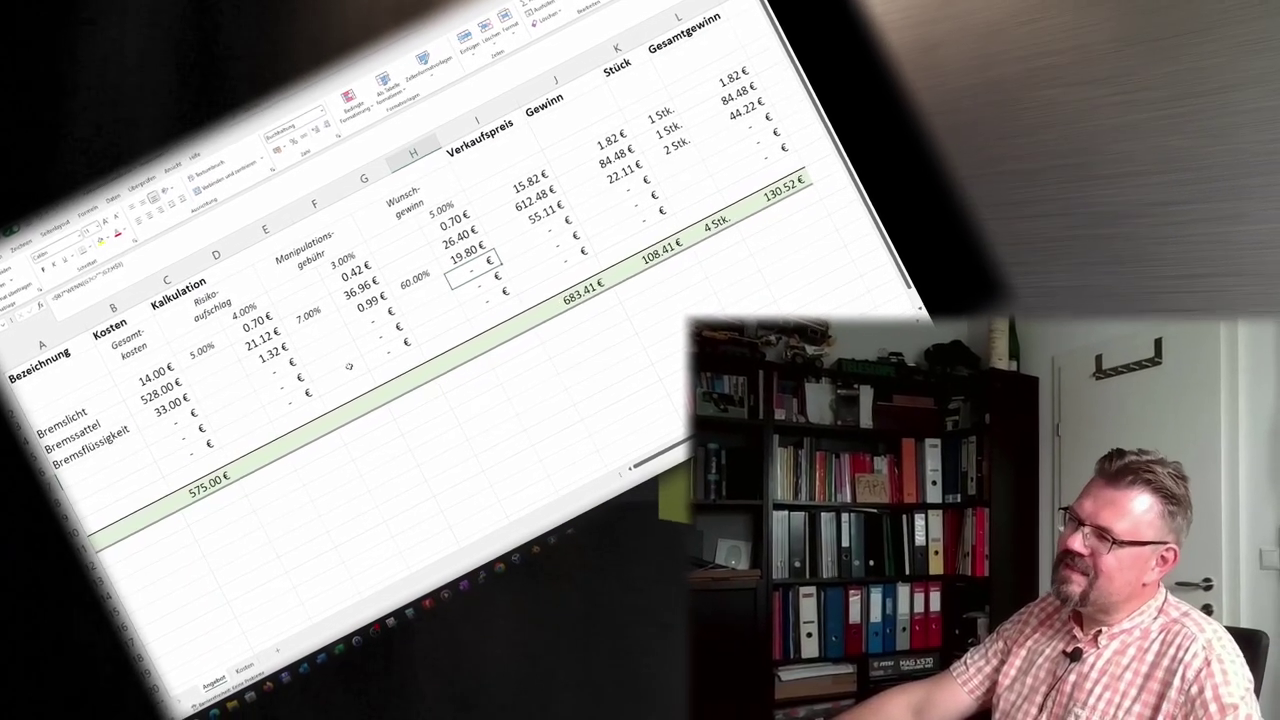
drag(157, 283, 392, 152)
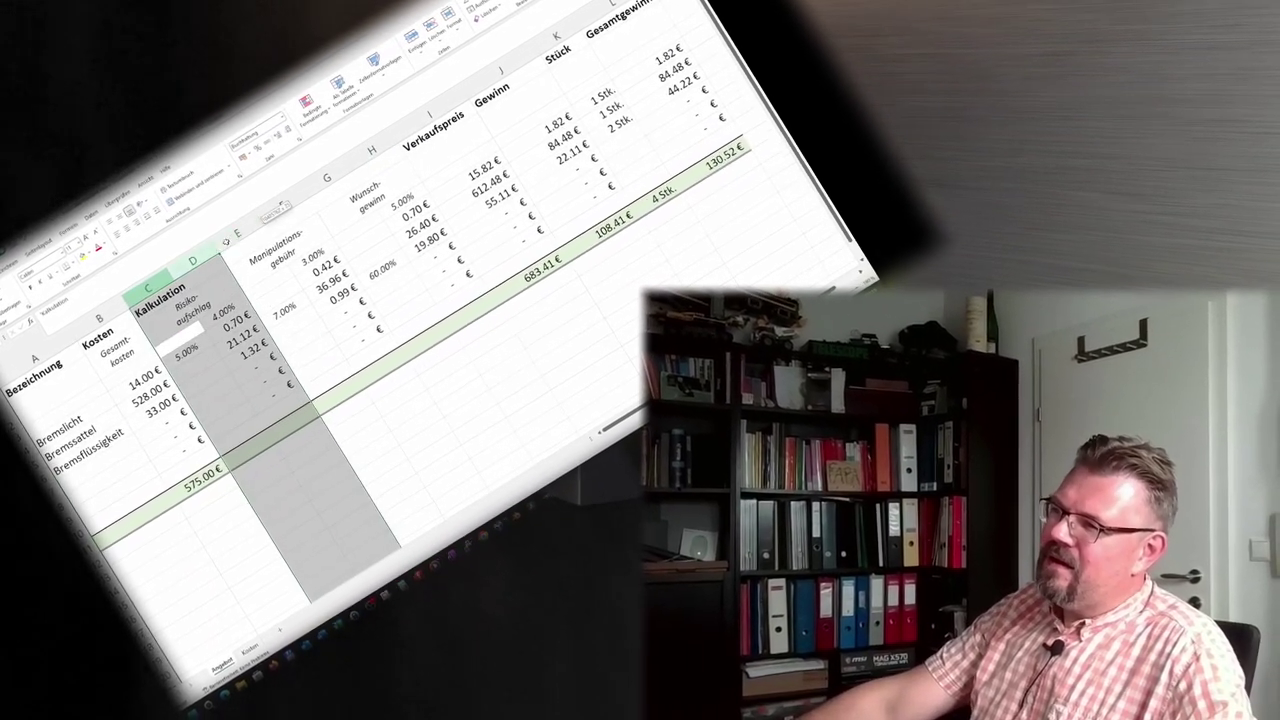
click(185, 358)
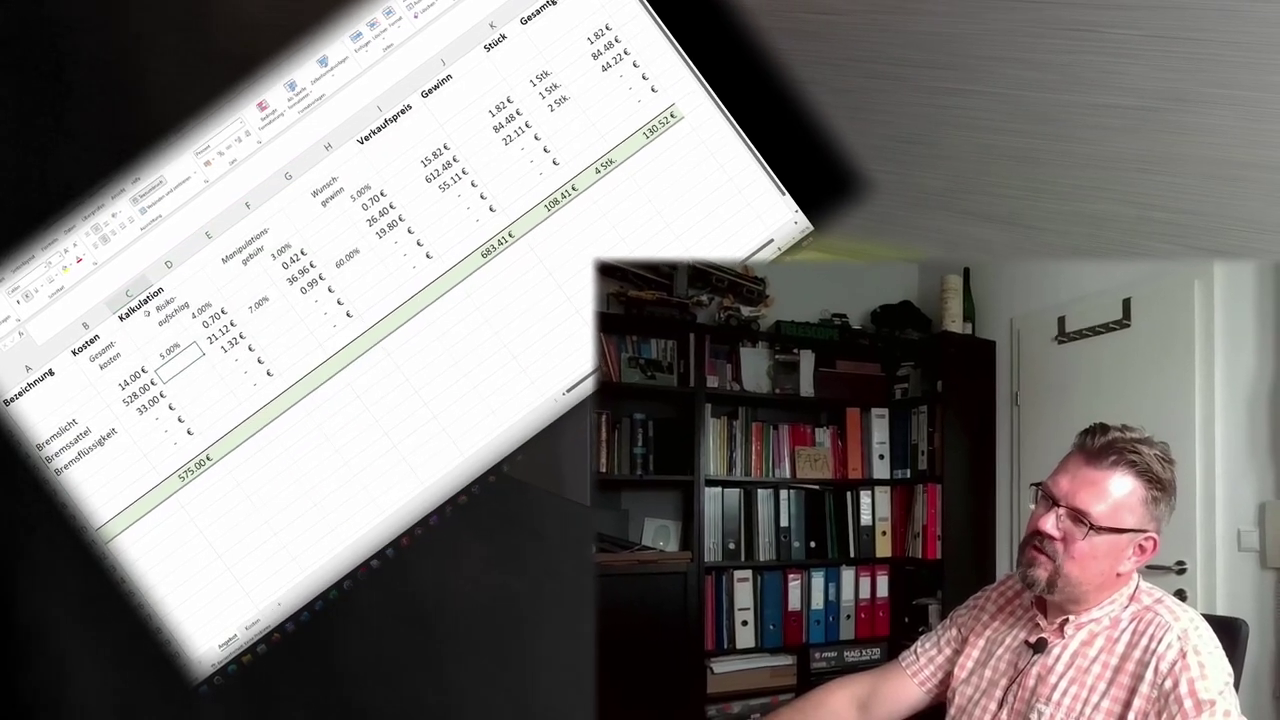